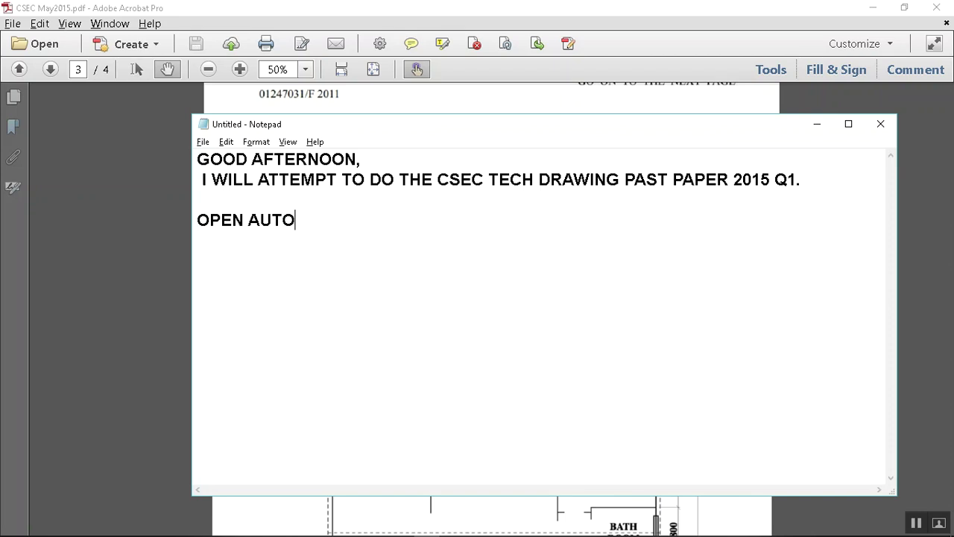
type("(IM USI")
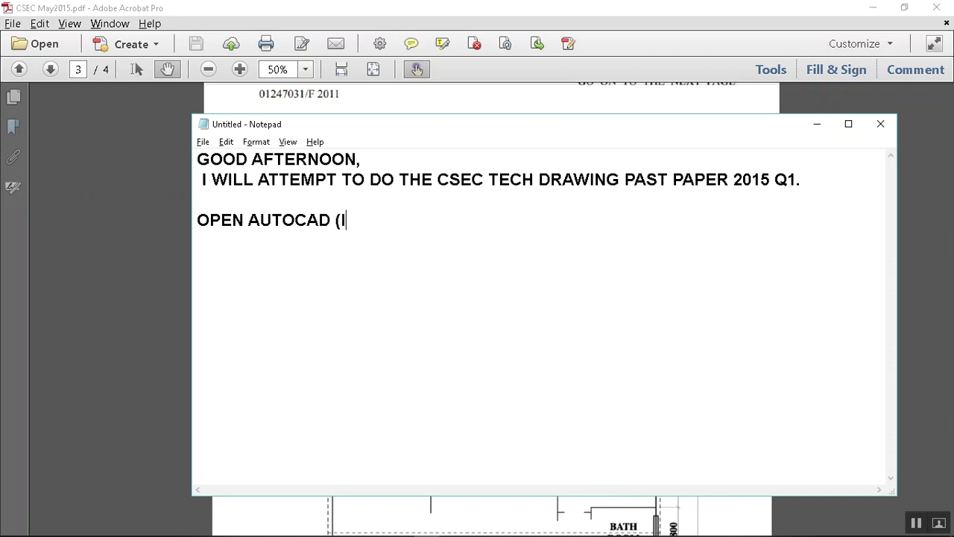
type("NG 2016")
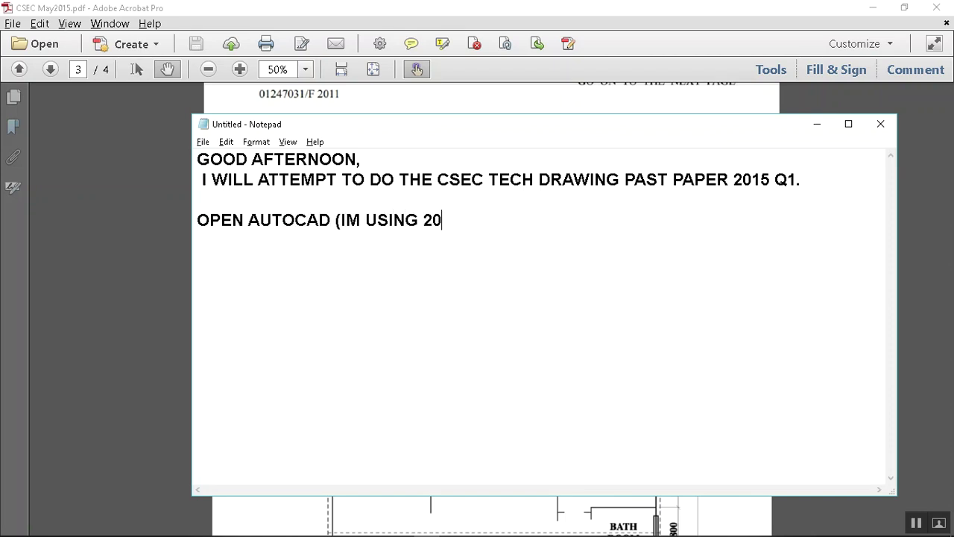
type(") AND SELECT THE")
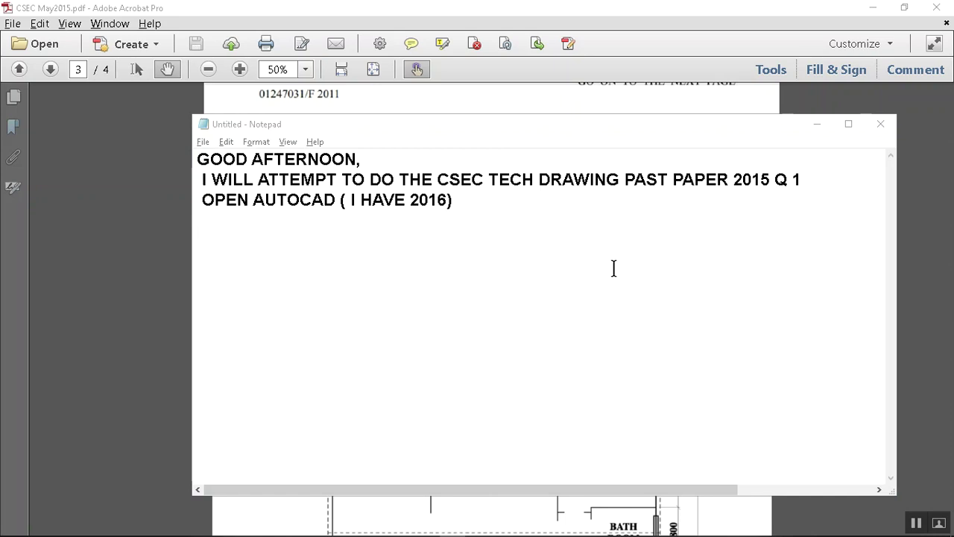
Extend the note's last line with "AND SELECT THE ISO TEMPLATE BECAUSE THE UNITS ARE IN METRIC."
left_click(492, 208)
type("AND SELECT T")
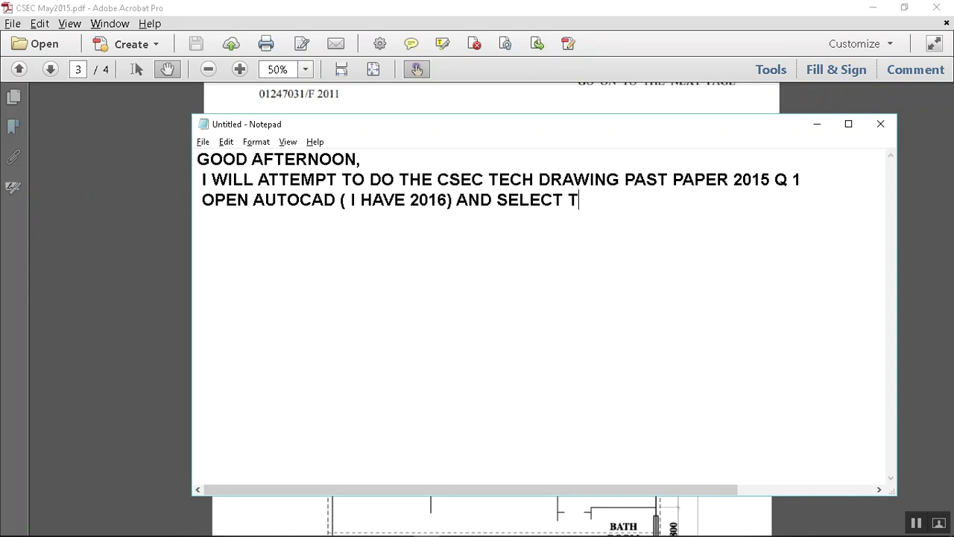
type("HE ISO R")
key("BackSpace")
type("TEMPLATE")
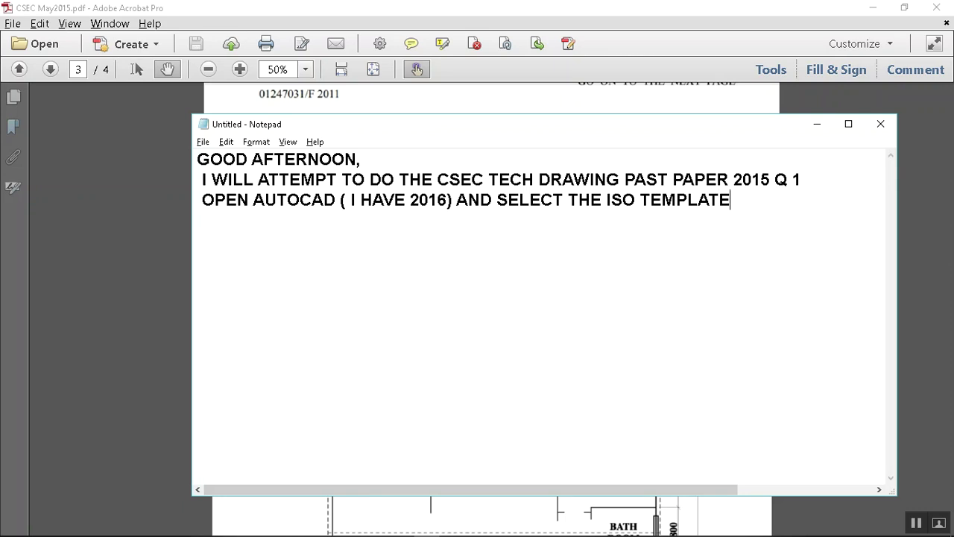
type(" BECAUSE")
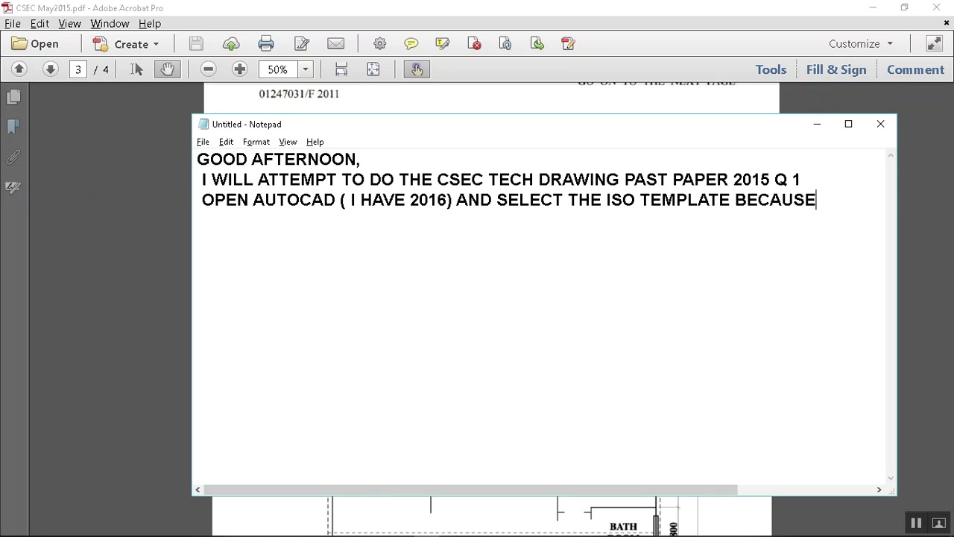
type(" THE UNITS AR")
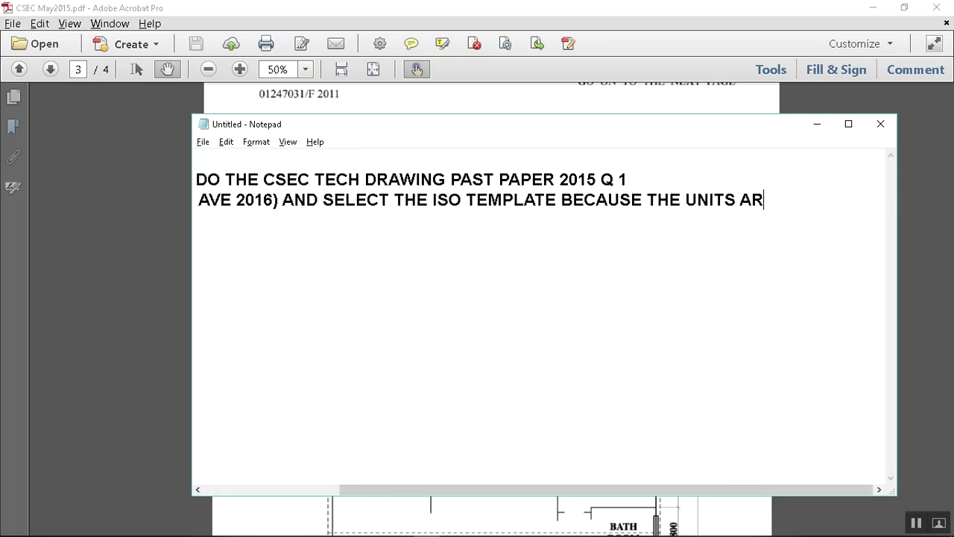
type("E IN METRIC.")
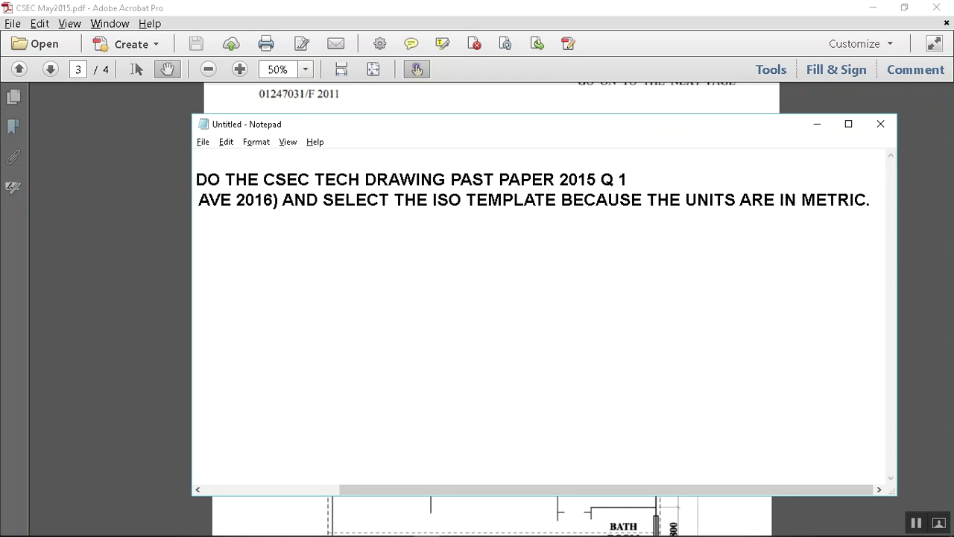
Switch to AutoCAD 2016 to view the empty Drawing1 drawing
key("alt+Tab")
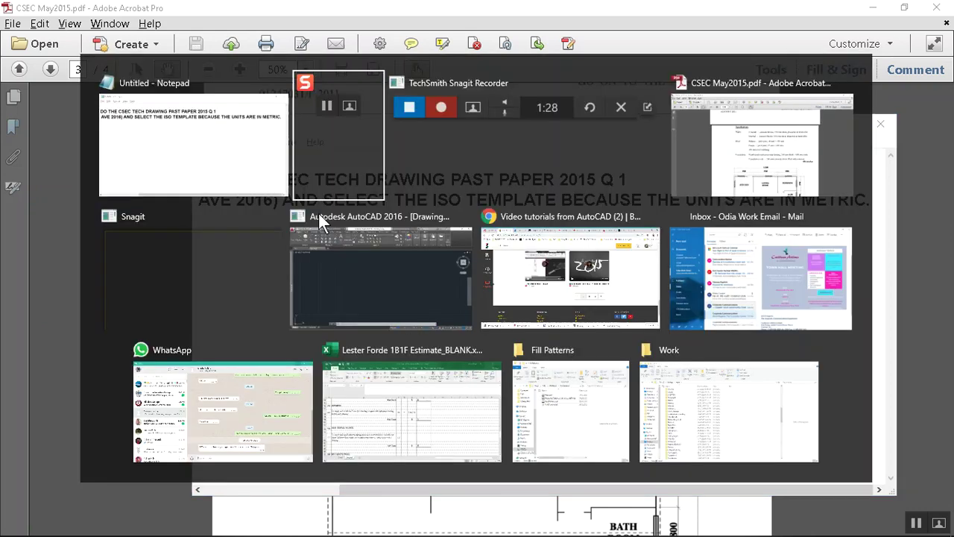
key("alt+Tab")
left_click(429, 273)
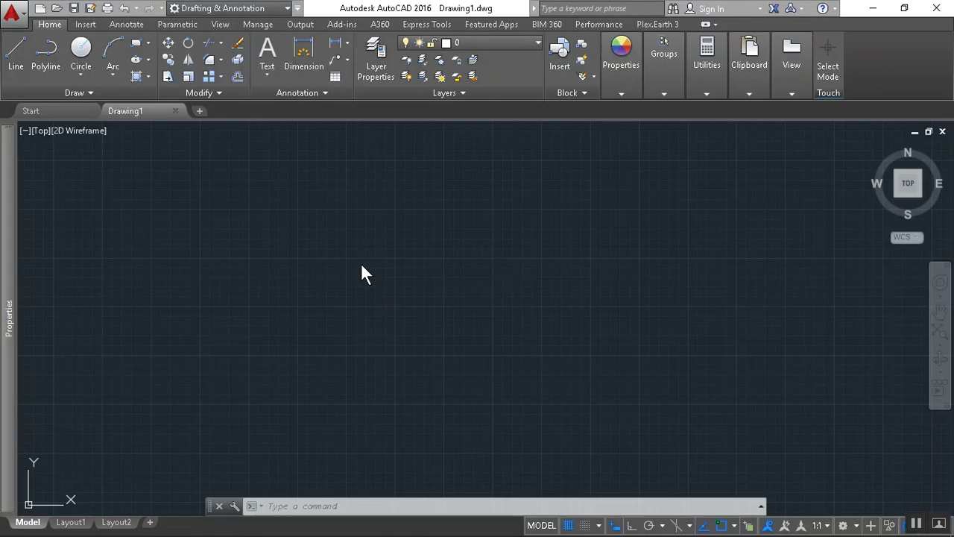
Return to Notepad and replace the existing note text with "FIRST CREATE YOUR LAYERS"
key("alt+Tab")
left_click_drag(904, 197, 191, 177)
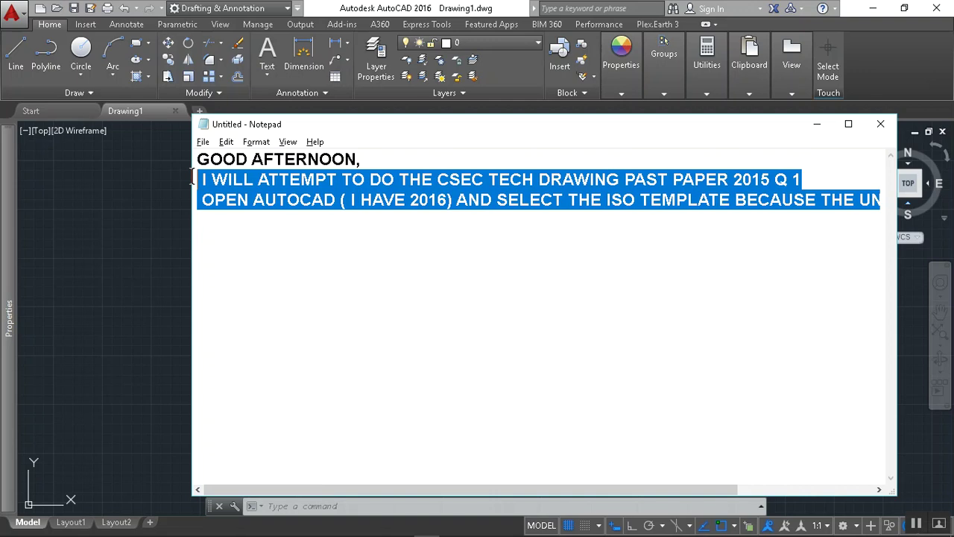
key("ctrl+c")
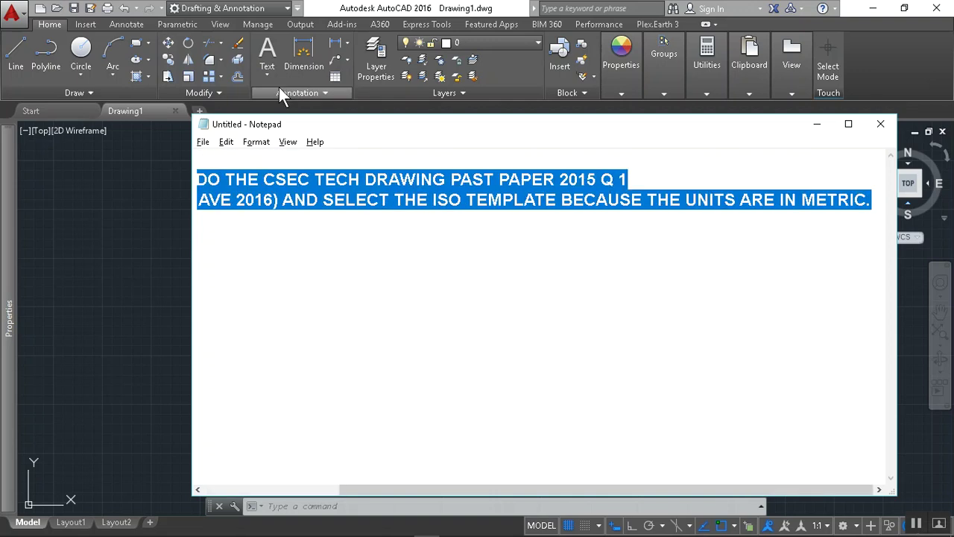
key("BackSpace")
type("FIRST CREATE YOUR LAYERS")
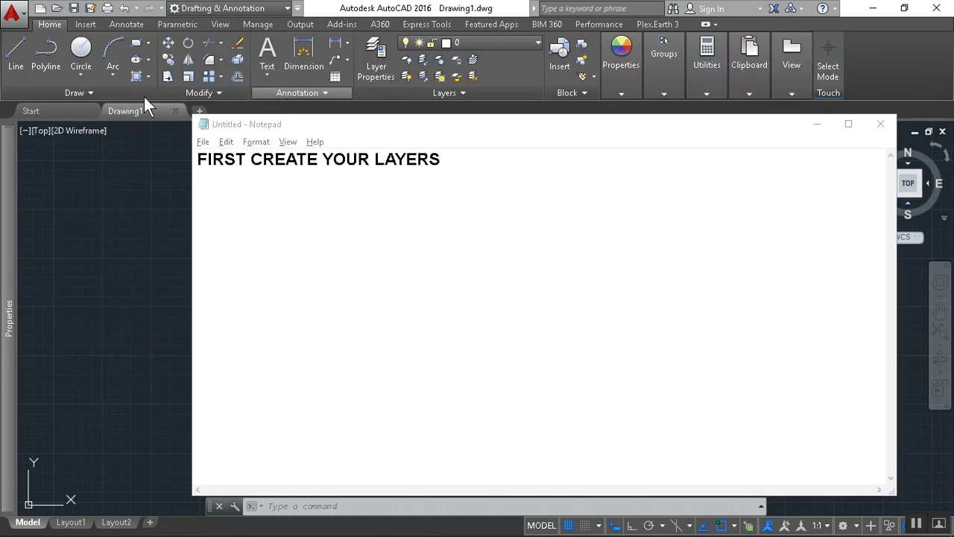
Switch to AutoCAD, open the Layer Properties Manager and create a layer named WALL
key("alt+Tab")
left_click(446, 130)
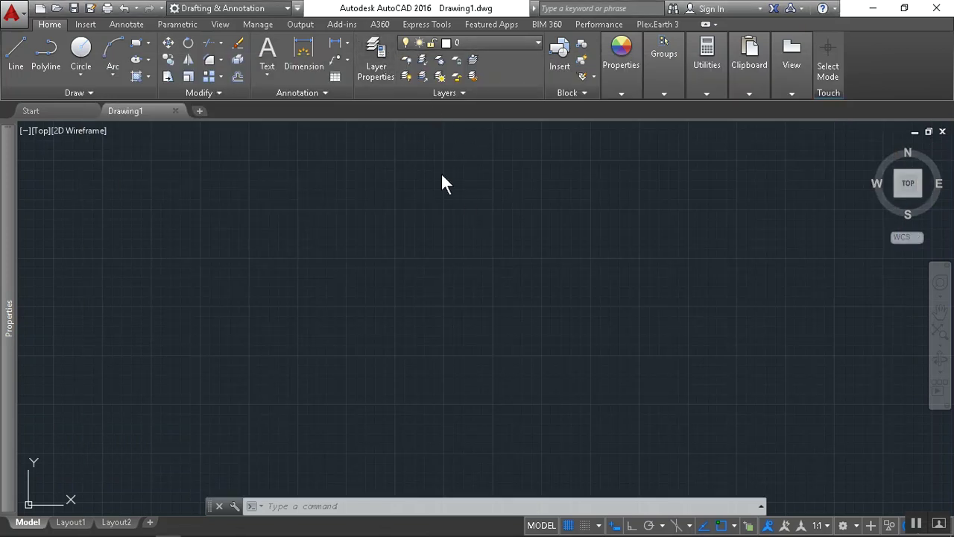
left_click(376, 67)
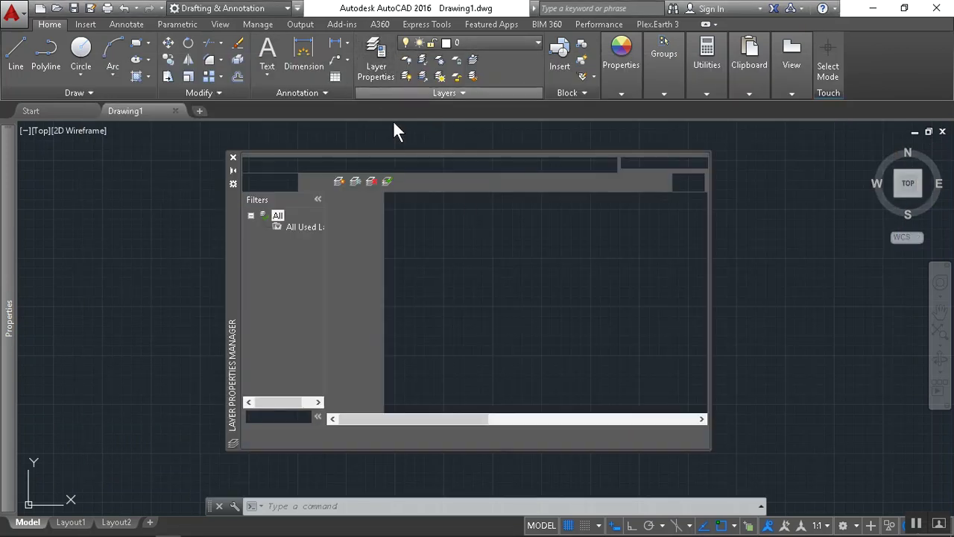
left_click(334, 185)
type("W")
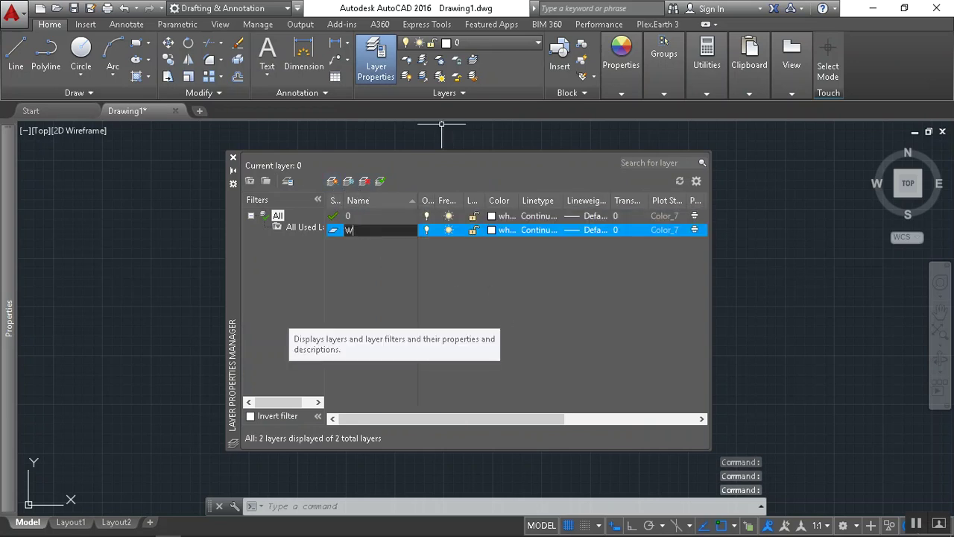
type("ALL")
key("Return")
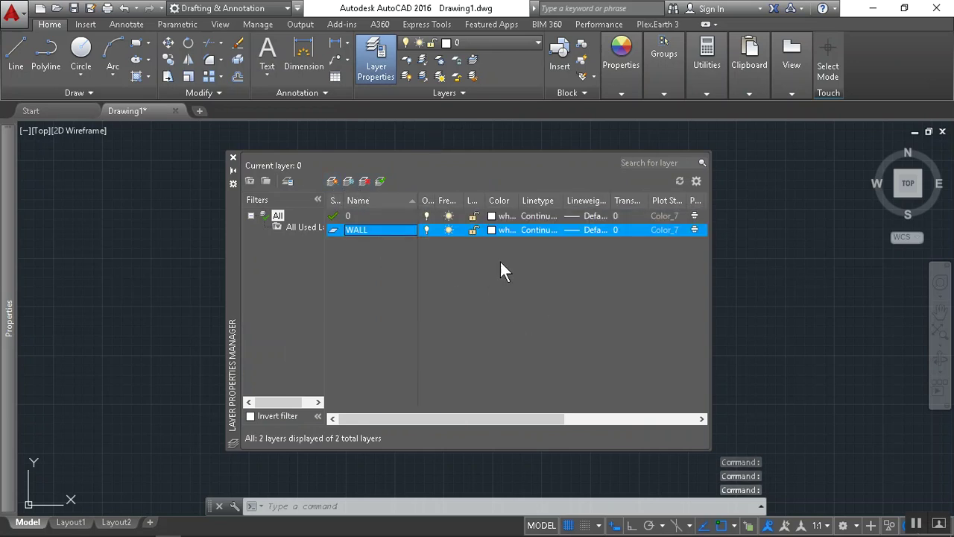
Create a layer named WINDOW and set its color to yellow
left_click(333, 184)
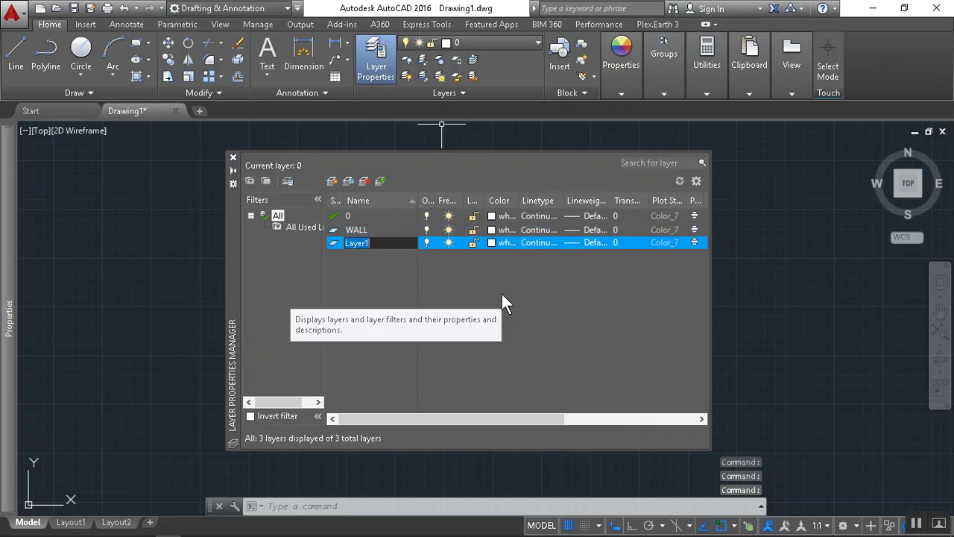
type("WINDOWS")
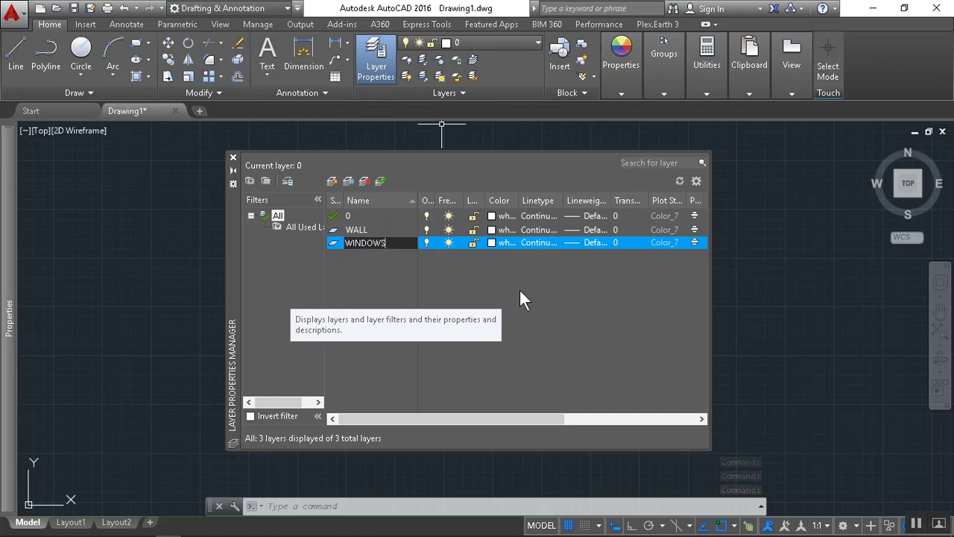
key("BackSpace")
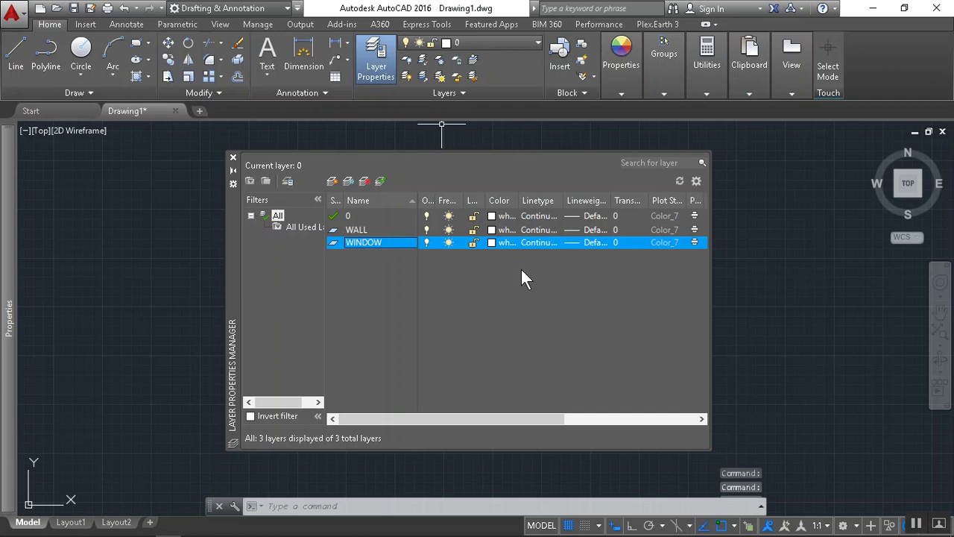
key("Return")
left_click(492, 243)
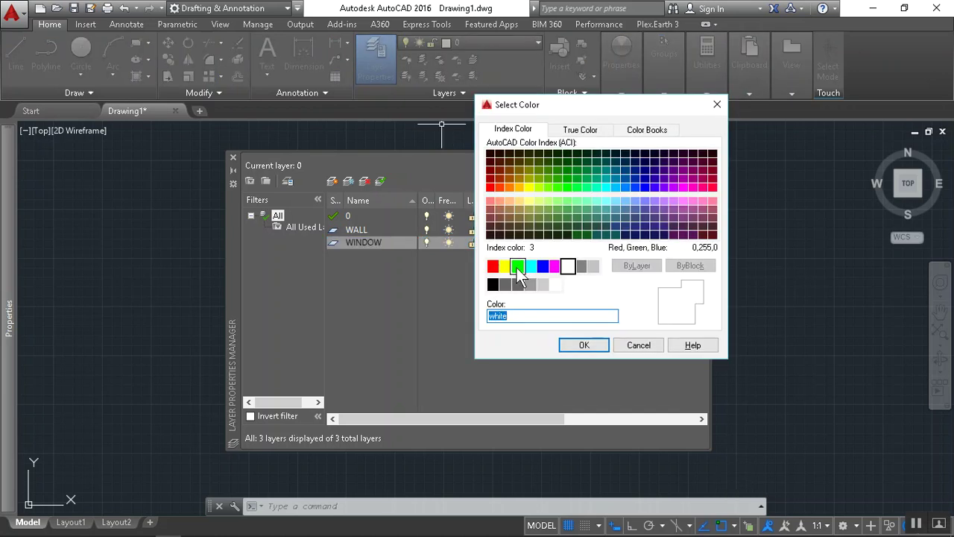
left_click(505, 266)
left_click(584, 345)
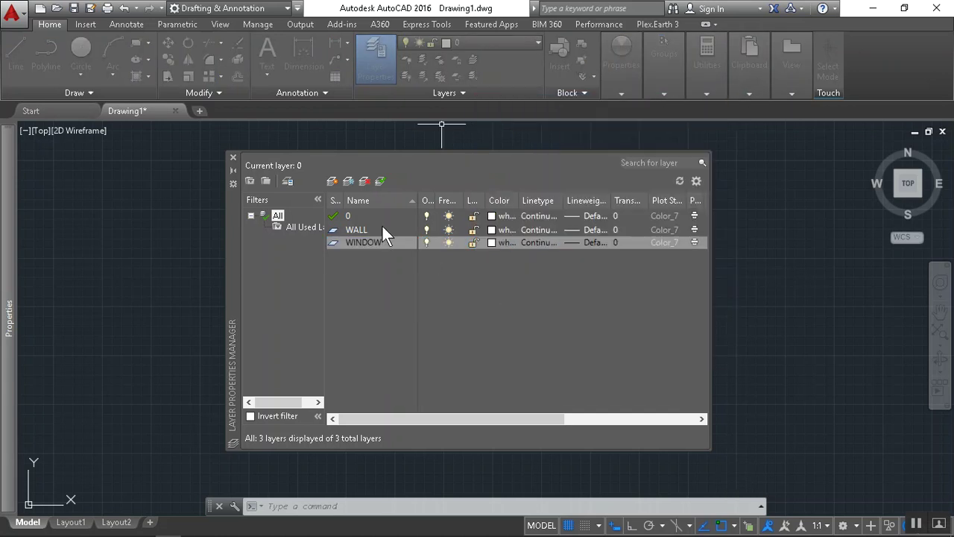
Create a layer named DIMS and set its color to red
left_click(333, 181)
type("DIMS")
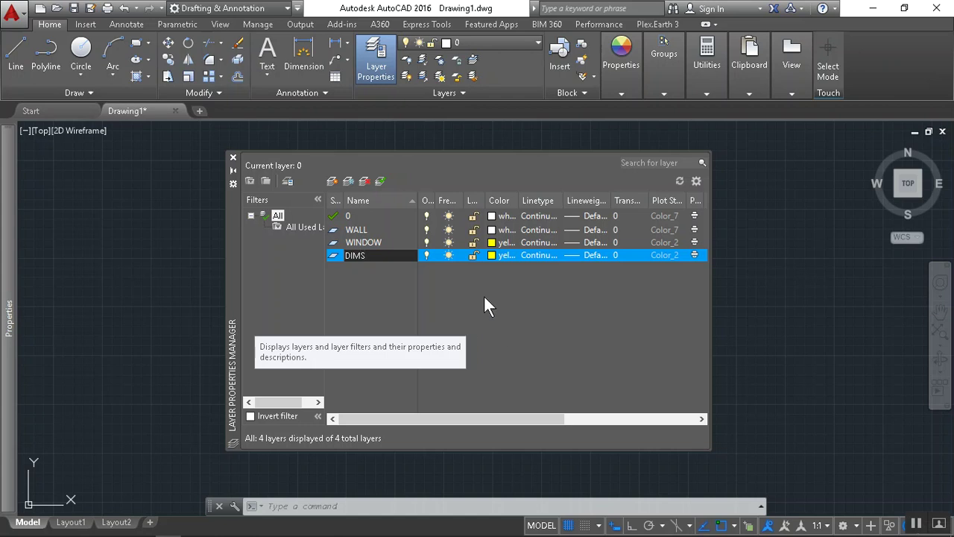
left_click(491, 254)
left_click(491, 255)
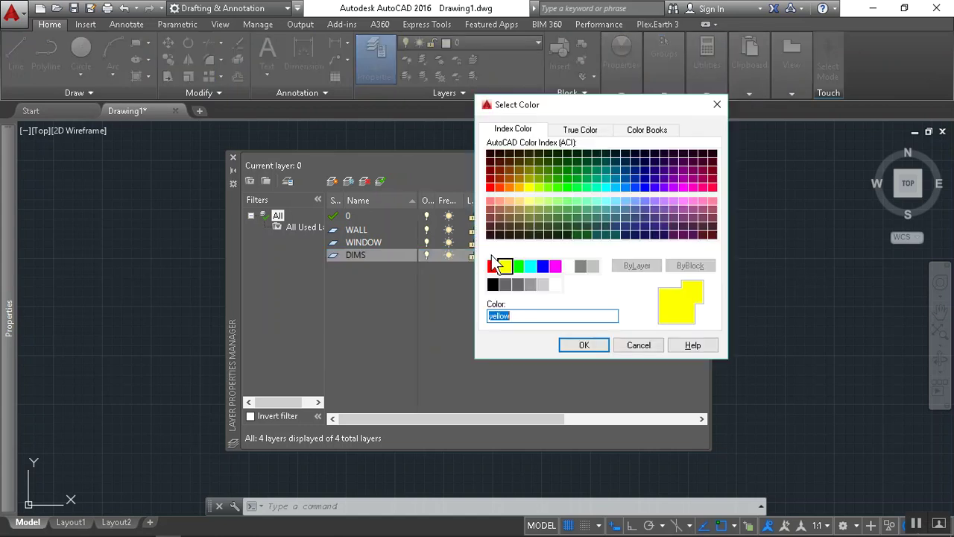
left_click(492, 267)
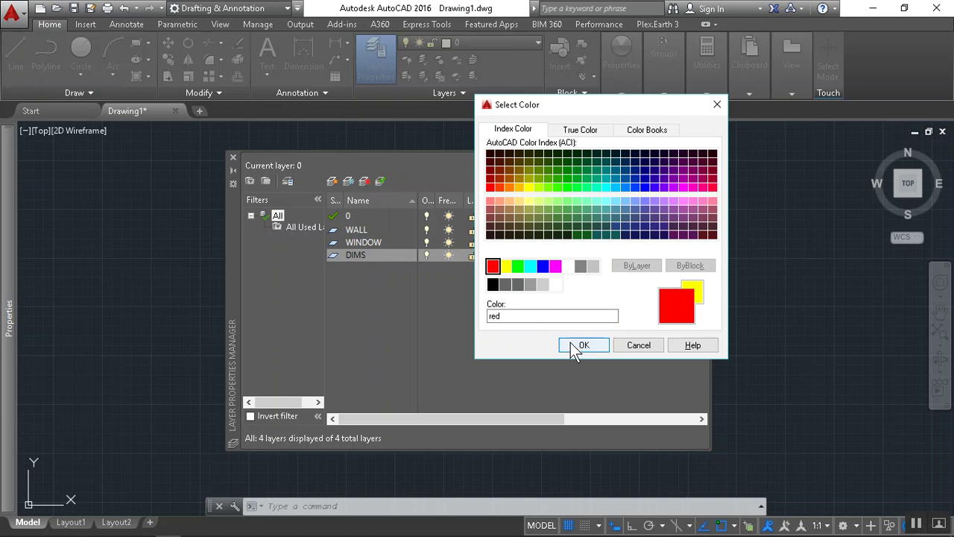
key("Return")
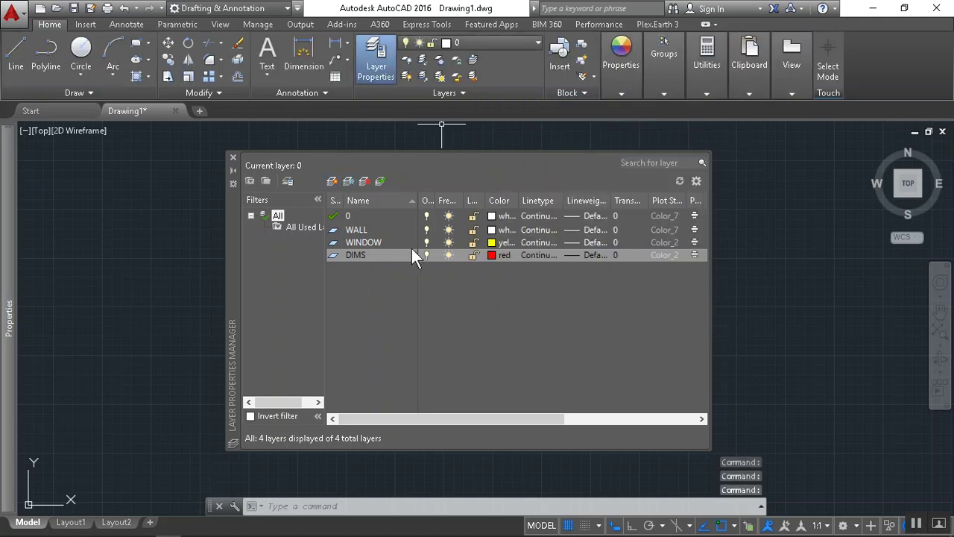
Create a layer named ROOF and set its color to green
left_click(335, 183)
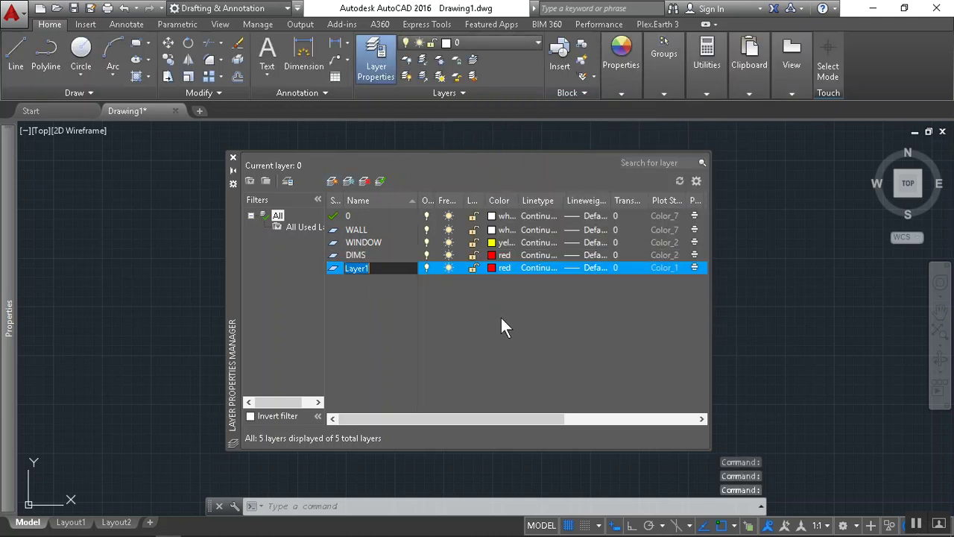
type("ROOF")
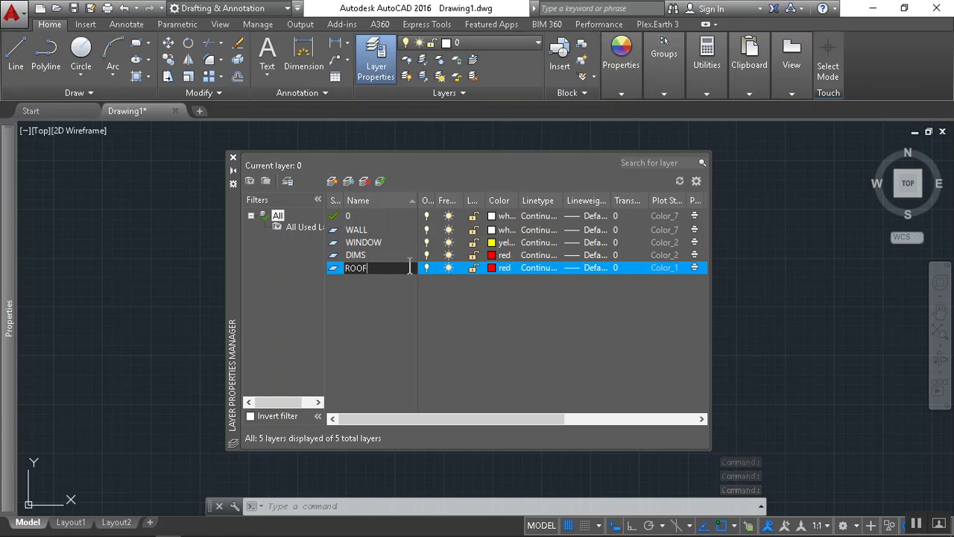
key("Return")
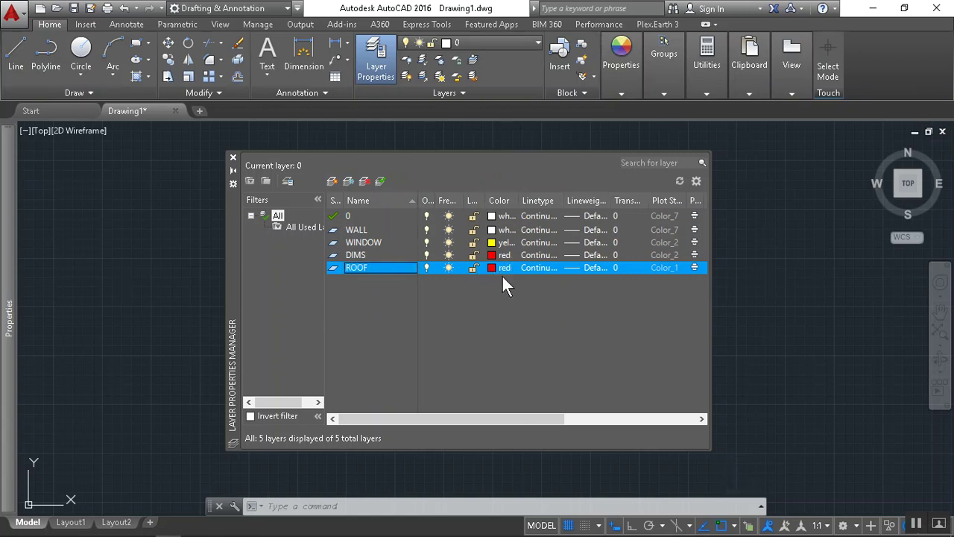
left_click(499, 267)
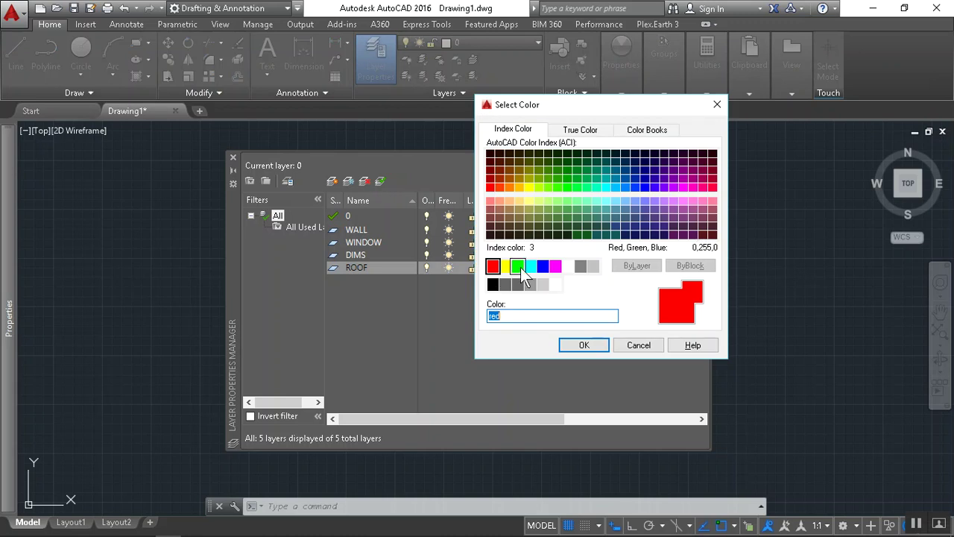
left_click(519, 268)
left_click(583, 344)
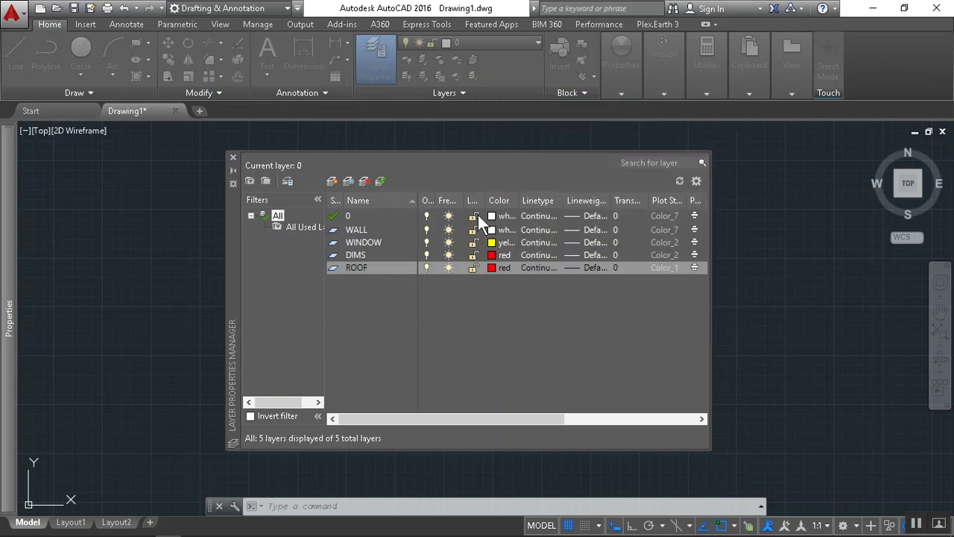
Create a layer named RAFTER and set its color to magenta
key("alt+n")
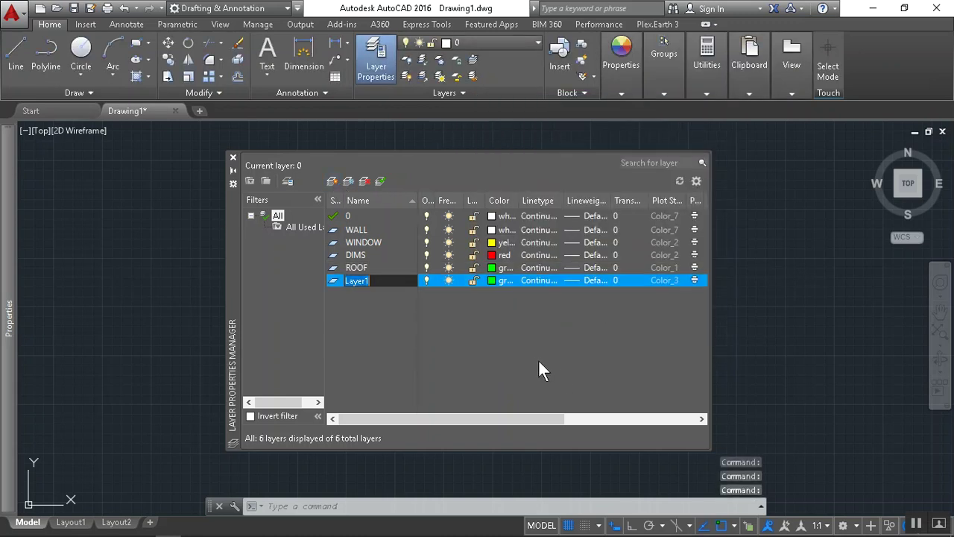
type("RAF")
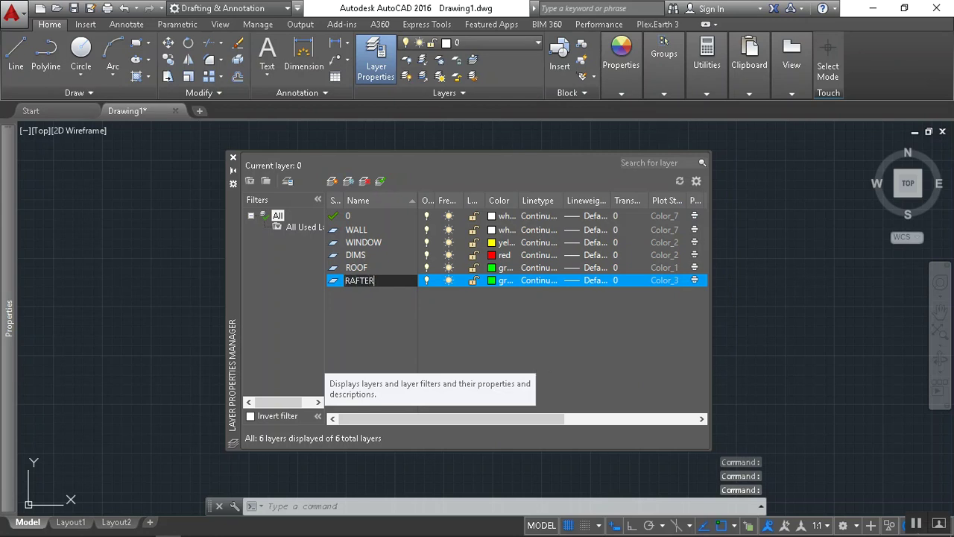
type("TER")
key("Return")
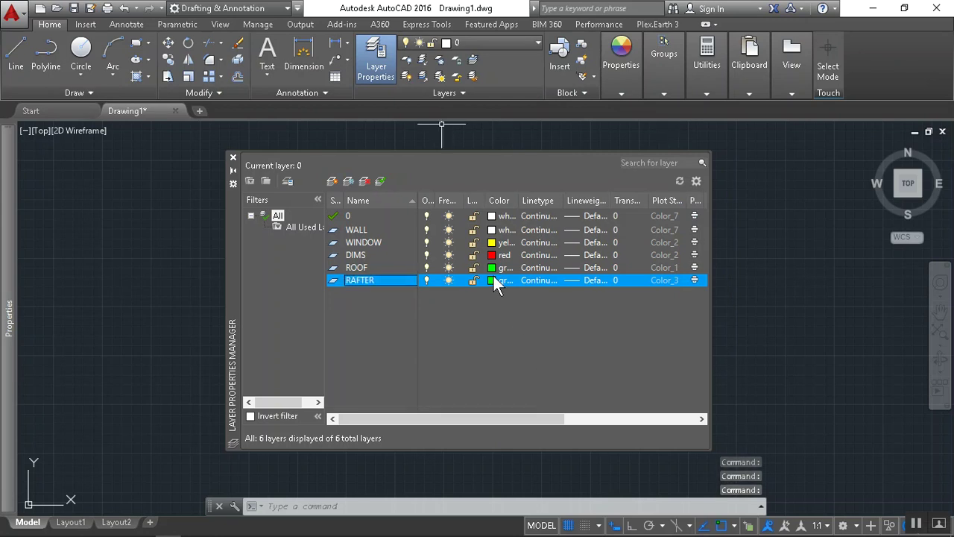
left_click(499, 280)
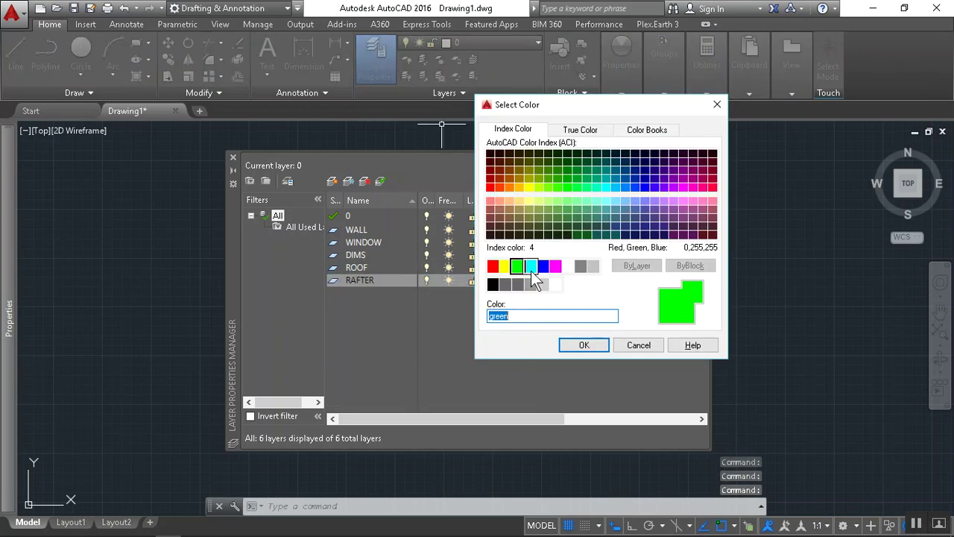
left_click(534, 268)
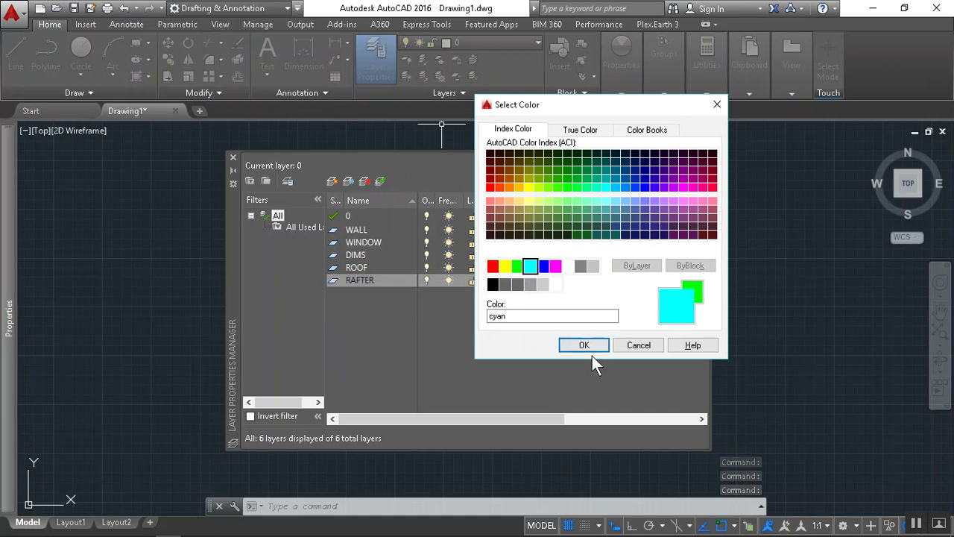
left_click(556, 266)
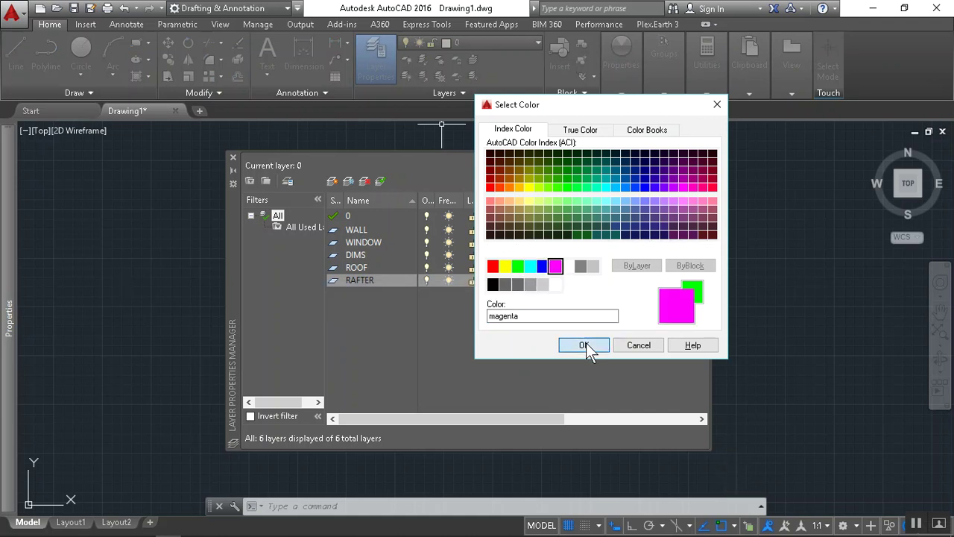
left_click(584, 344)
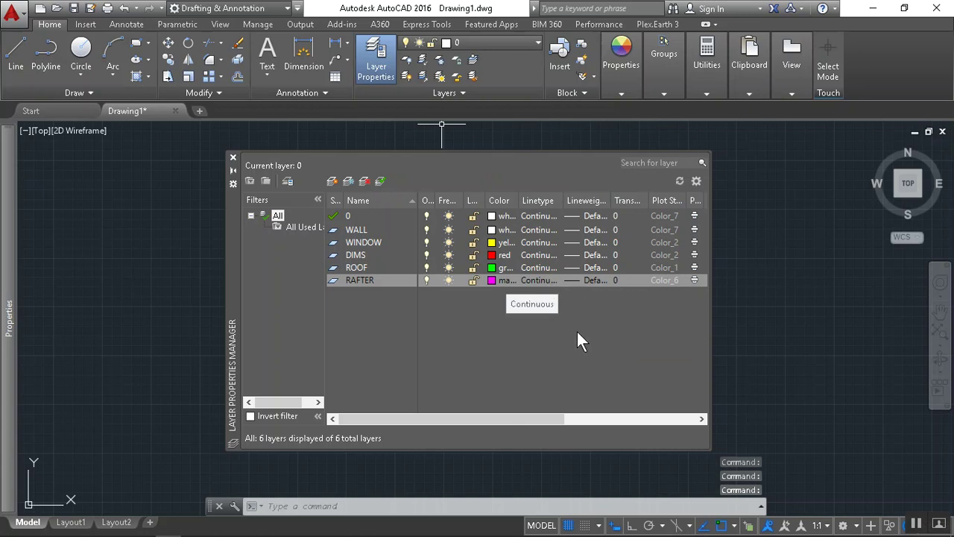
Load the HIDDENX2 linetype from acadiso.lin while choosing a linetype for the RAFTER layer, and close the linetype selection
left_click(509, 349)
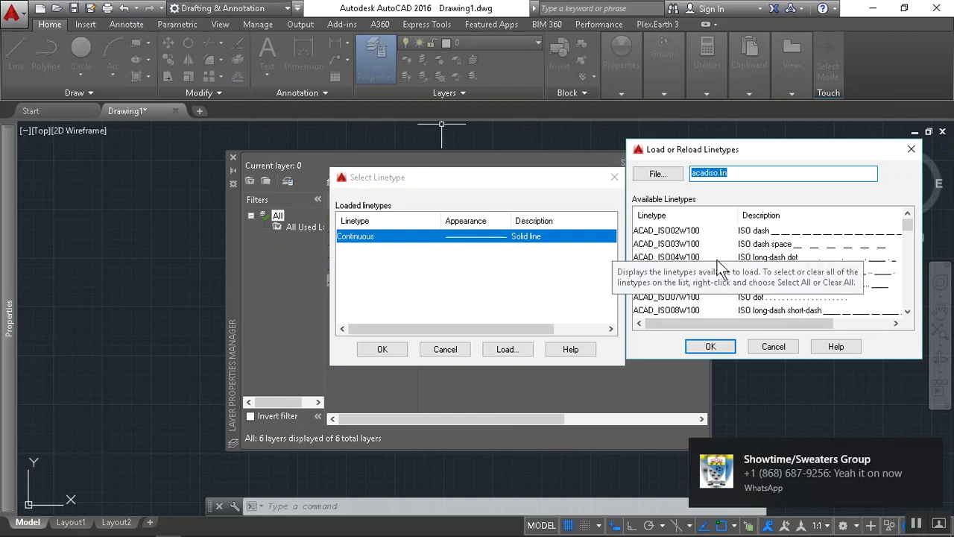
left_click(778, 232)
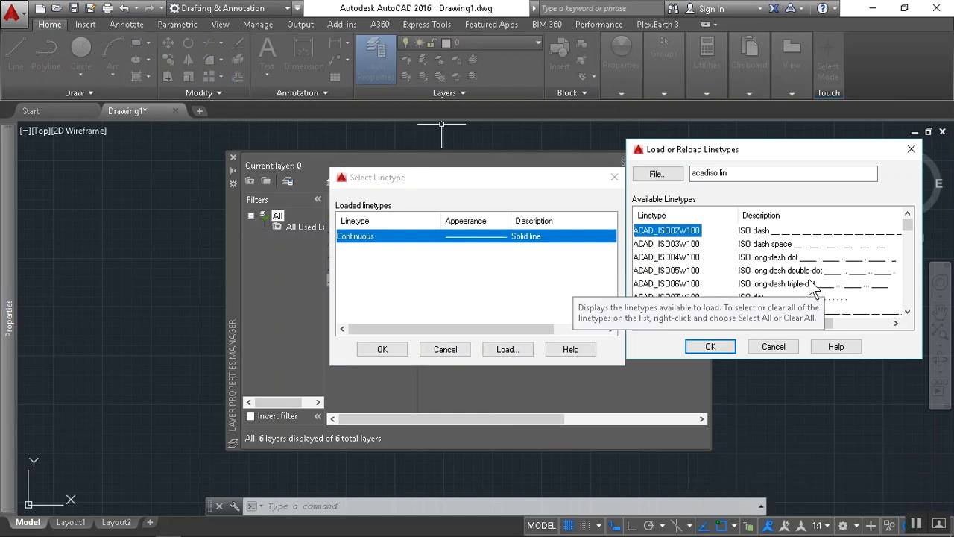
scroll(799, 281, "down", 1)
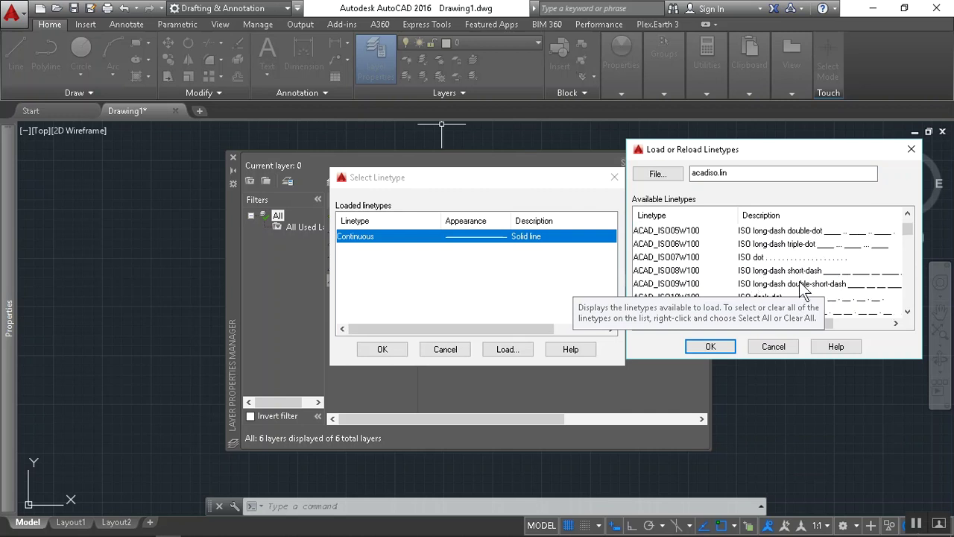
scroll(799, 287, "down", 5)
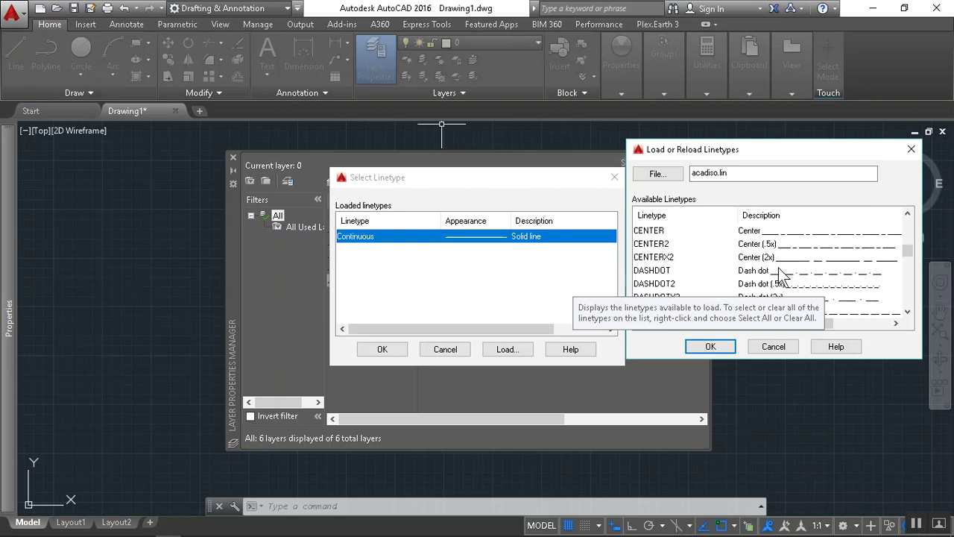
left_click(787, 258)
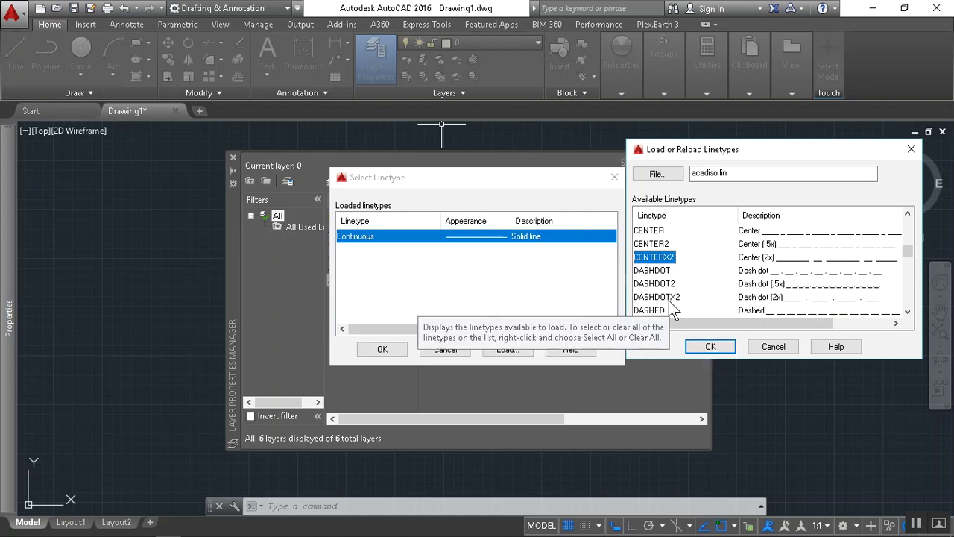
scroll(711, 300, "down", 5)
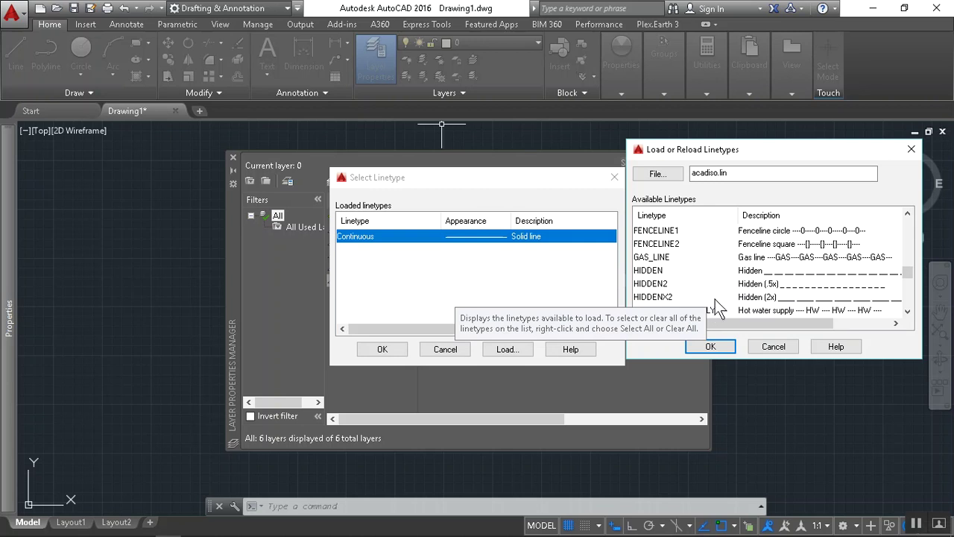
scroll(757, 298, "down", 1)
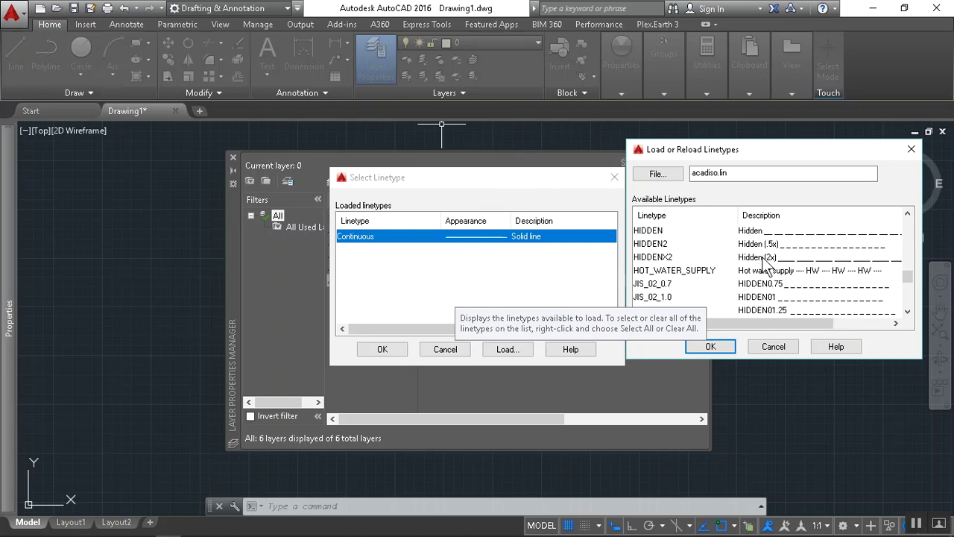
left_click(764, 261)
left_click(723, 347)
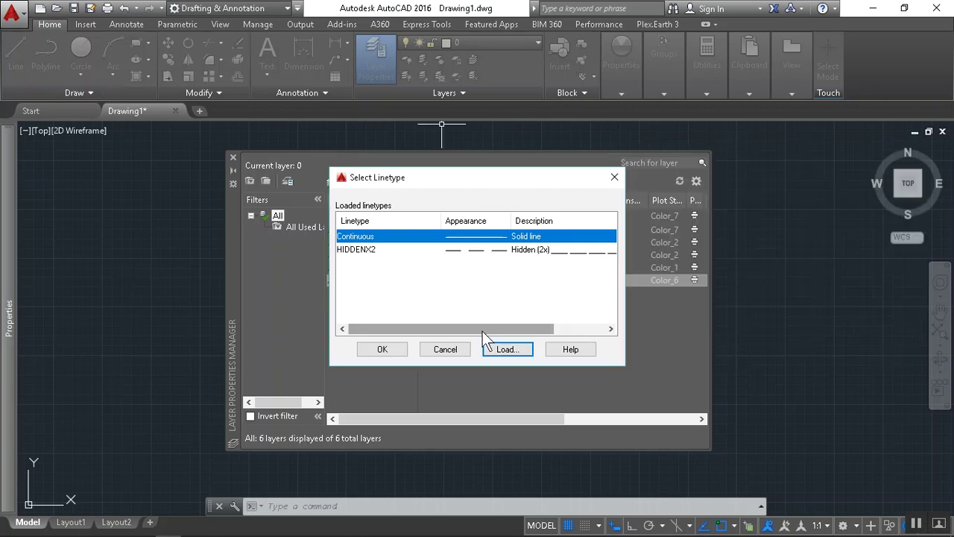
left_click(394, 352)
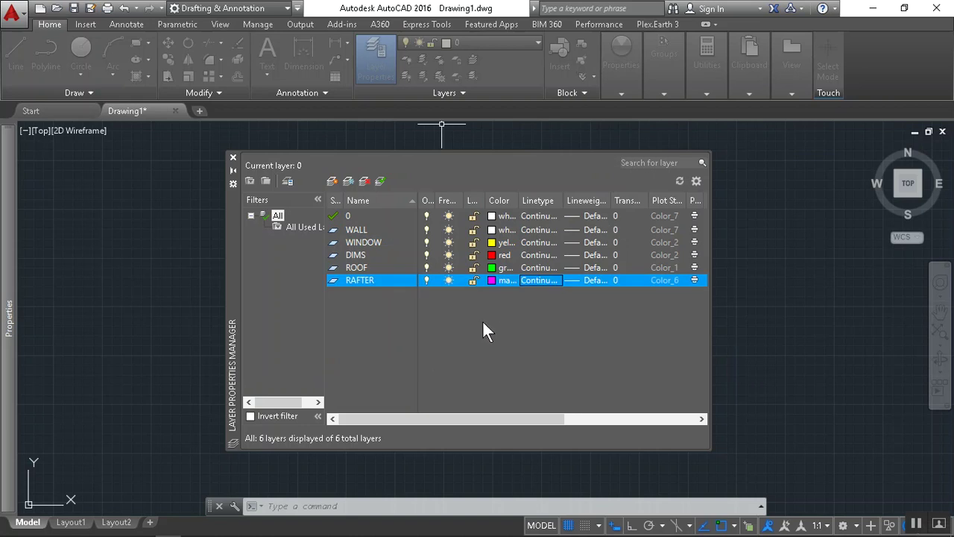
Create a layer named FASCIA and set its color to light gray, index color 9
left_click(331, 181)
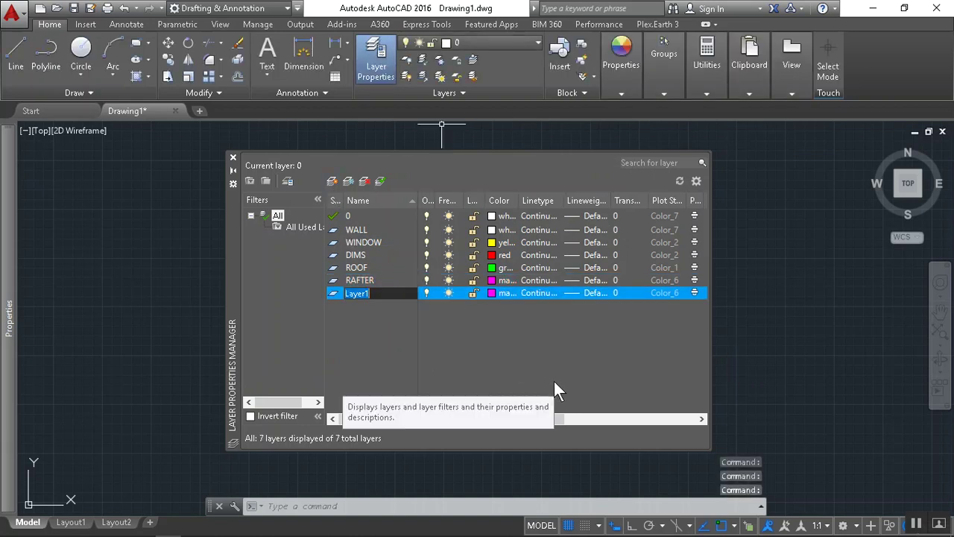
type("FASCIA")
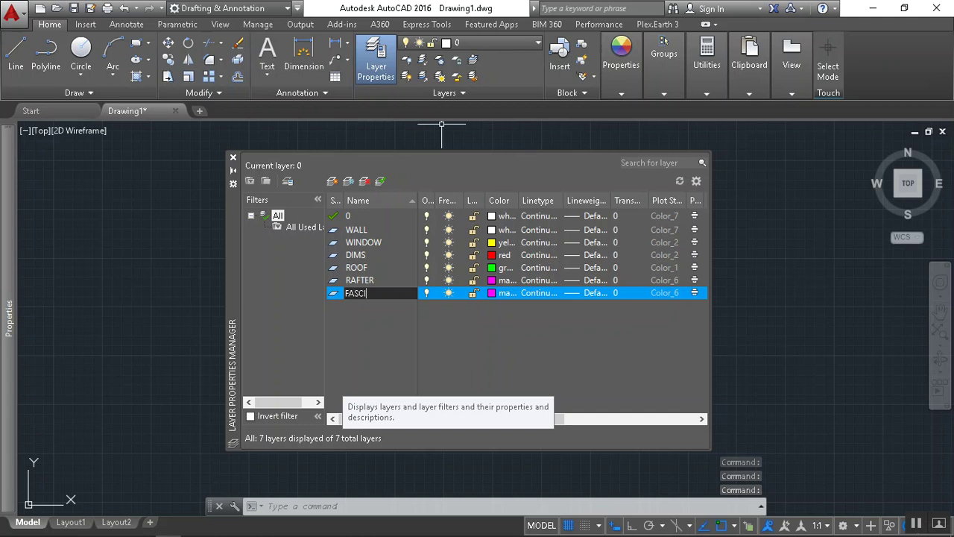
left_click(492, 292)
left_click(510, 294)
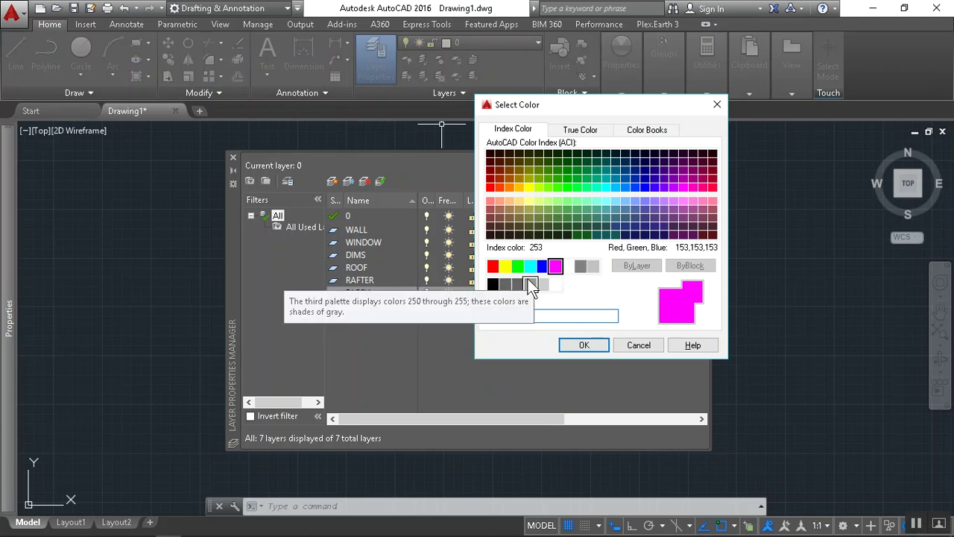
left_click(590, 269)
left_click(589, 343)
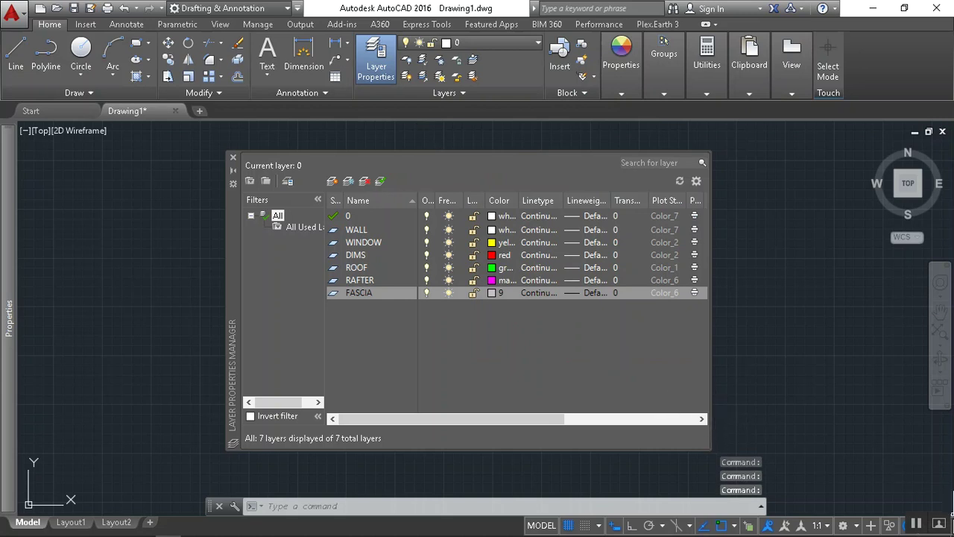
Create a layer named STRIP FOOTING and set its color to white
left_click(332, 182)
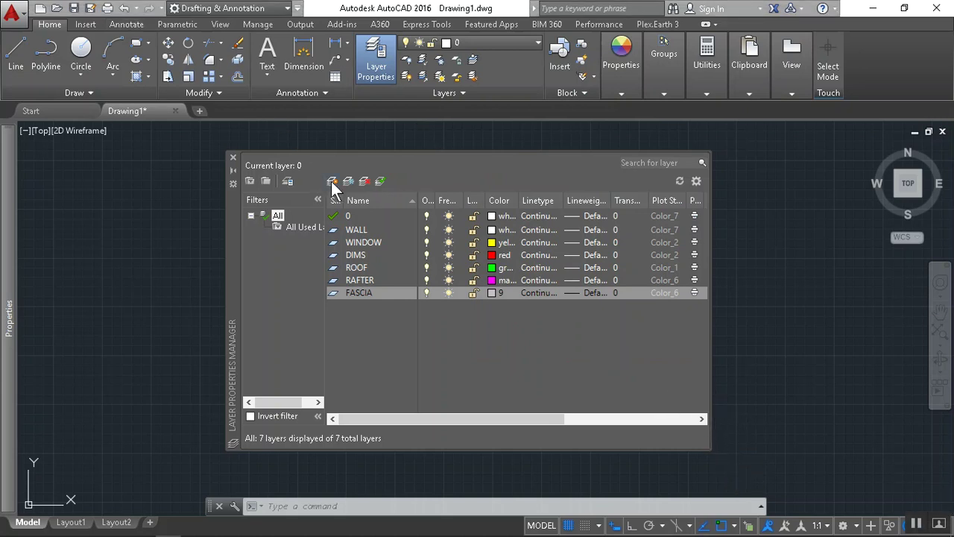
type("STR")
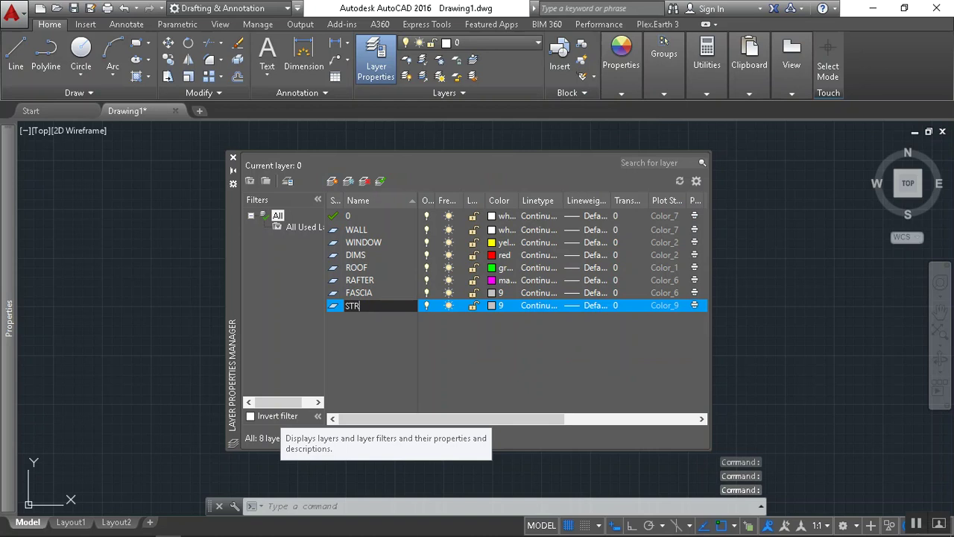
type("IP FOOTING")
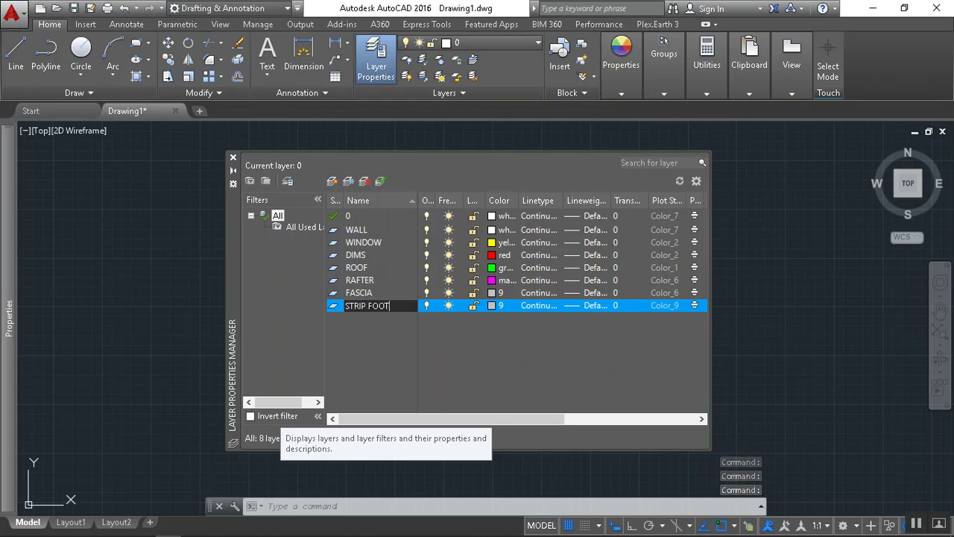
left_click(492, 306)
left_click(510, 309)
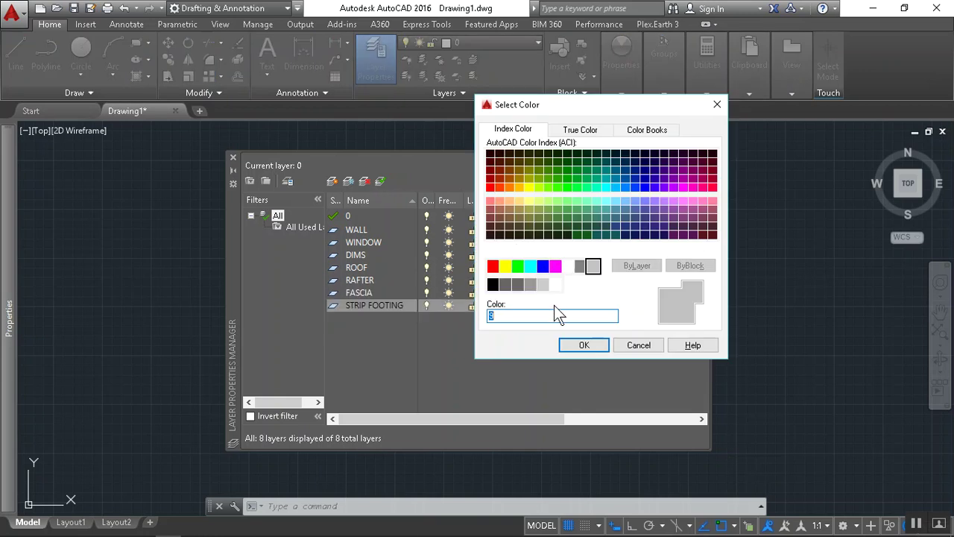
left_click(570, 268)
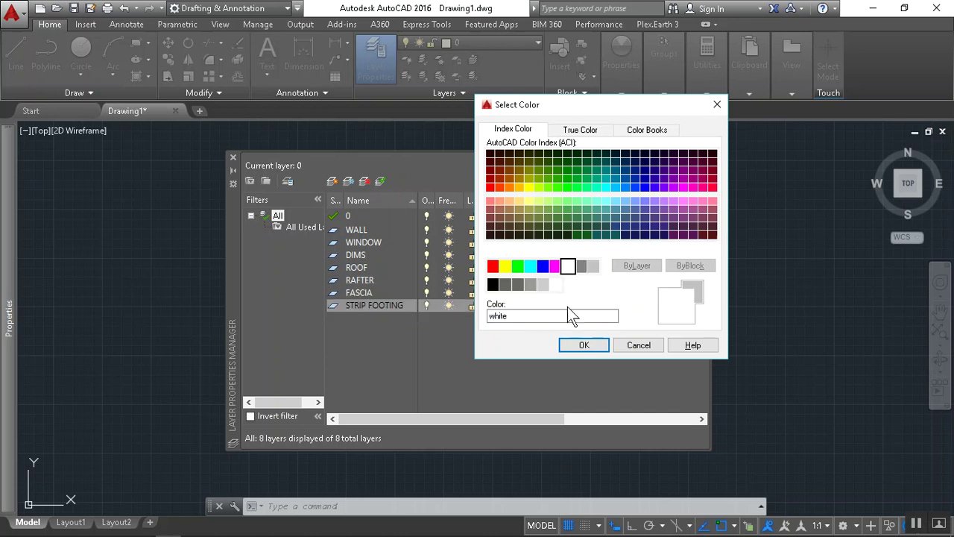
left_click(586, 345)
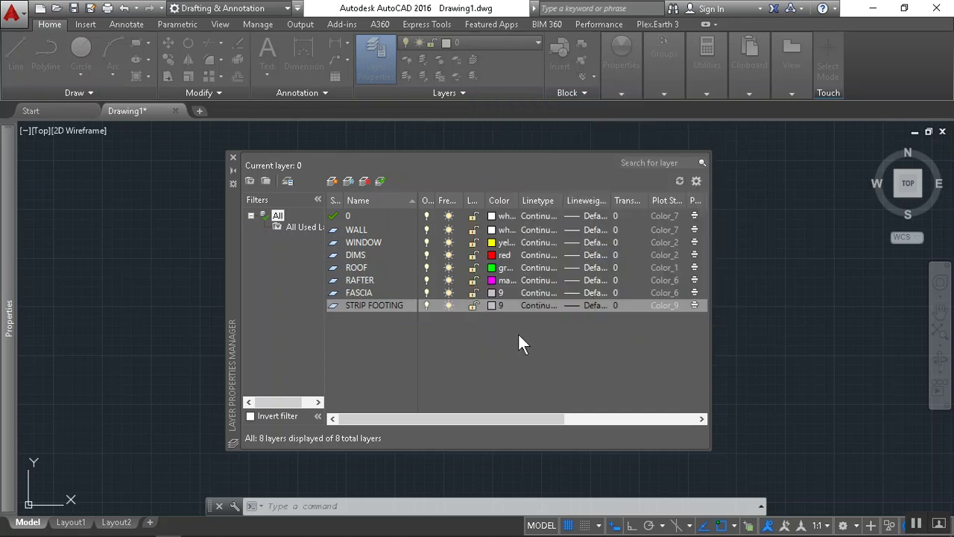
Create a layer named FDN WALL and set its color to light gray, index color 9
left_click(333, 181)
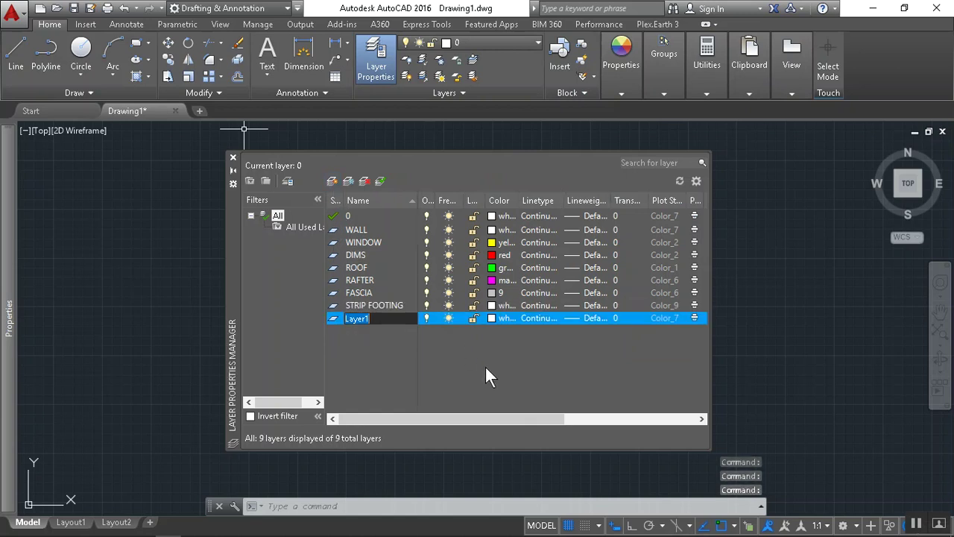
type("FDN WALL")
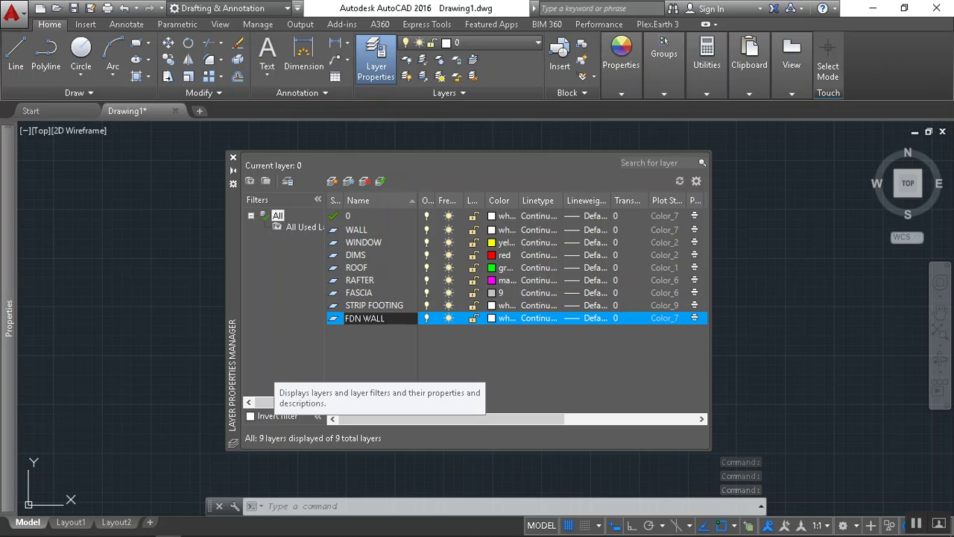
key("Return")
left_click(495, 319)
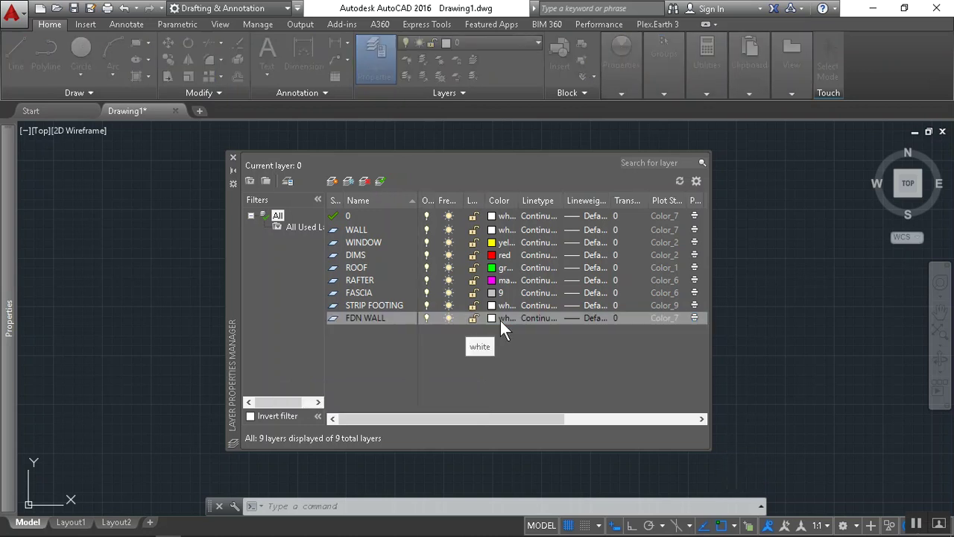
left_click(592, 266)
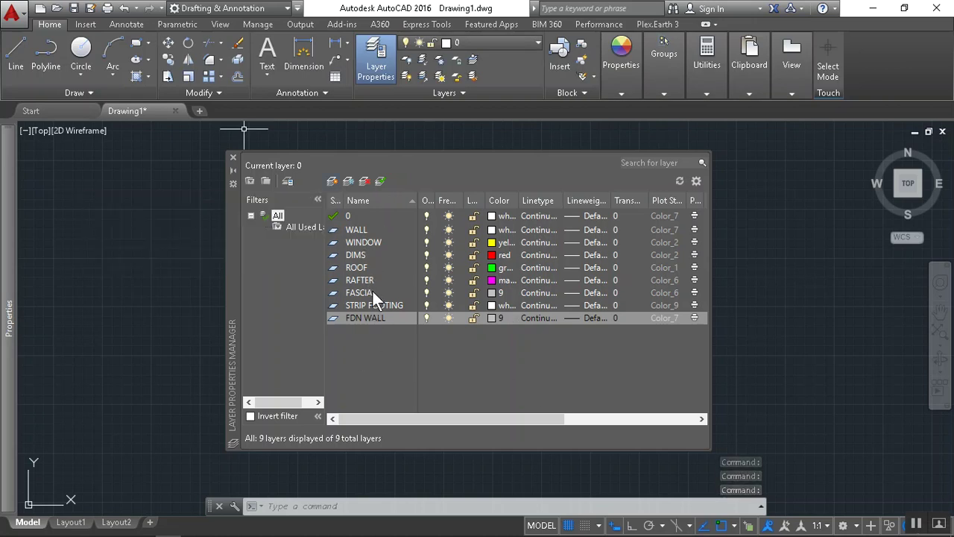
Create a layer named TEXT and set its color to yellow
left_click(333, 181)
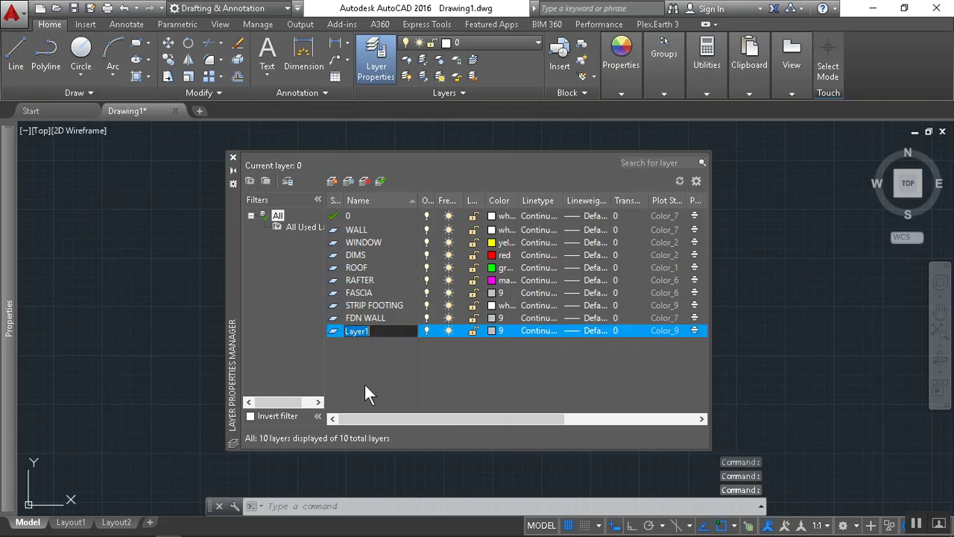
type("TEXT")
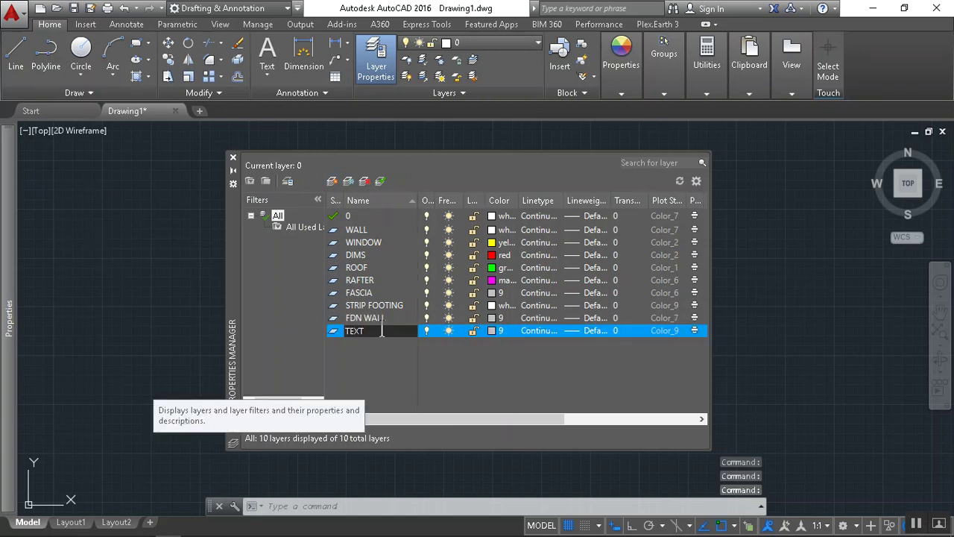
key("Return")
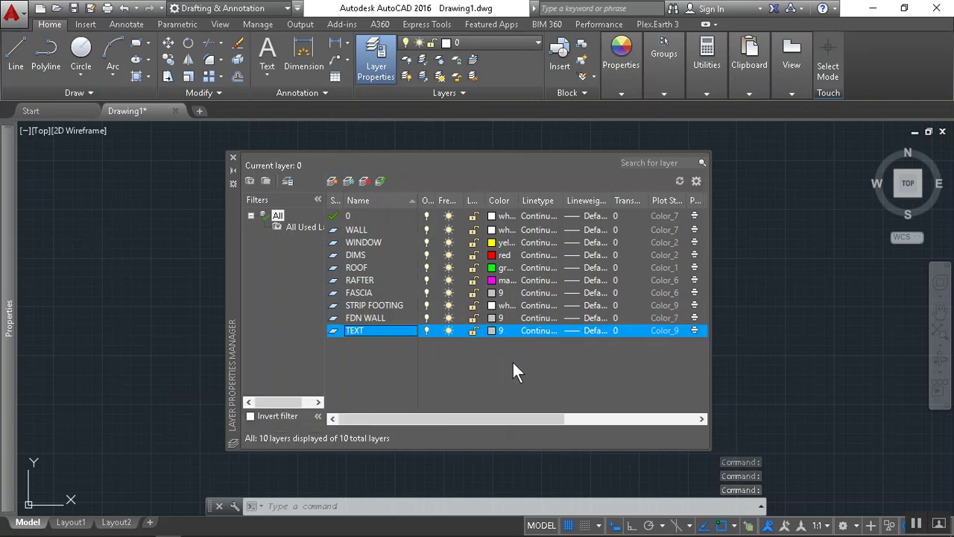
left_click(495, 330)
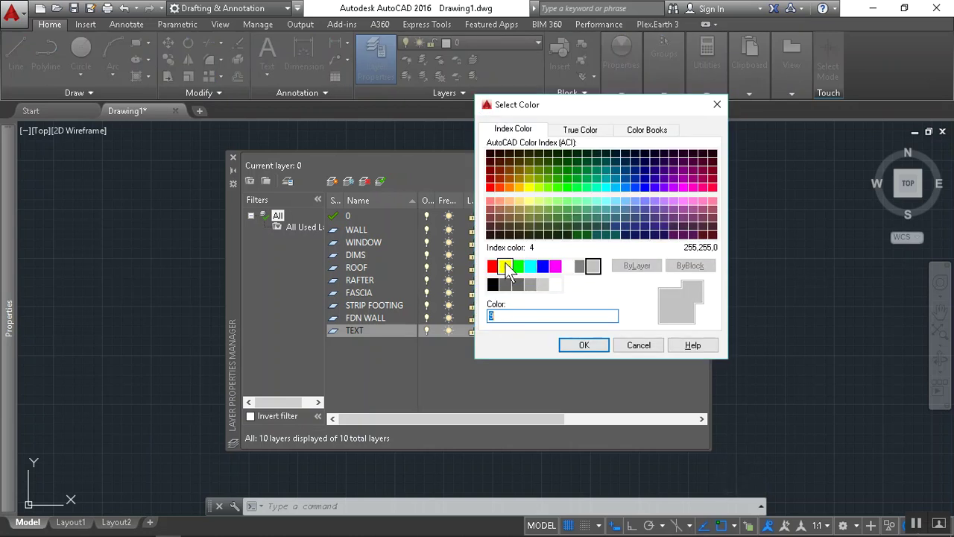
left_click(506, 266)
left_click(584, 346)
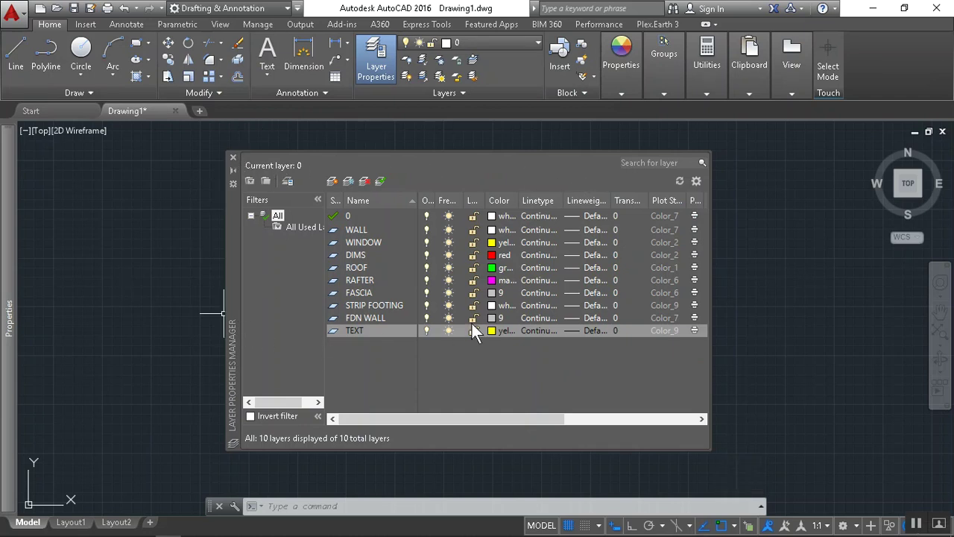
Close the layer manager and switch to the open Notepad note
left_click(232, 157)
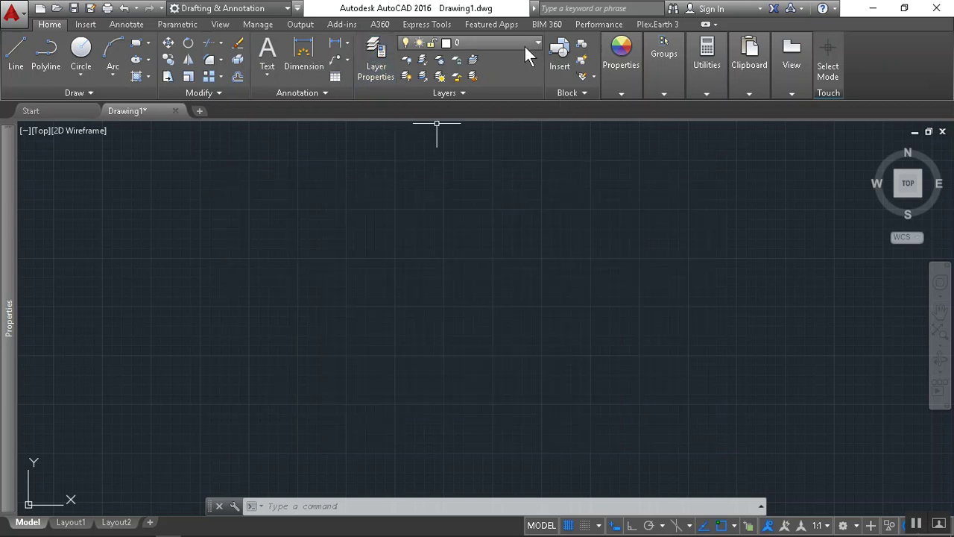
key("alt+Tab")
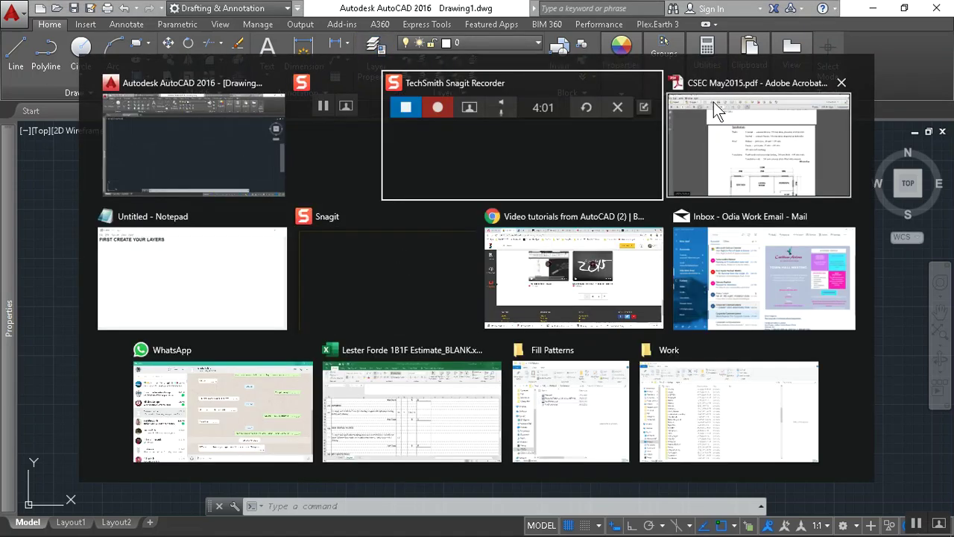
left_click(219, 271)
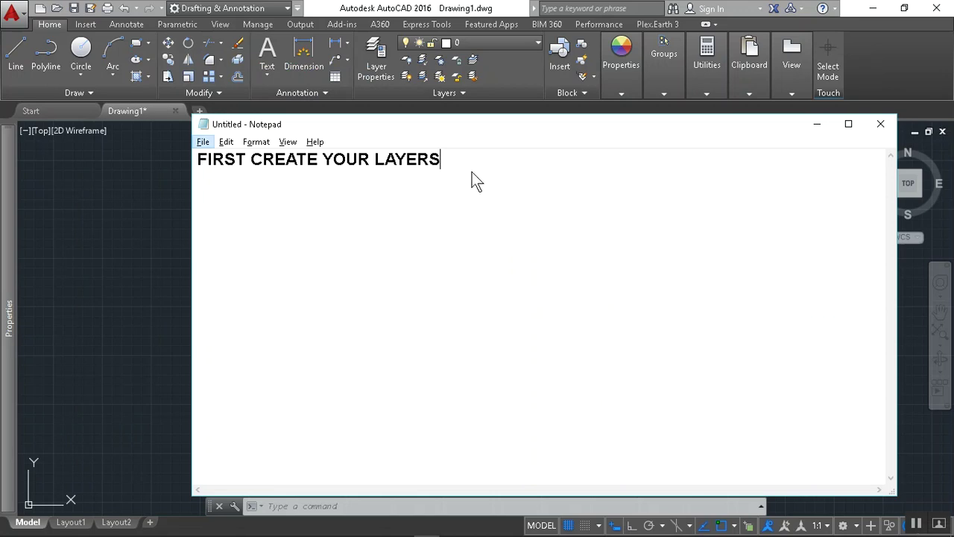
key("alt+f")
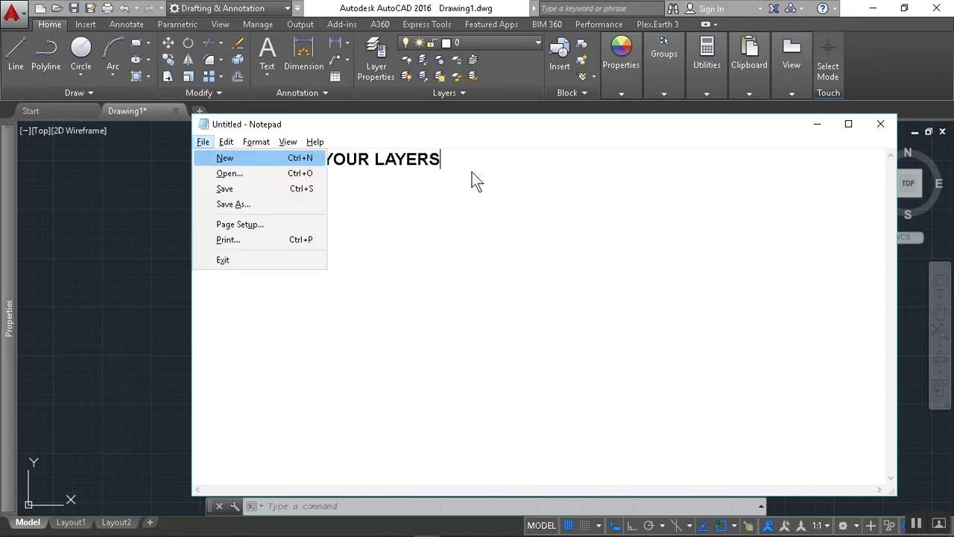
key("Escape")
key("ctrl+s")
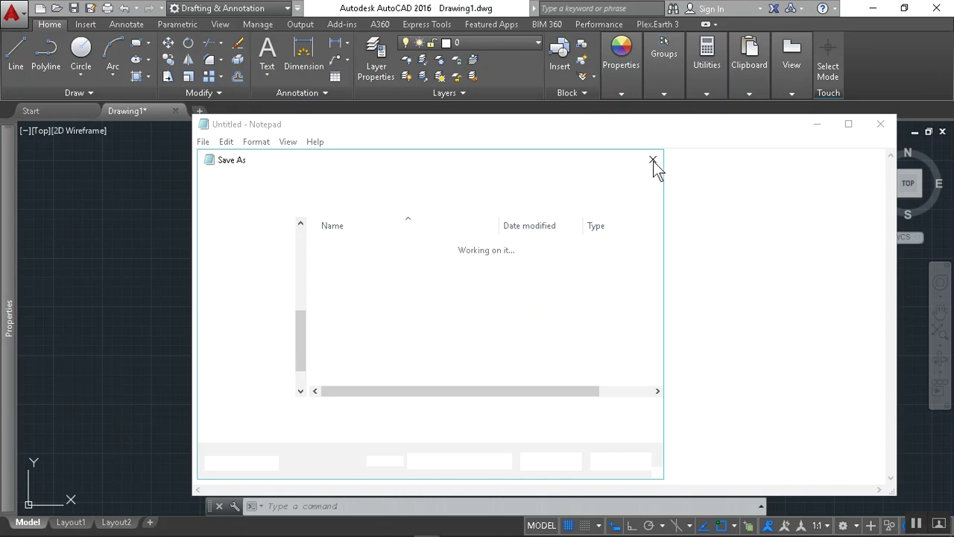
left_click(653, 161)
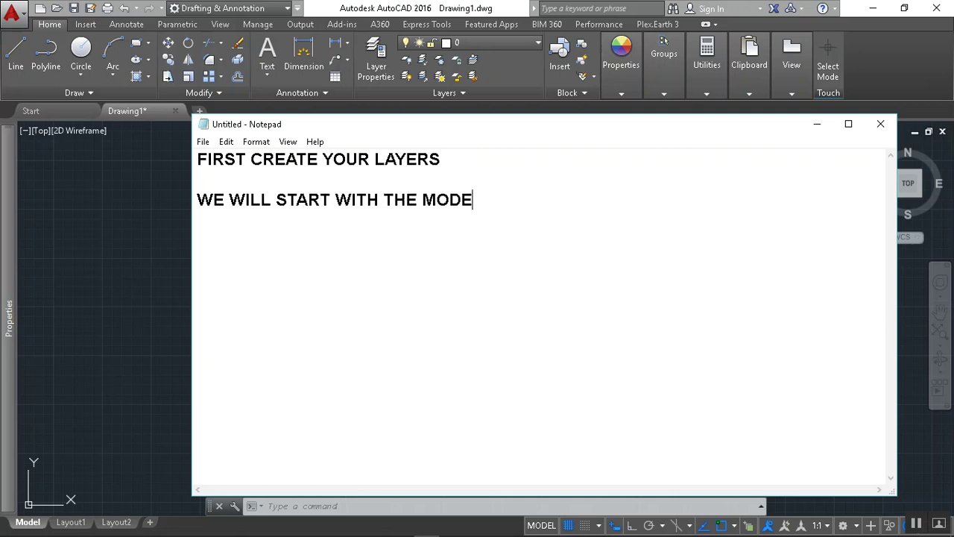
Minimize Notepad and examine the floor plan with its overall dimensions in the CSEC May2015 PDF
left_click(817, 124)
key("alt+Tab")
left_click(275, 260)
scroll(457, 278, "down", 3)
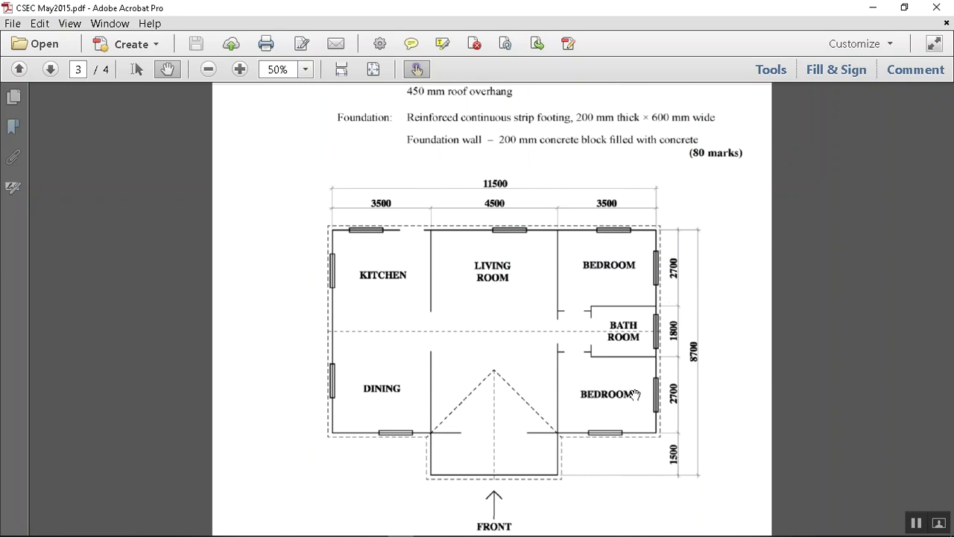
Switch back to AutoCAD and draw a horizontal line 11500 long with Ortho on for the plan's rear wall
key("alt+Tab")
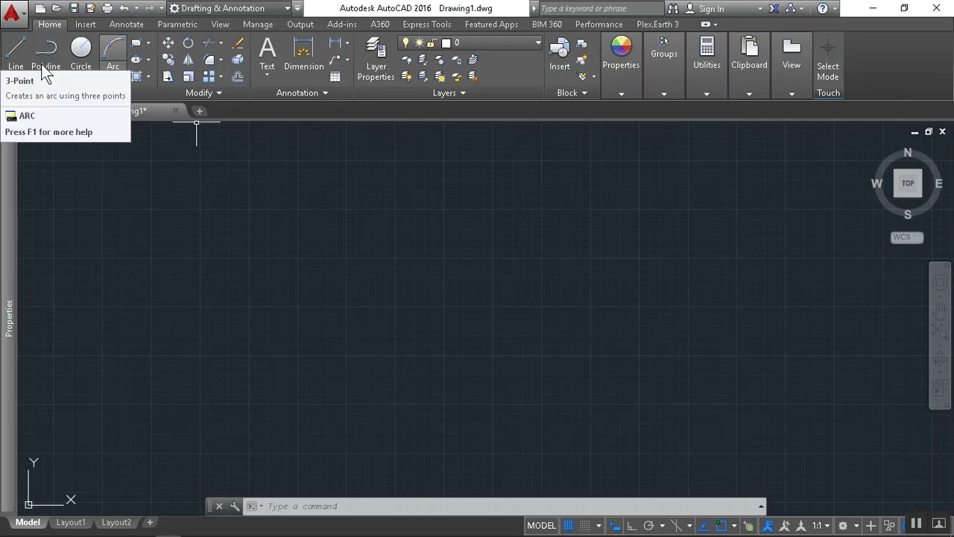
left_click(15, 60)
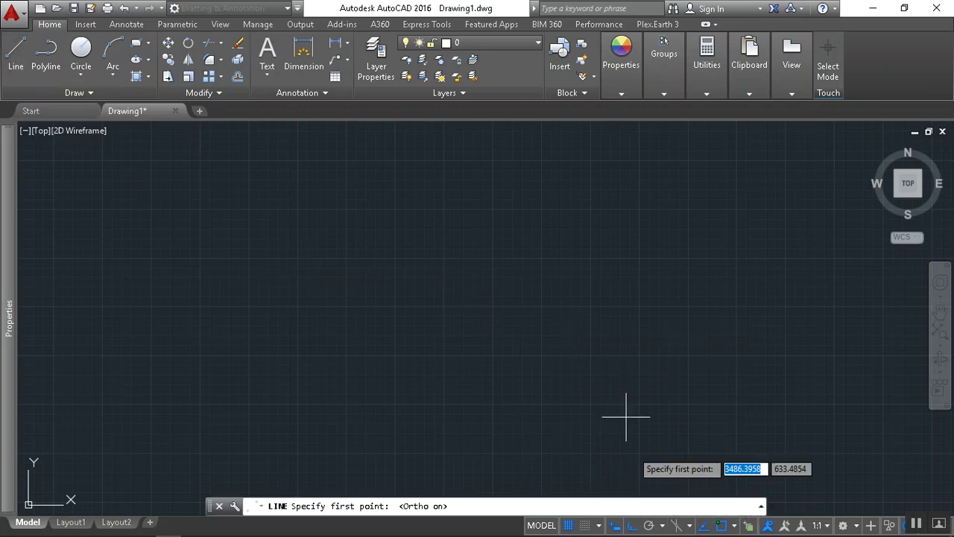
left_click(283, 220)
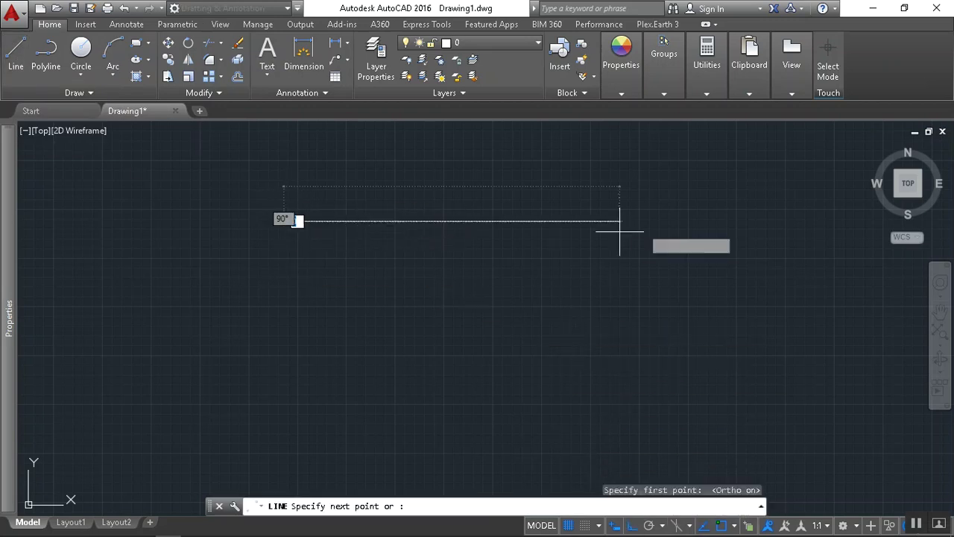
type("115")
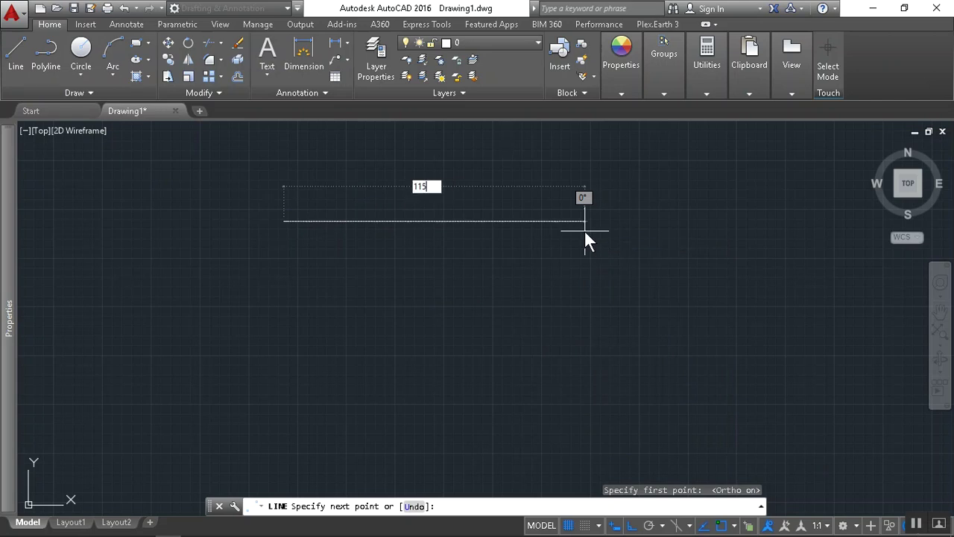
type("00")
key("Return")
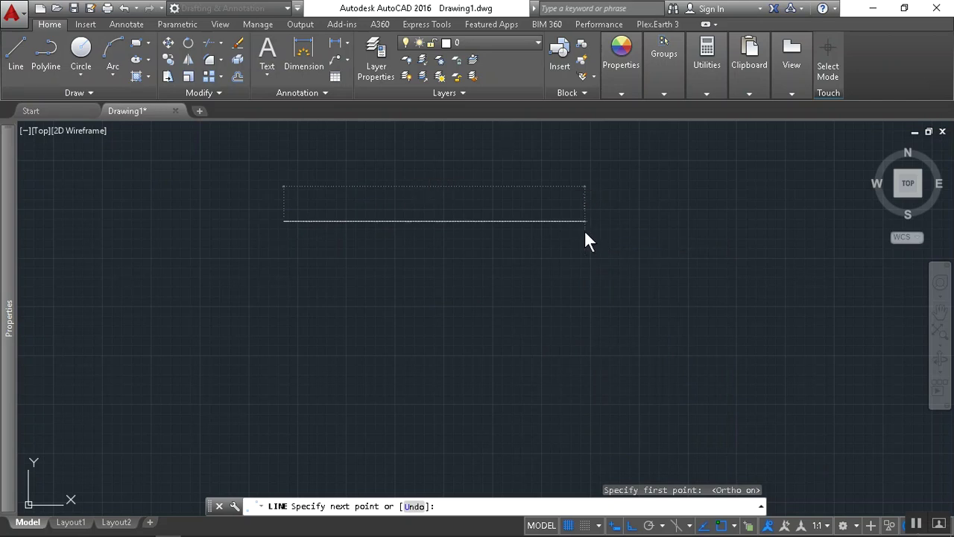
scroll(559, 323, "down", 5)
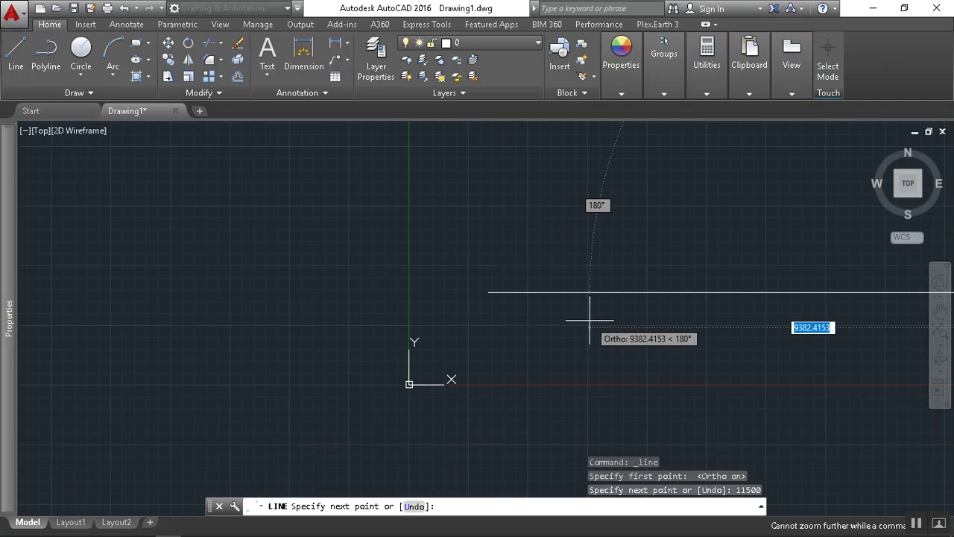
key("Escape")
key("Escape")
scroll(572, 329, "down", 5)
Turn Ortho off and move the horizontal wall line up and to the right, well clear of the origin
middle_click_drag(572, 329, 516, 332)
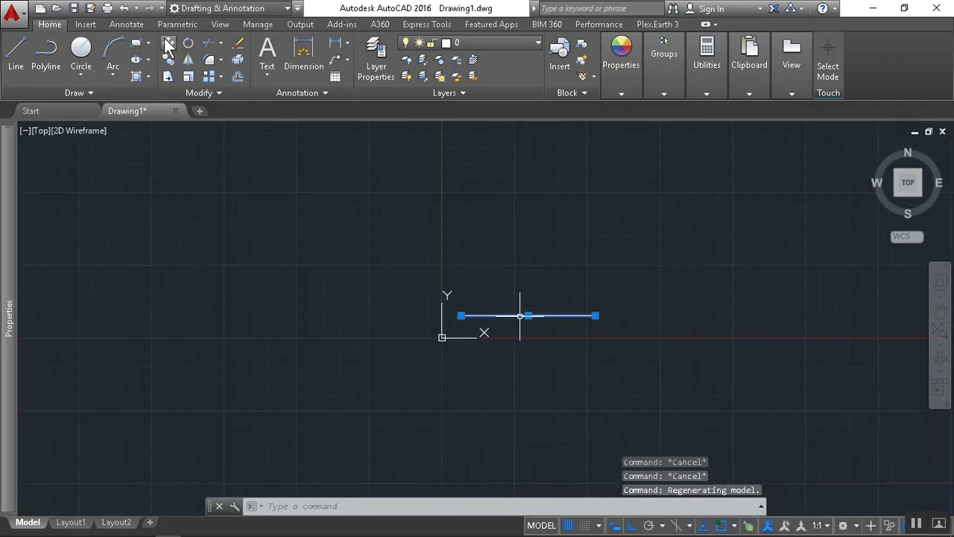
left_click(169, 42)
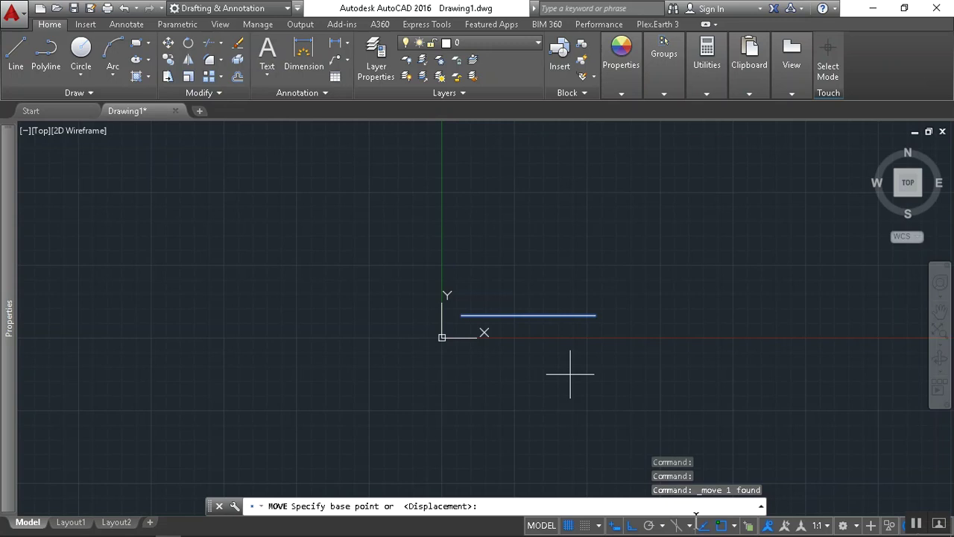
left_click(630, 527)
left_click(490, 254)
middle_click_drag(561, 306, 421, 367)
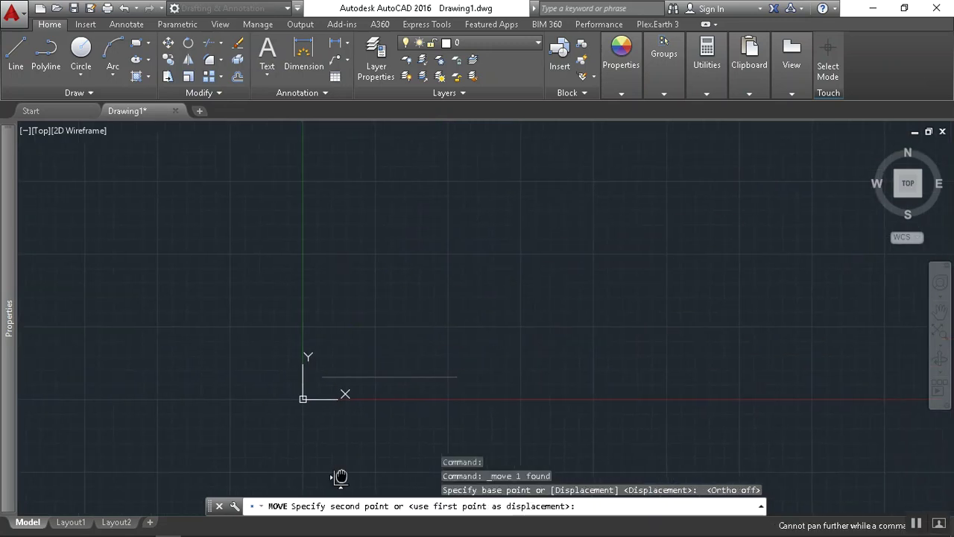
left_click(505, 143)
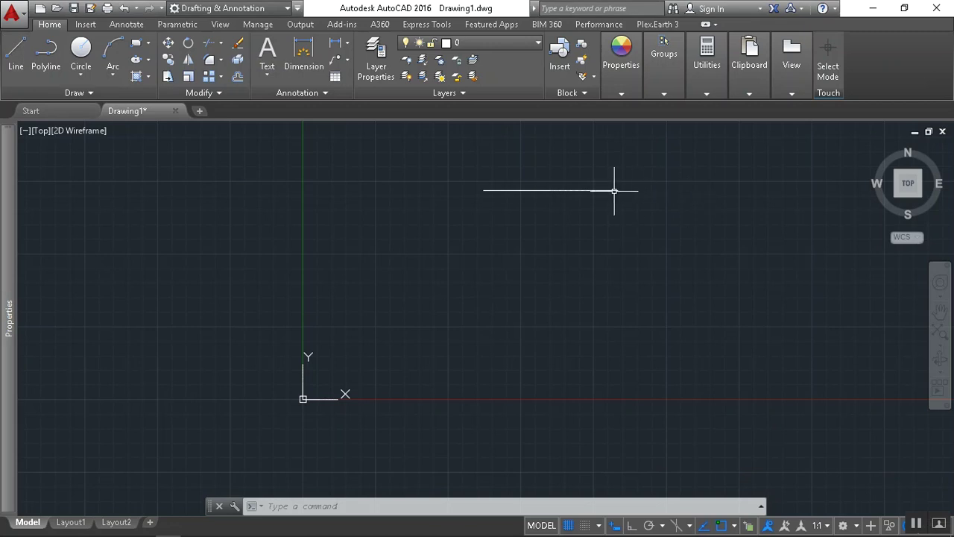
Check the overall depth in the PDF plan and draw a vertical line 8700 downward from the wall line's right end with Ortho on
left_click(23, 67)
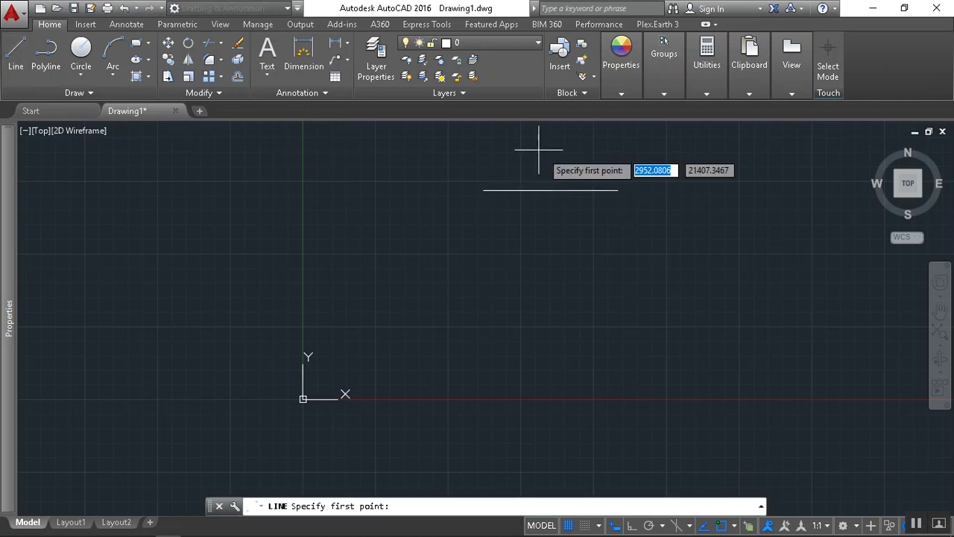
left_click(618, 190)
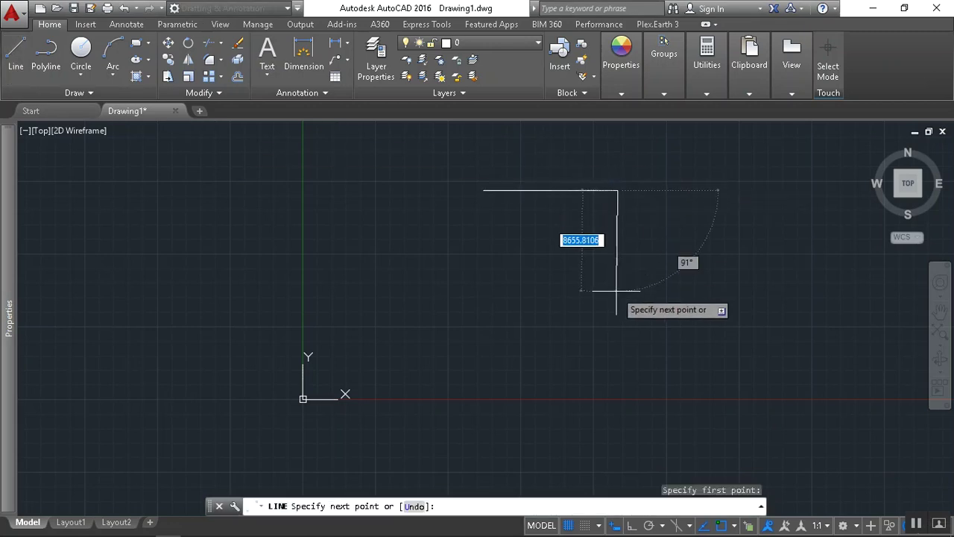
left_click(627, 525)
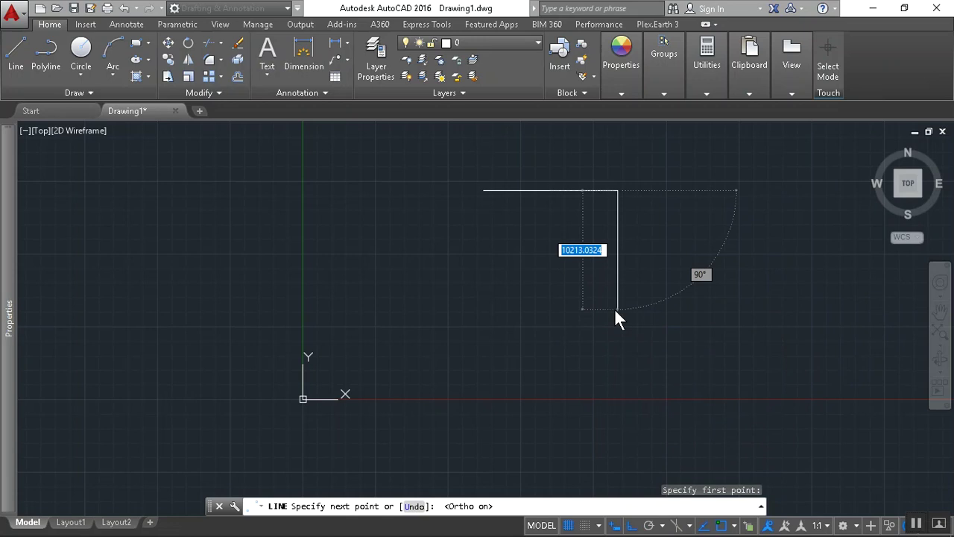
key("alt+Tab")
key("alt+Tab")
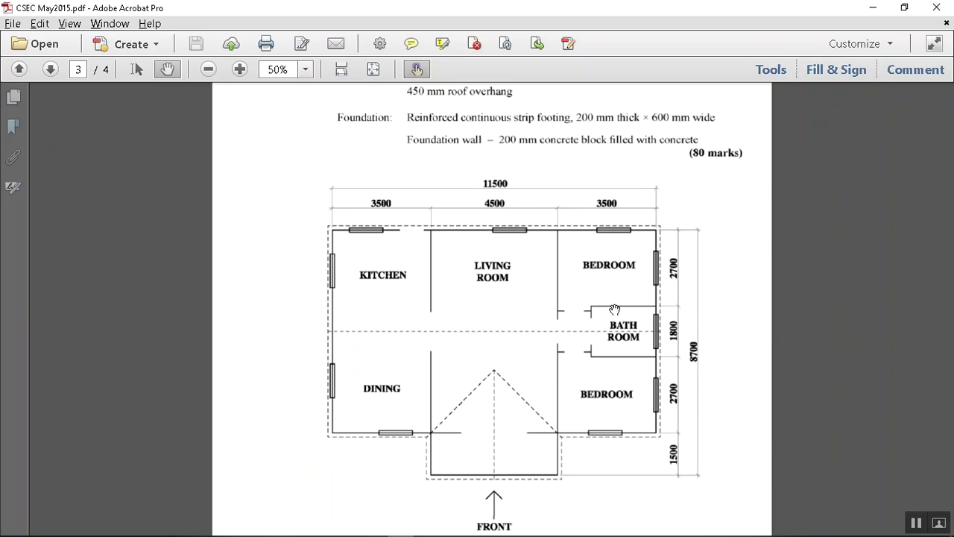
key("alt+Tab")
key("alt+Tab")
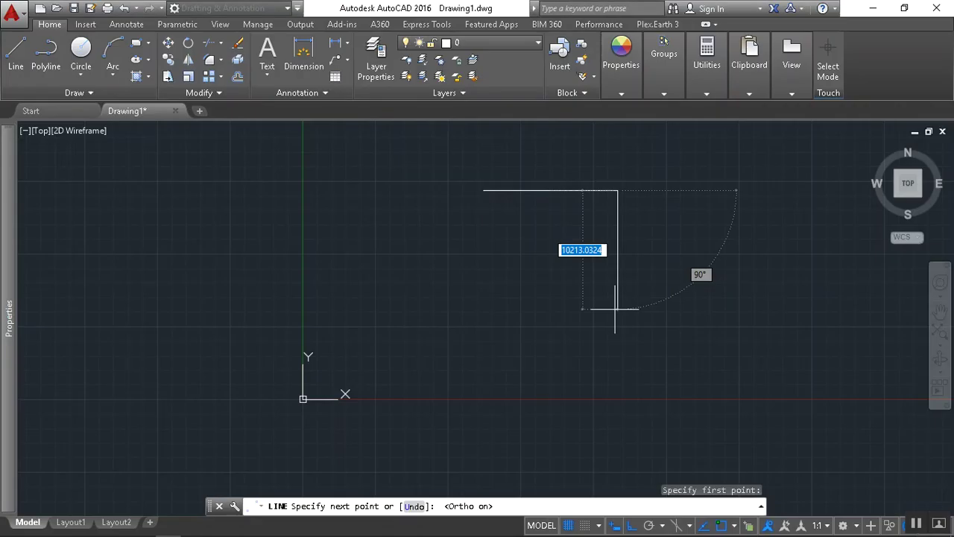
type("8")
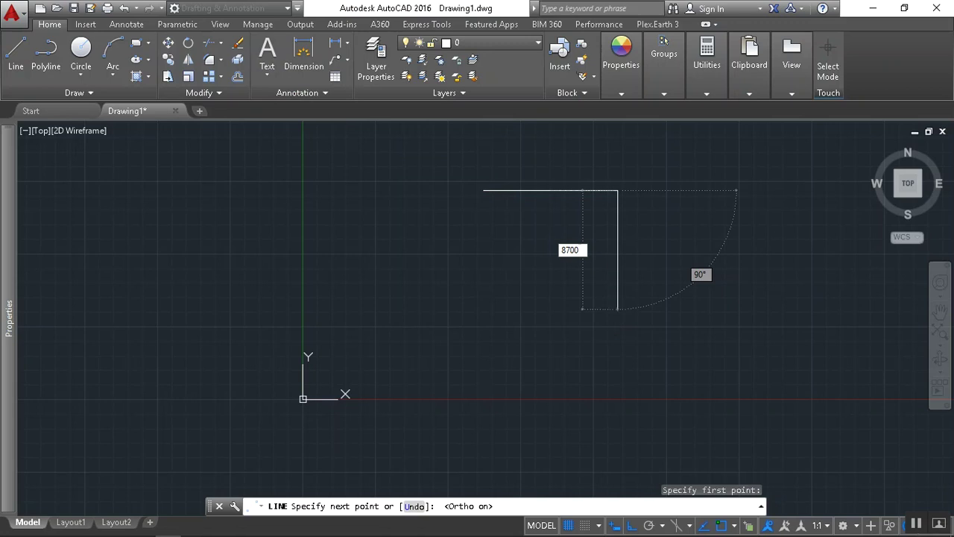
type("700")
key("Return")
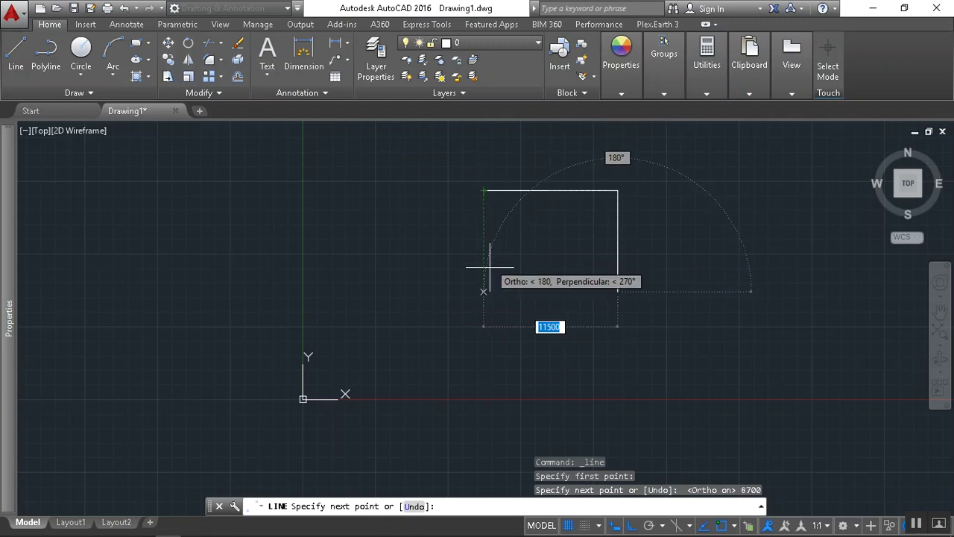
Complete the rectangular outline with the bottom line, aligned below the first line's left end, and the left side line
left_click(484, 292)
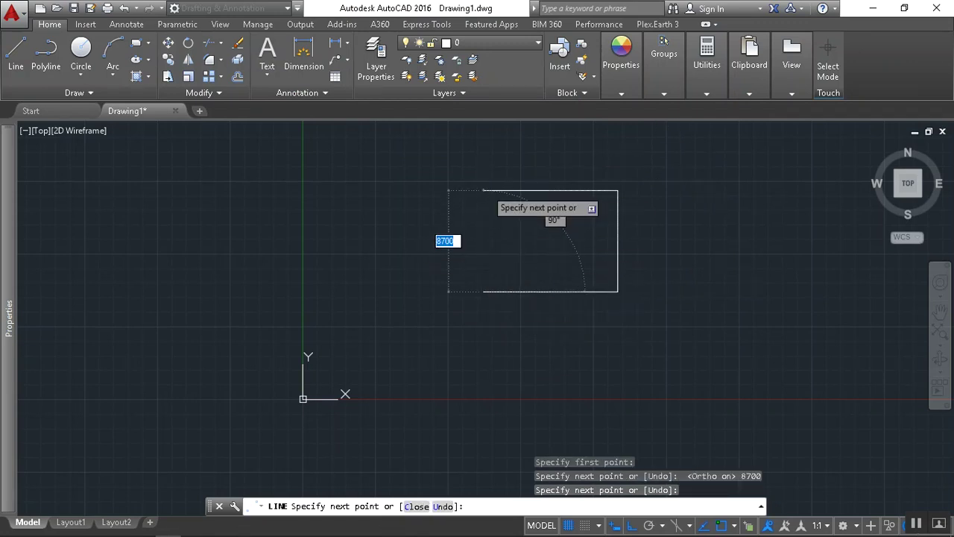
left_click(484, 191)
key("Escape")
key("Escape")
Check the porch depth in the PDF plan and offset the outline's bottom line 1500 upward for the front wall
middle_click_drag(664, 221, 630, 224)
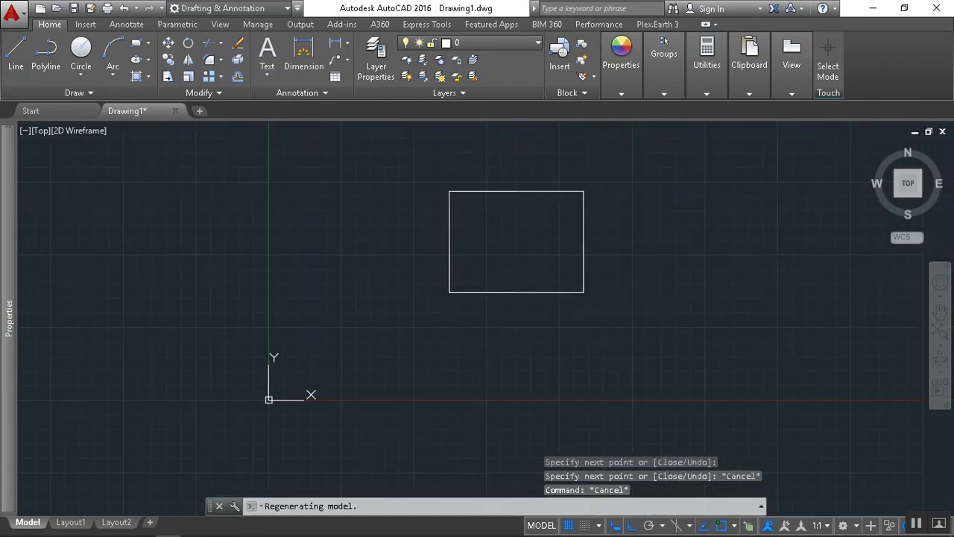
scroll(582, 255, "up", 2)
key("alt+Tab")
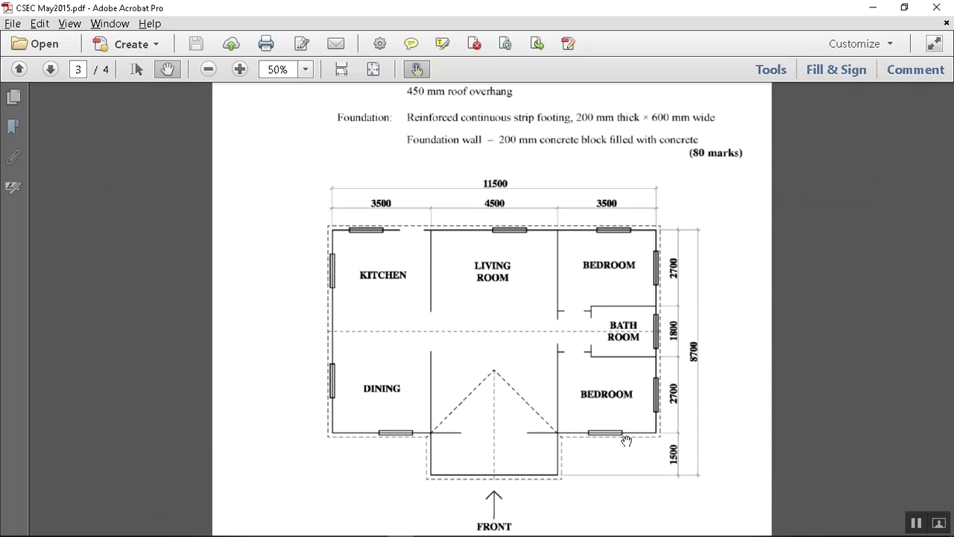
key("alt+Tab")
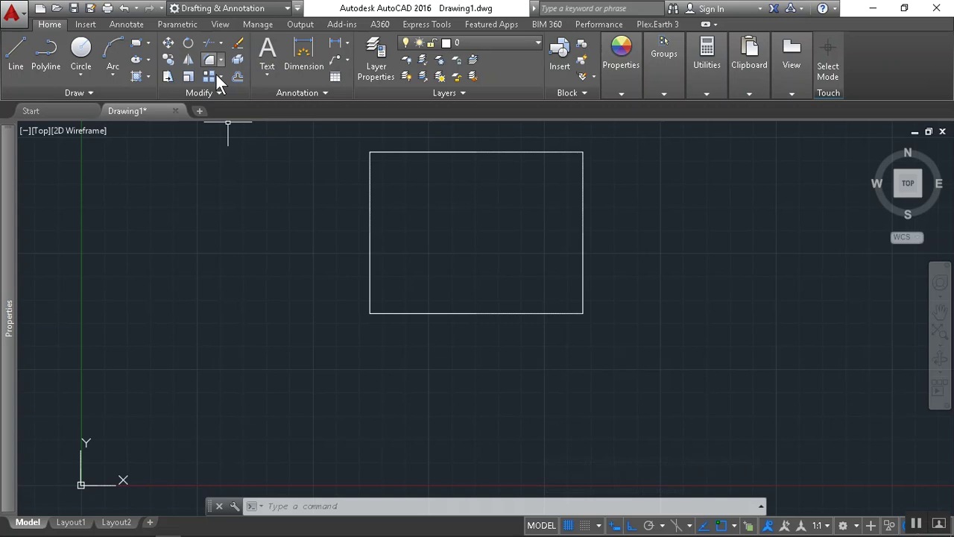
key("Escape")
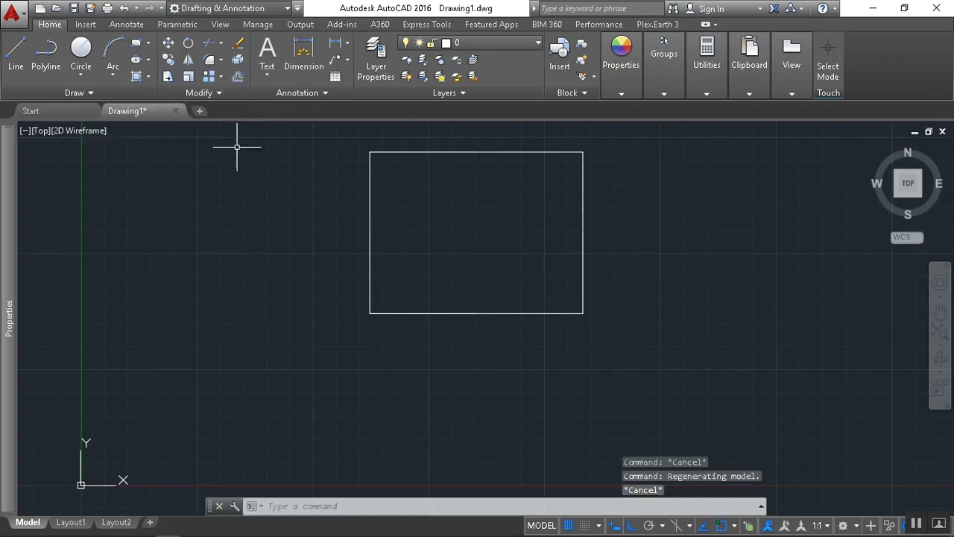
key("alt+Tab")
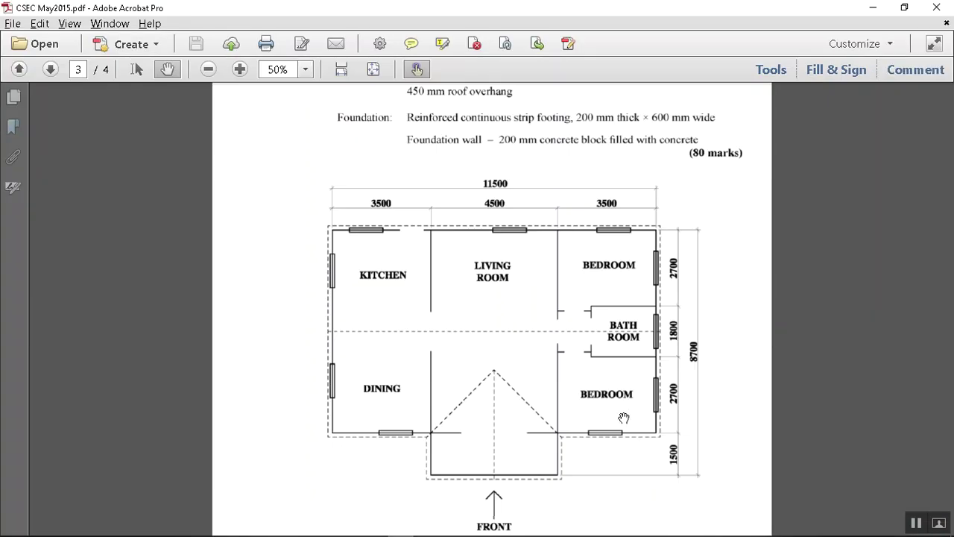
key("alt+Tab")
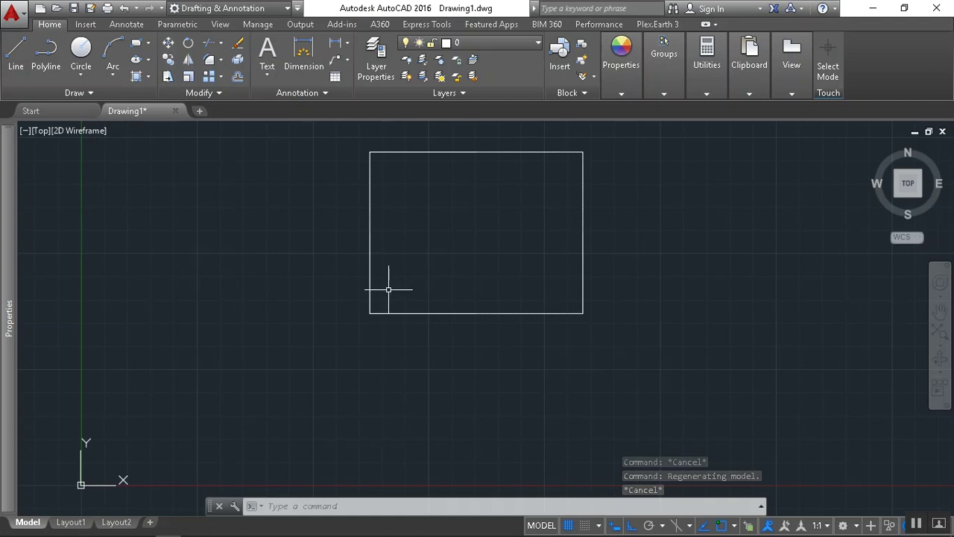
left_click(236, 76)
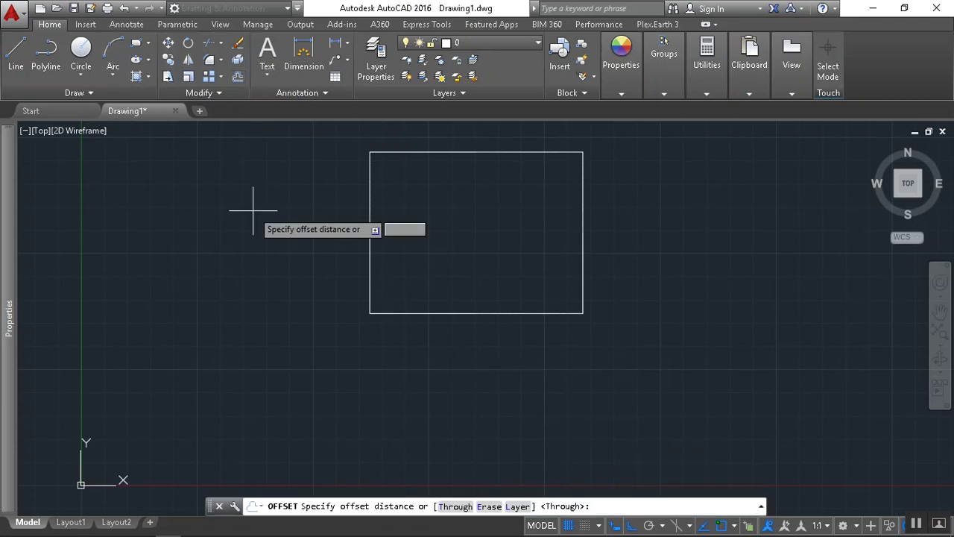
type("1500")
key("Return")
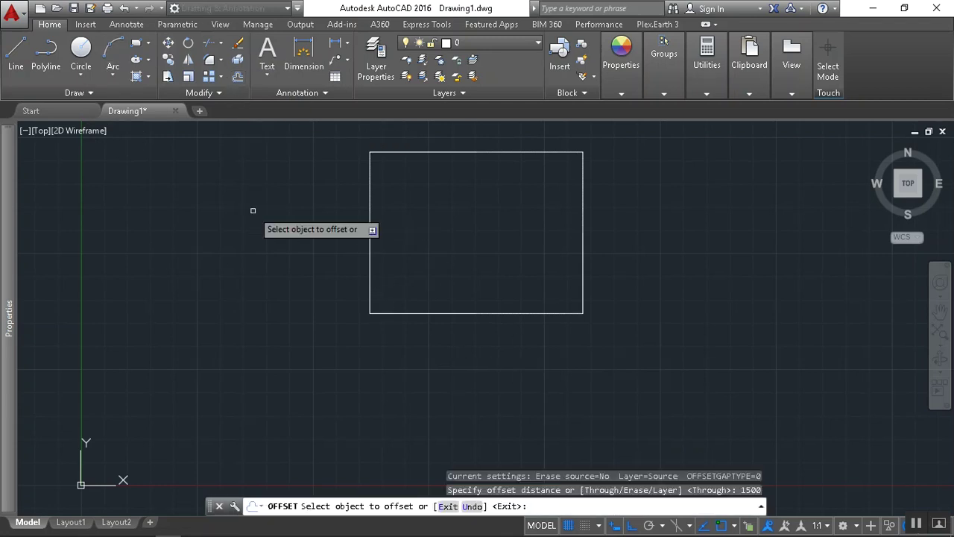
left_click(491, 312)
left_click(490, 226)
key("alt+Tab")
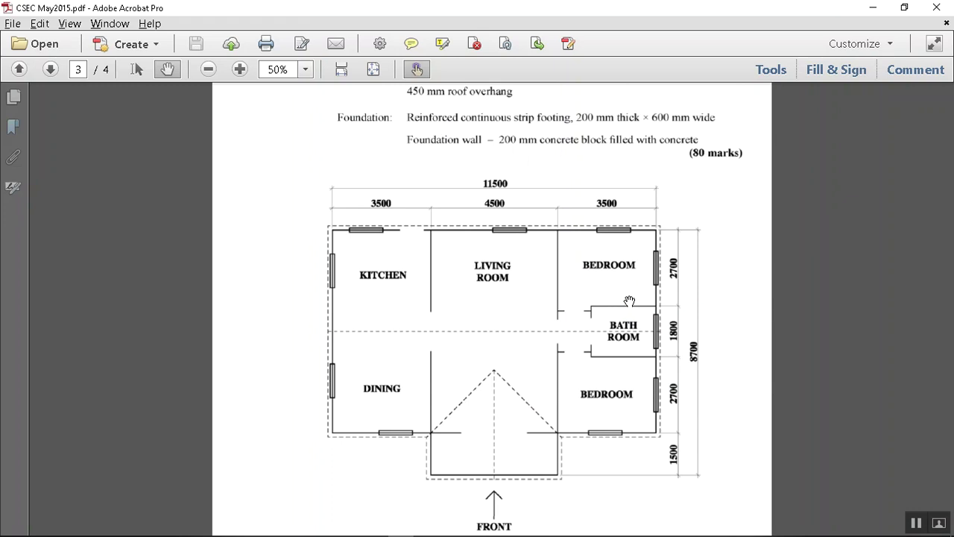
key("alt+Tab")
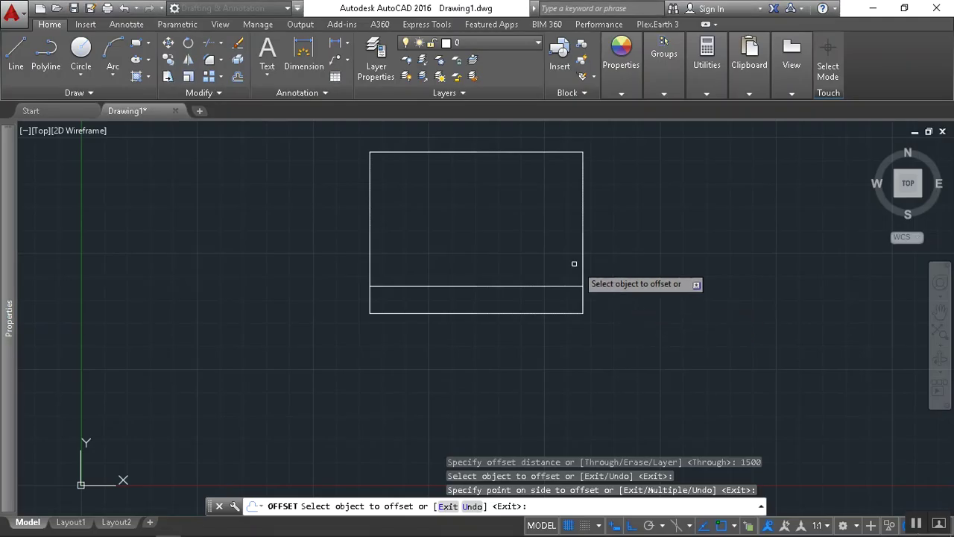
Offset the outline's left and right side lines 3500 inward to mark the sides of the porch
key("Return")
key("Return")
type("3500")
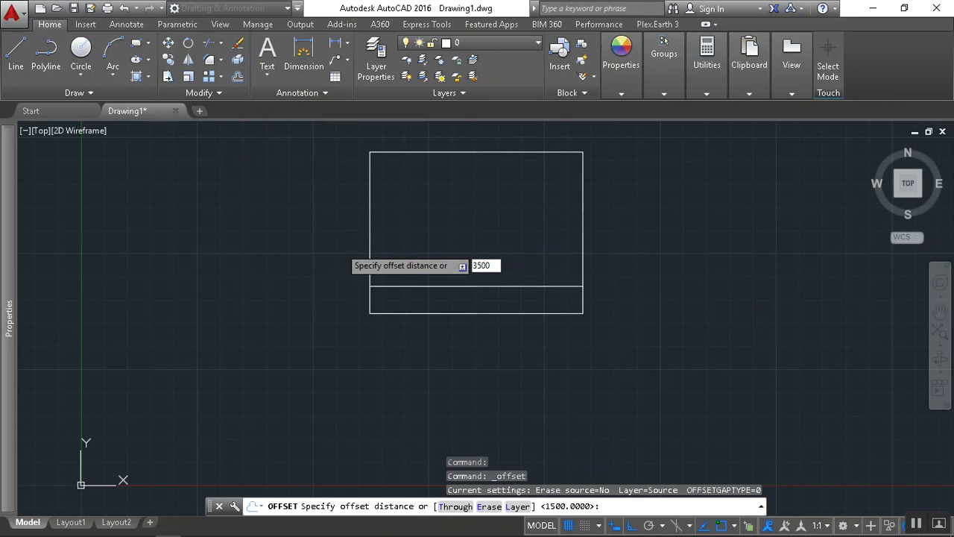
key("Return")
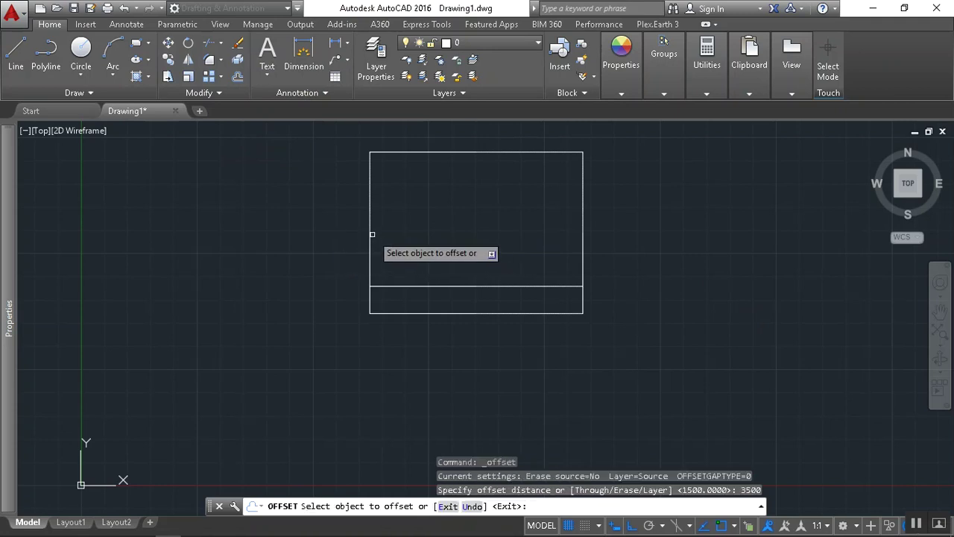
left_click(370, 232)
left_click(417, 233)
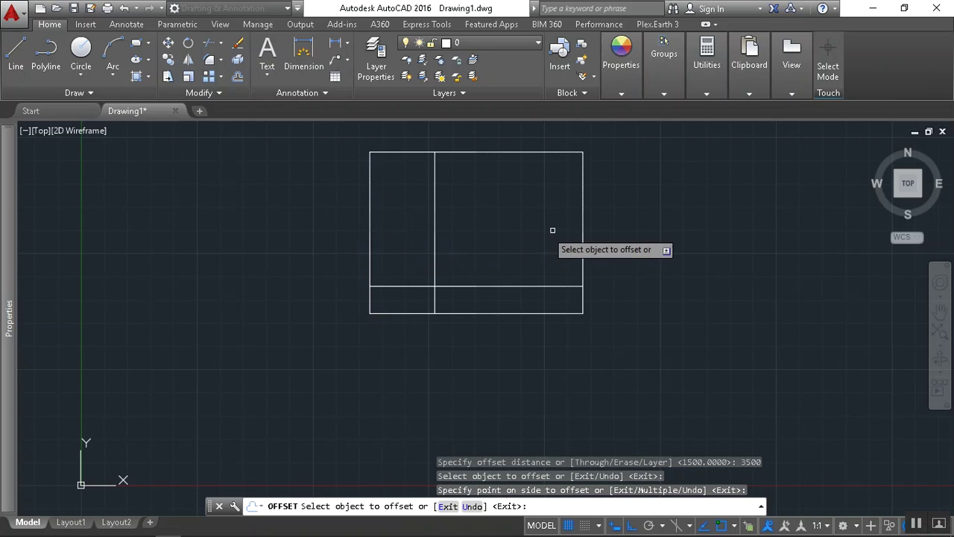
left_click(583, 234)
left_click(504, 234)
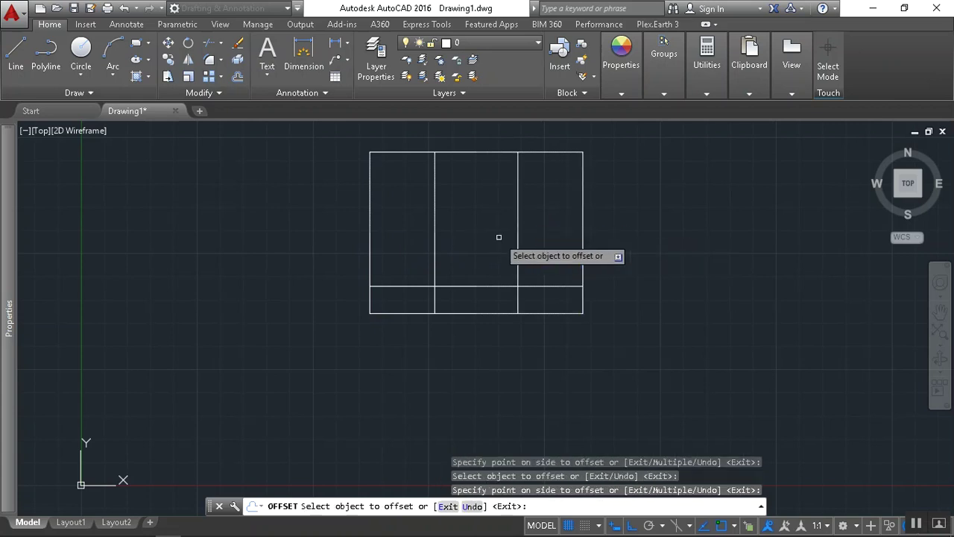
key("Escape")
key("Escape")
key("Escape")
key("Escape")
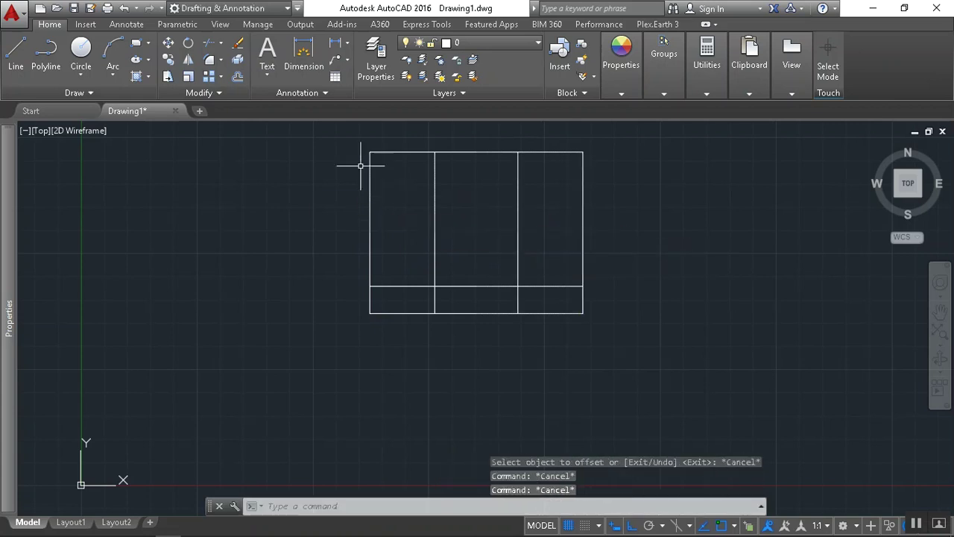
left_click(220, 44)
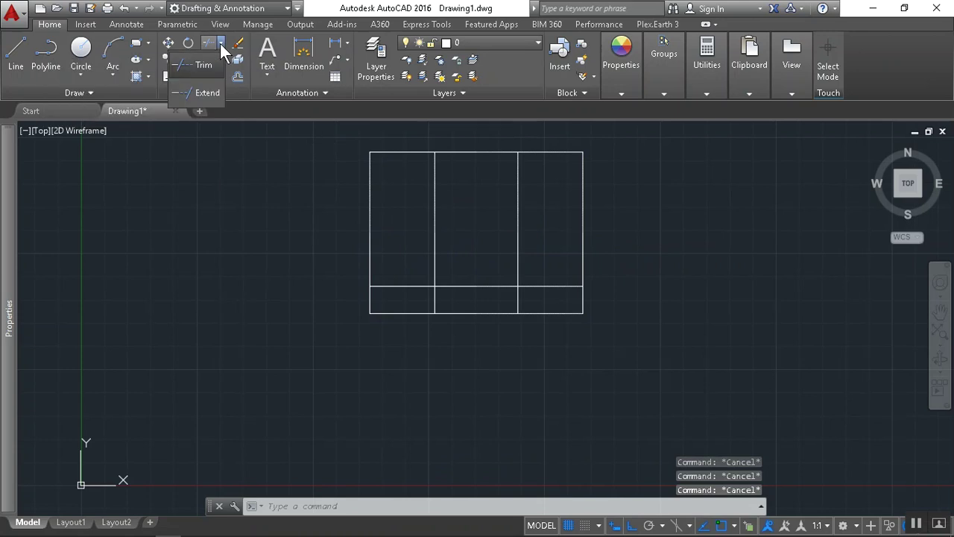
left_click(221, 42)
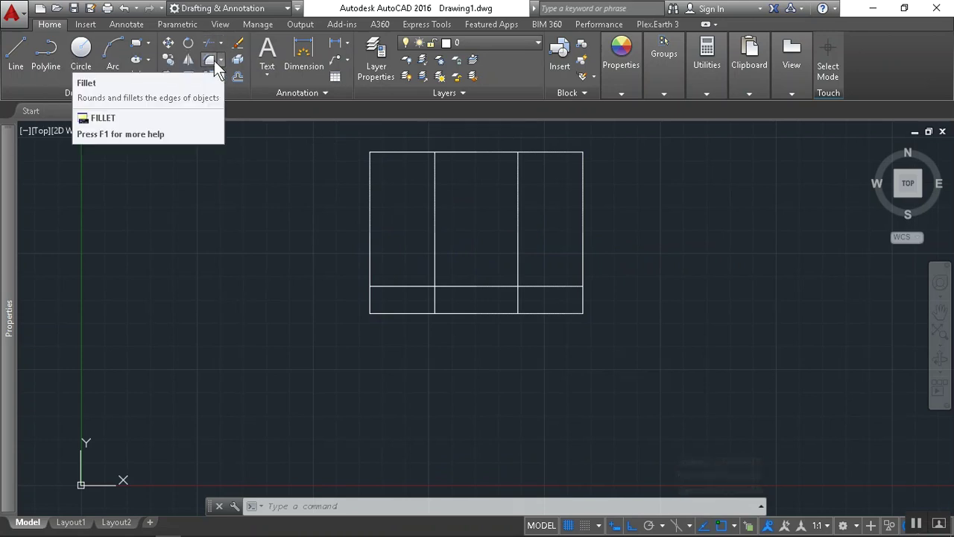
left_click(208, 61)
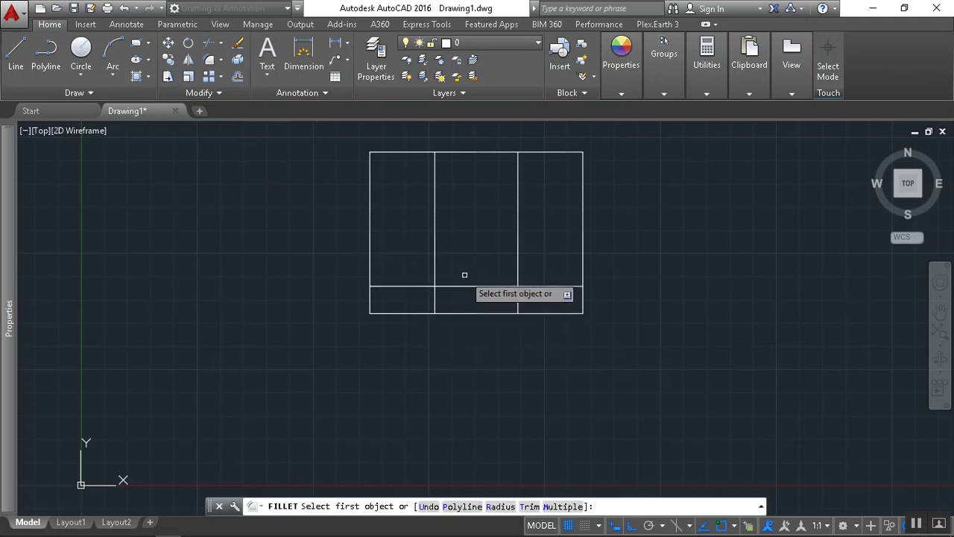
left_click(561, 507)
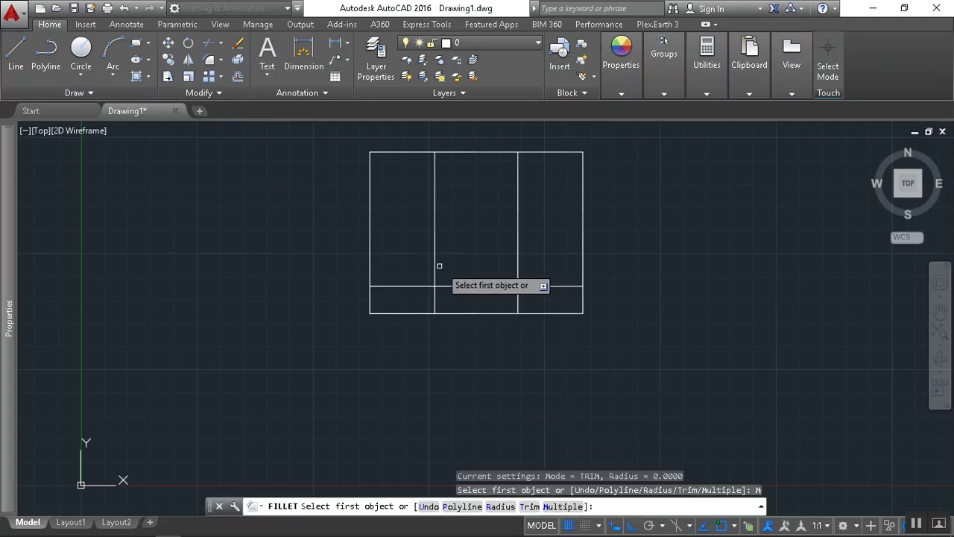
scroll(422, 289, "up", 2)
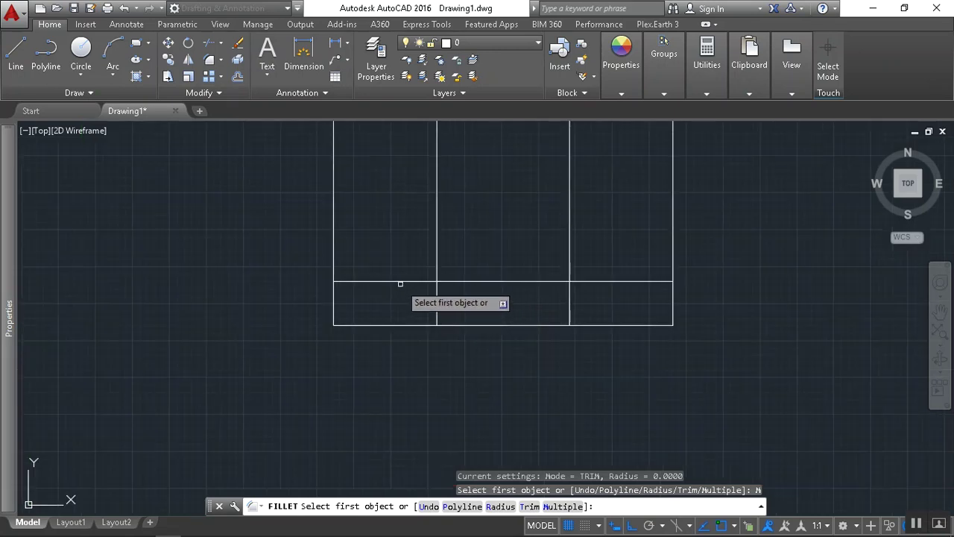
left_click(399, 281)
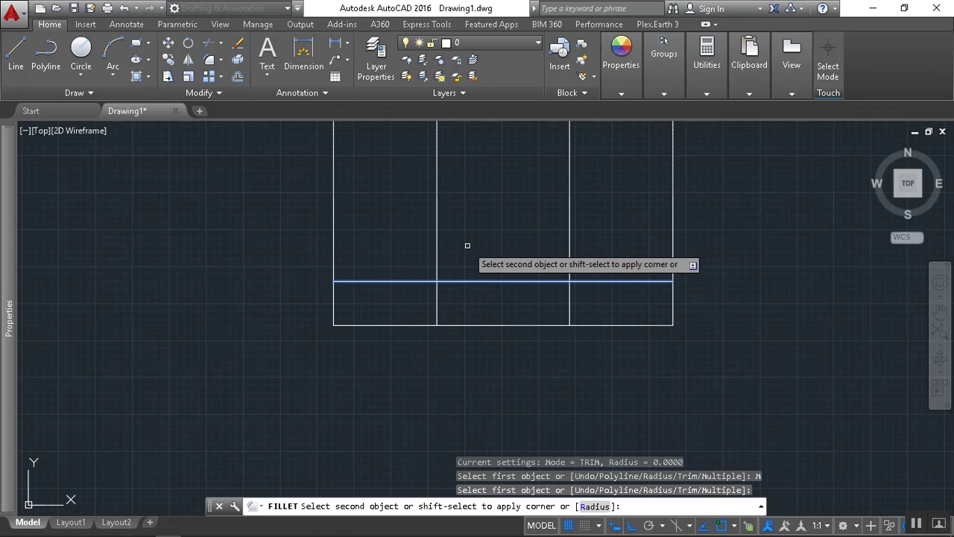
key("Escape")
key("Escape")
key("Escape")
left_click(224, 90)
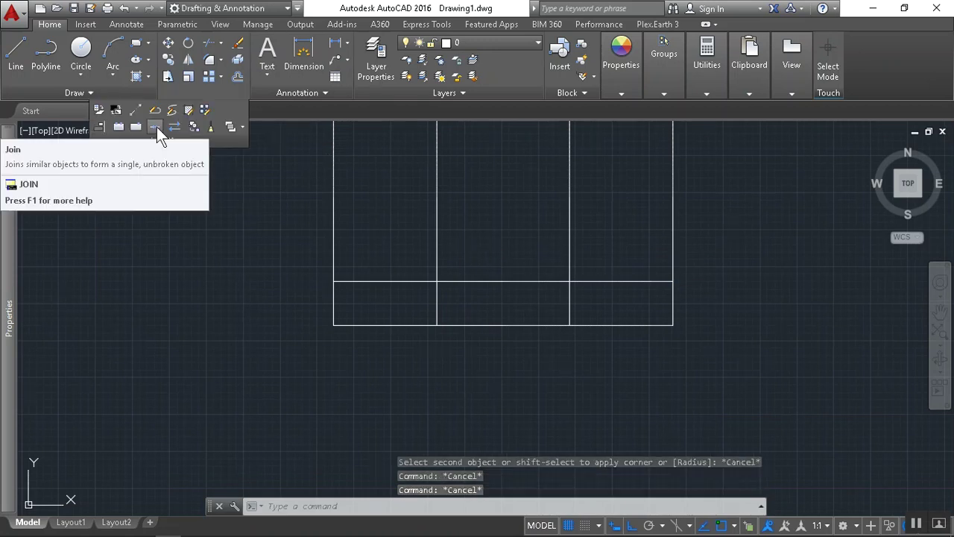
left_click(156, 127)
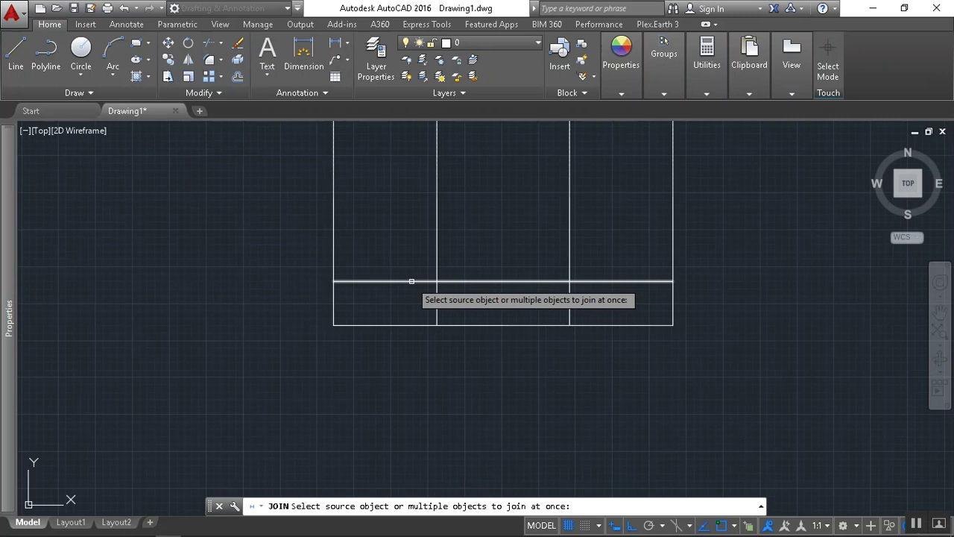
left_click(496, 281)
key("Return")
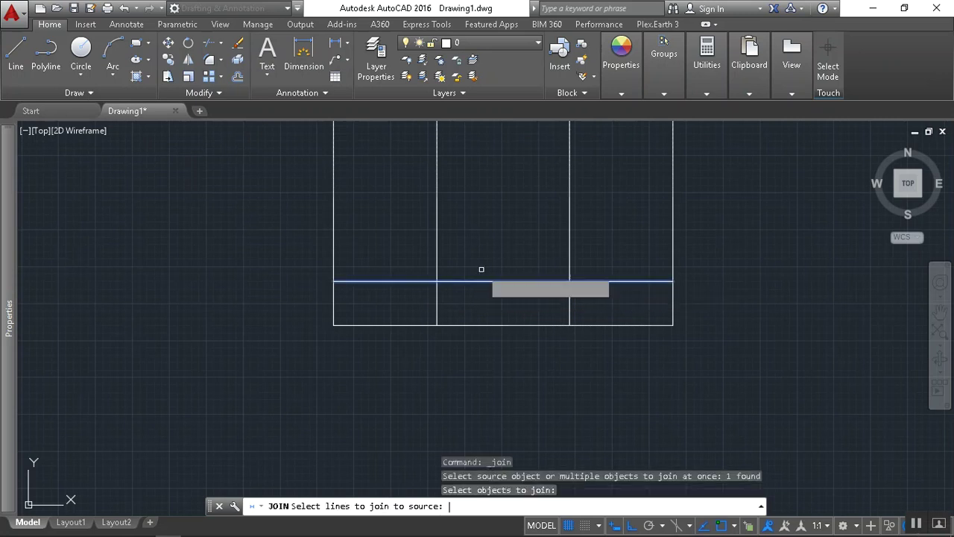
Break the front wall line into two pieces at a point between the two porch side lines
left_click(209, 94)
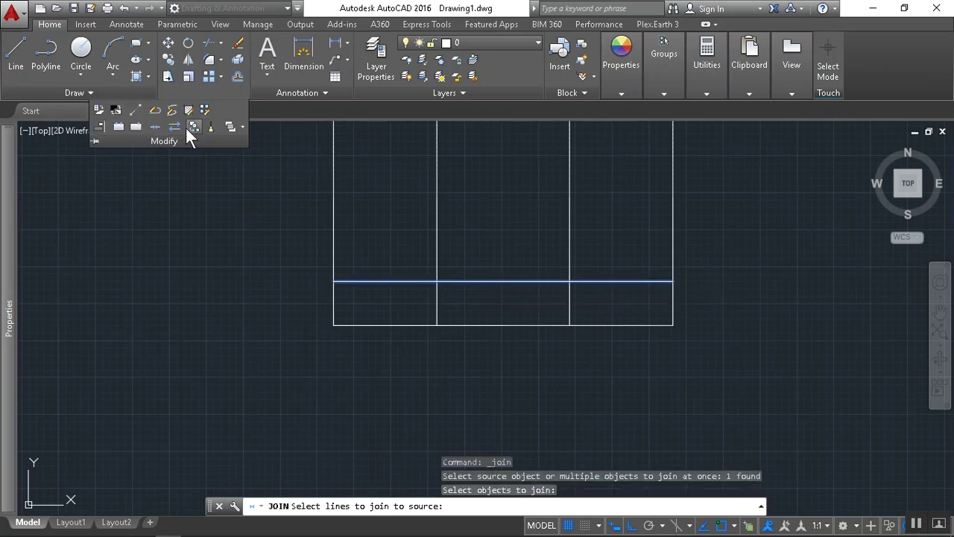
left_click(118, 127)
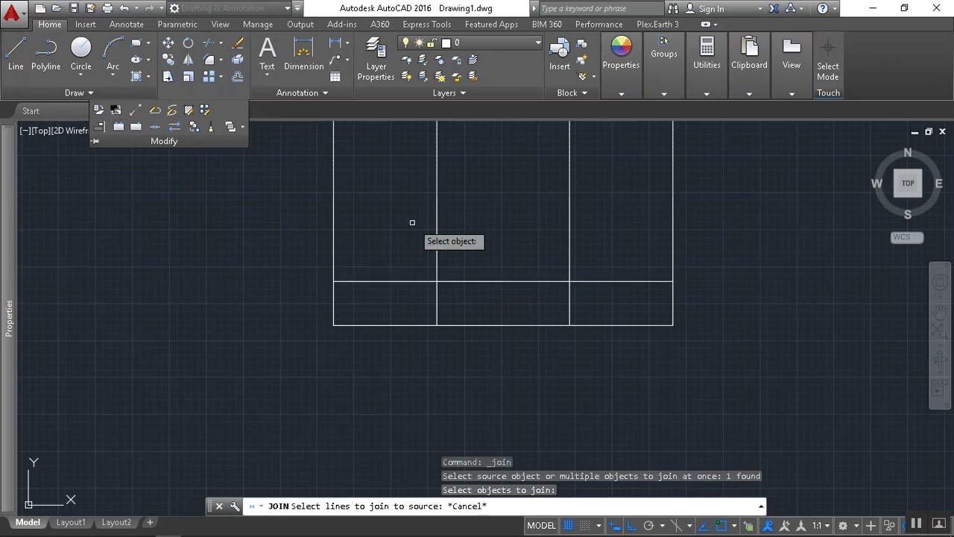
left_click(498, 282)
scroll(473, 275, "up", 5)
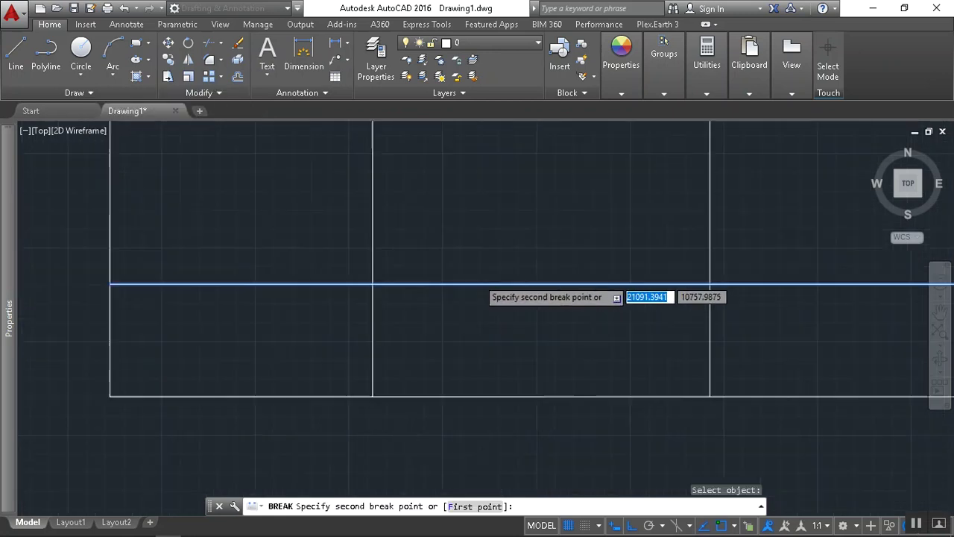
left_click(412, 288)
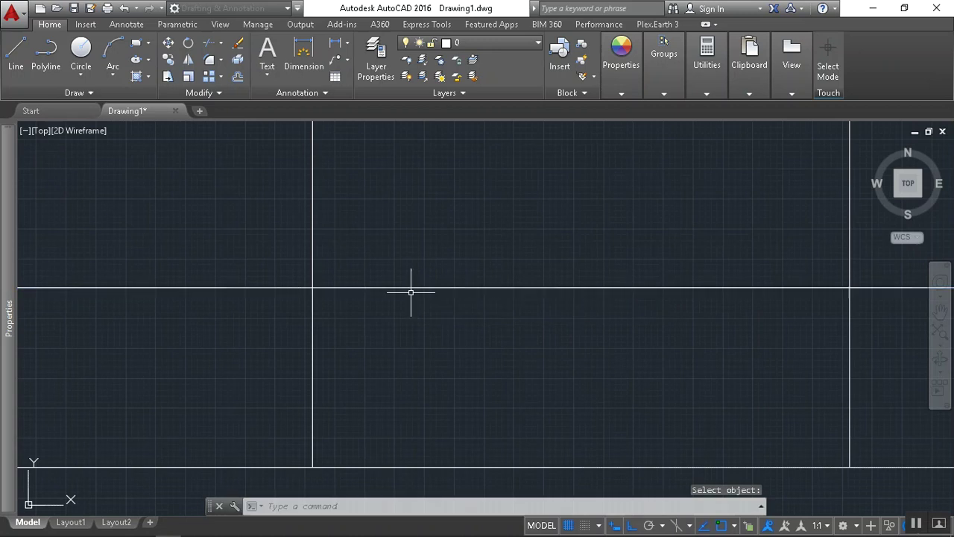
left_click(449, 288)
key("Escape")
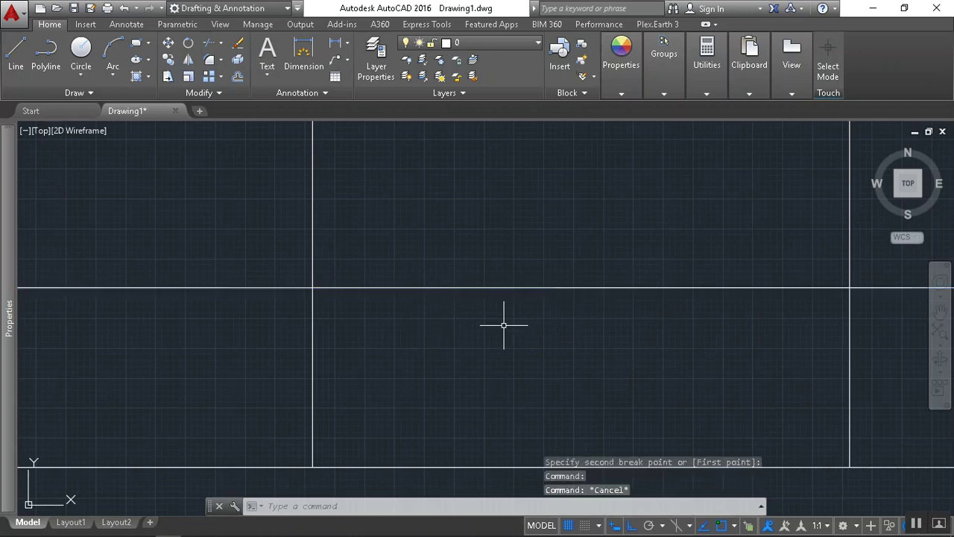
Fillet the outline's left side line with the left piece of the front wall into a square corner
scroll(503, 323, "down", 1)
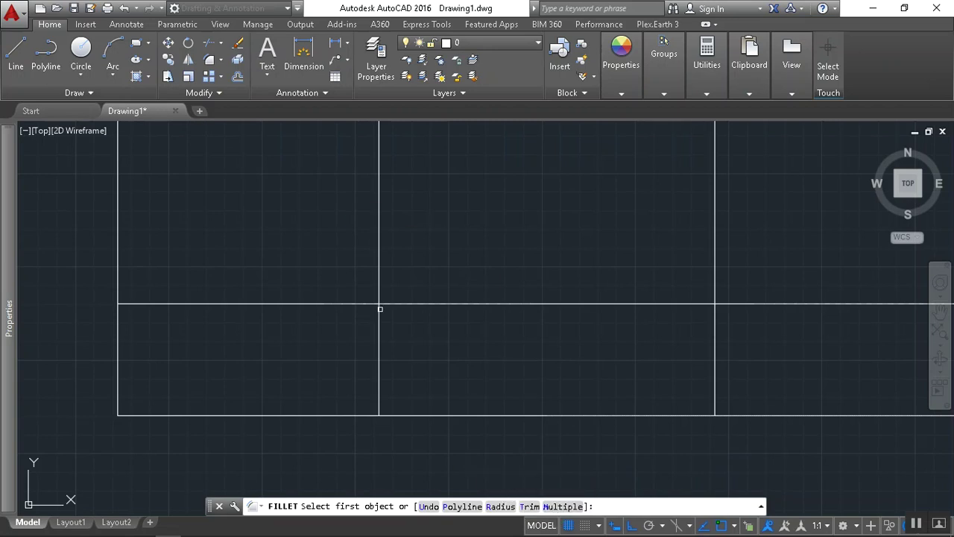
scroll(397, 334, "down", 3)
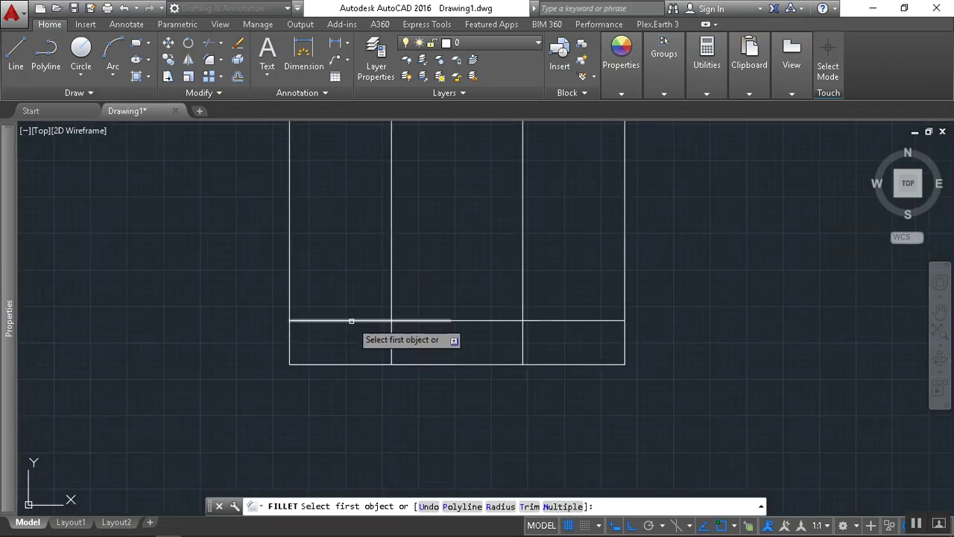
left_click(289, 291)
left_click(317, 319)
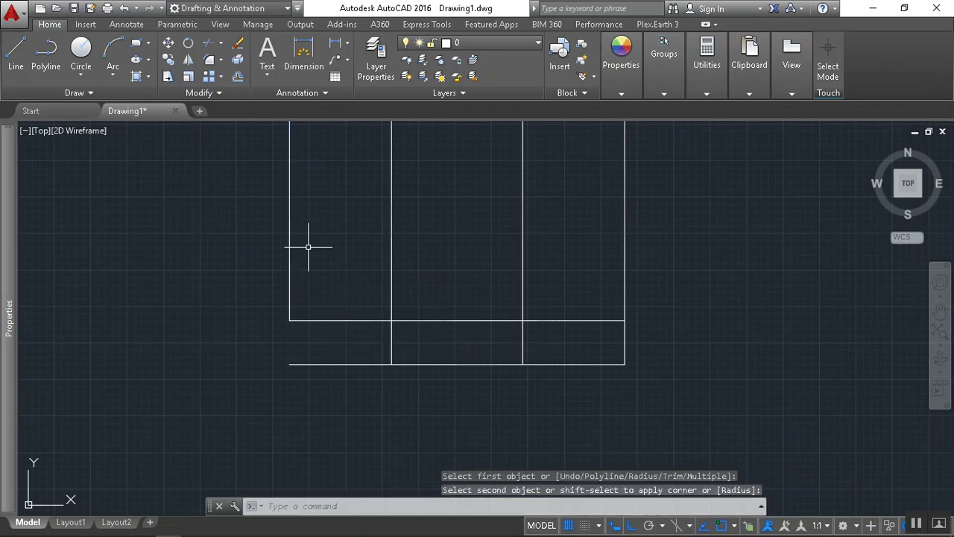
Using Fillet in Multiple mode, square the left porch line's corners with the left front wall piece and the bottom line
left_click(213, 77)
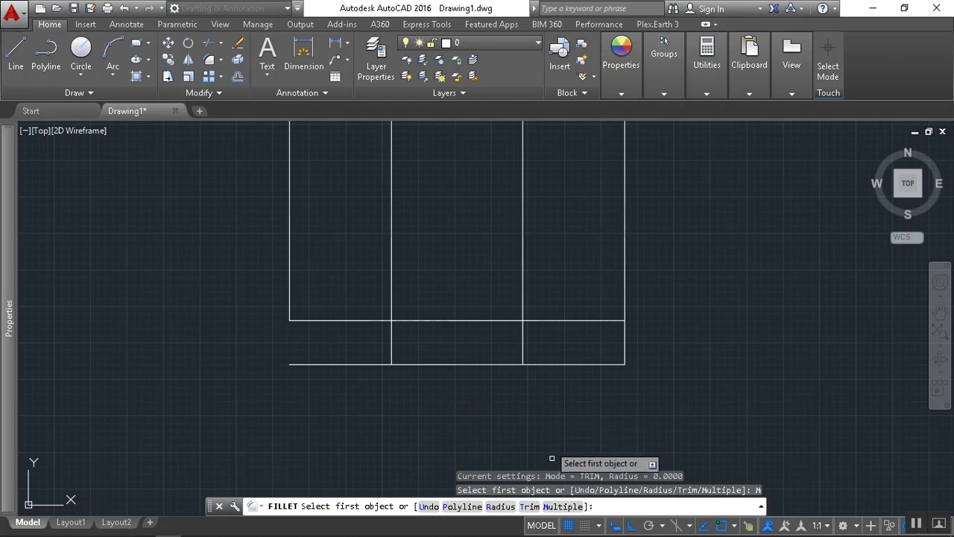
left_click(569, 508)
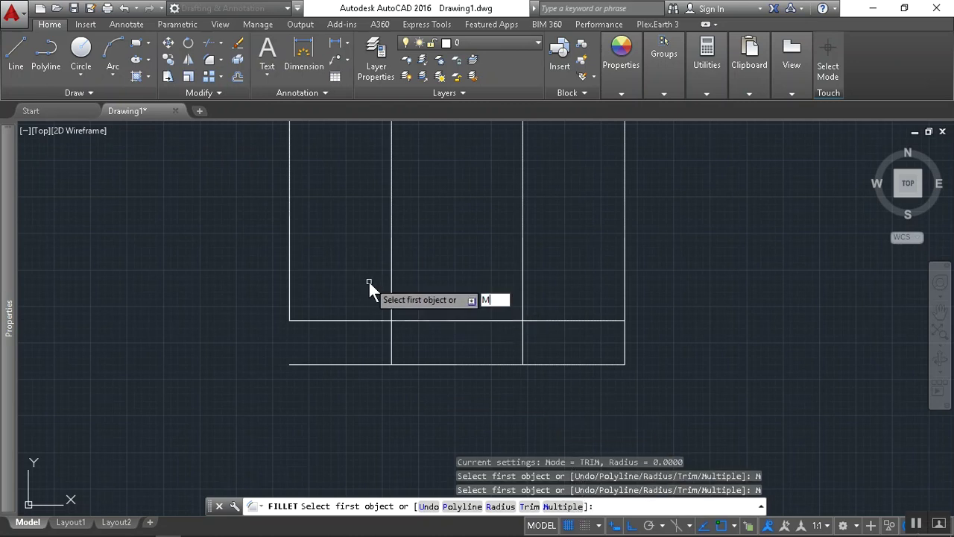
left_click(375, 321)
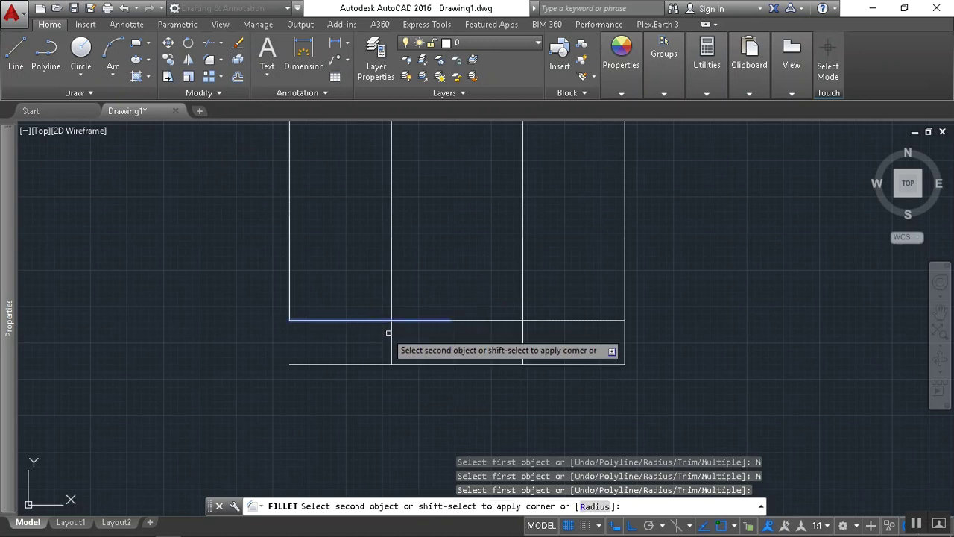
left_click(388, 336)
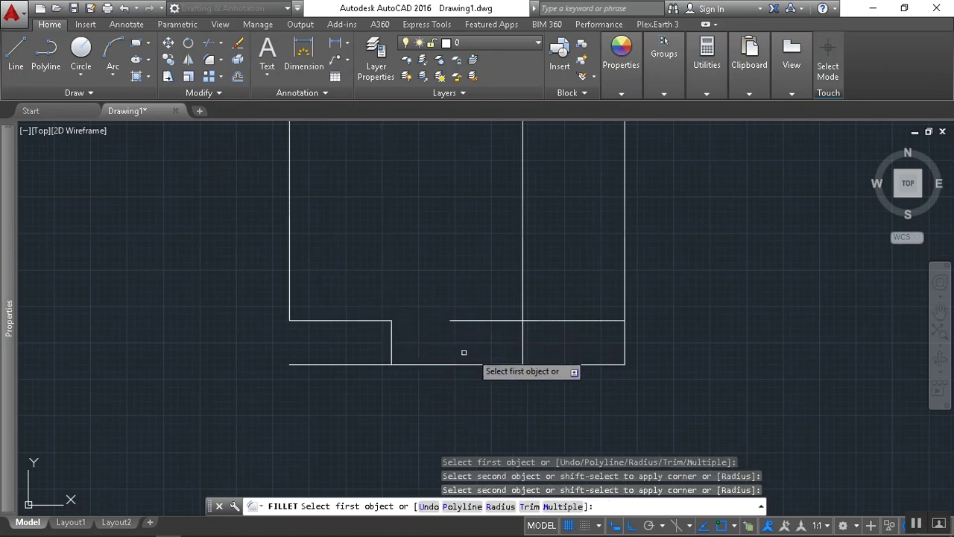
left_click(391, 350)
left_click(418, 364)
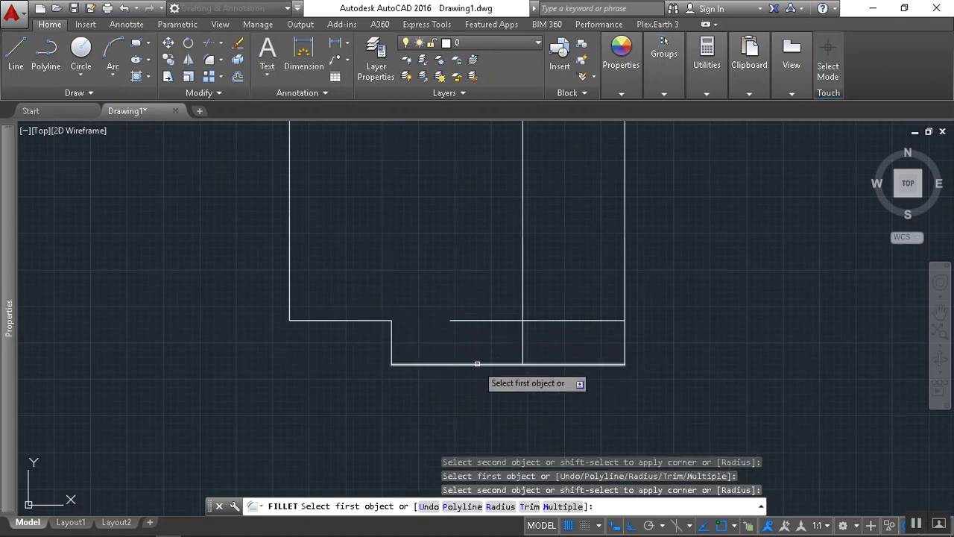
Fillet the right porch line to the bottom line and right front wall piece, and that piece to the outline's right side
left_click(481, 364)
left_click(520, 342)
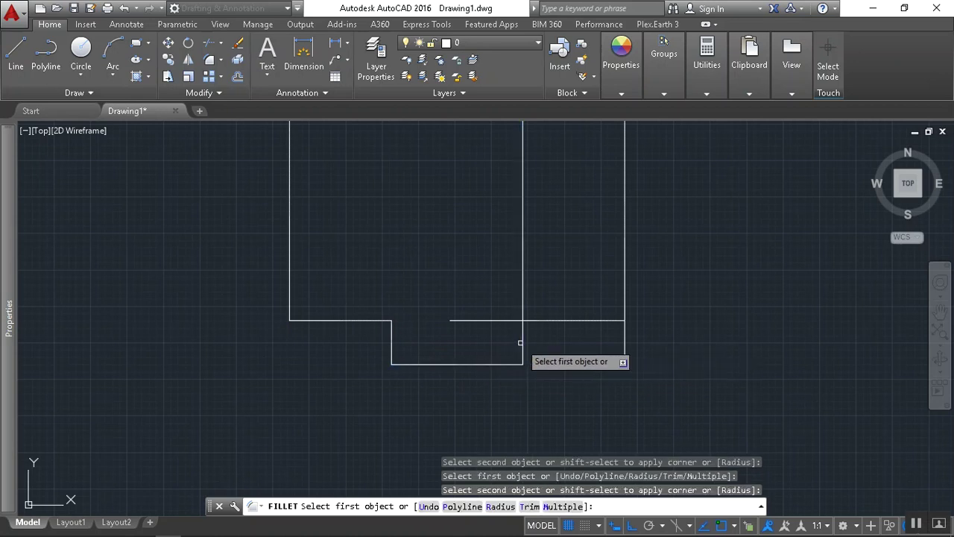
left_click(521, 341)
left_click(549, 321)
left_click(575, 320)
left_click(625, 296)
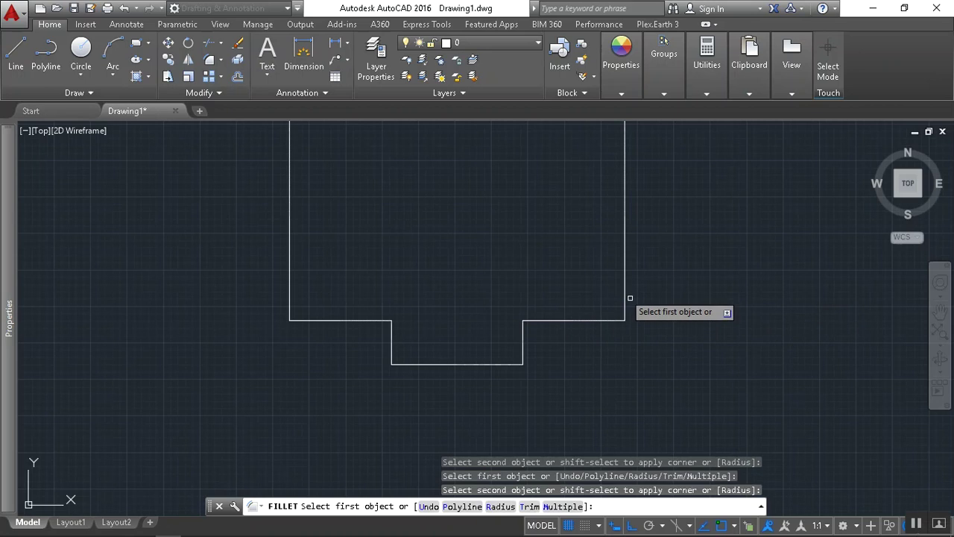
scroll(586, 362, "down", 9)
scroll(586, 363, "up", 8)
middle_click_drag(608, 350, 540, 223)
scroll(535, 291, "down", 5)
scroll(531, 295, "up", 3)
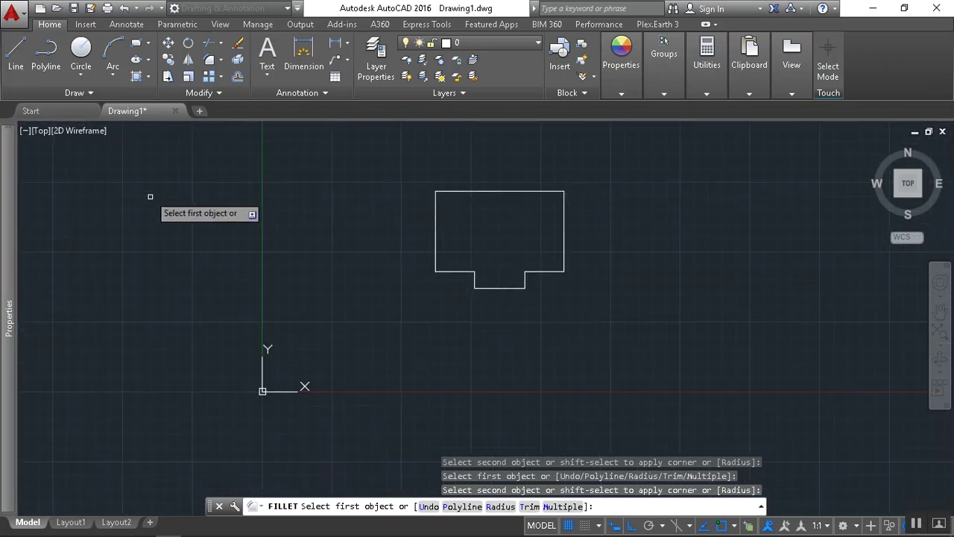
key("Escape")
key("Escape")
Move the entire house outline straight up, farther from the origin
left_click(390, 165)
left_click(620, 334)
left_click(168, 44)
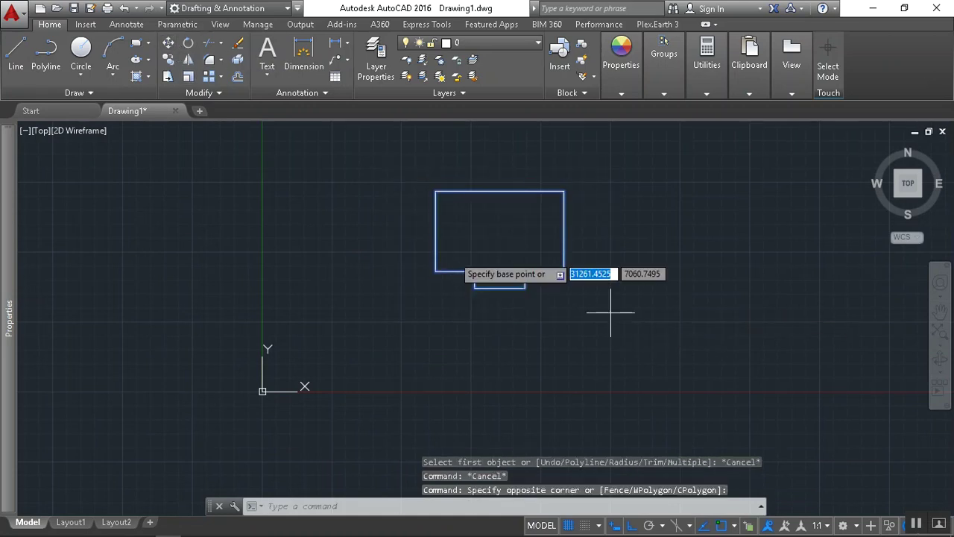
scroll(418, 287, "down", 2)
left_click(382, 302)
middle_click_drag(370, 194, 376, 389)
left_click(511, 241)
Put all lines of the house outline on the WALL layer
scroll(505, 202, "up", 6)
middle_click_drag(504, 202, 494, 291)
scroll(493, 263, "down", 4)
left_click(339, 177)
left_click(601, 319)
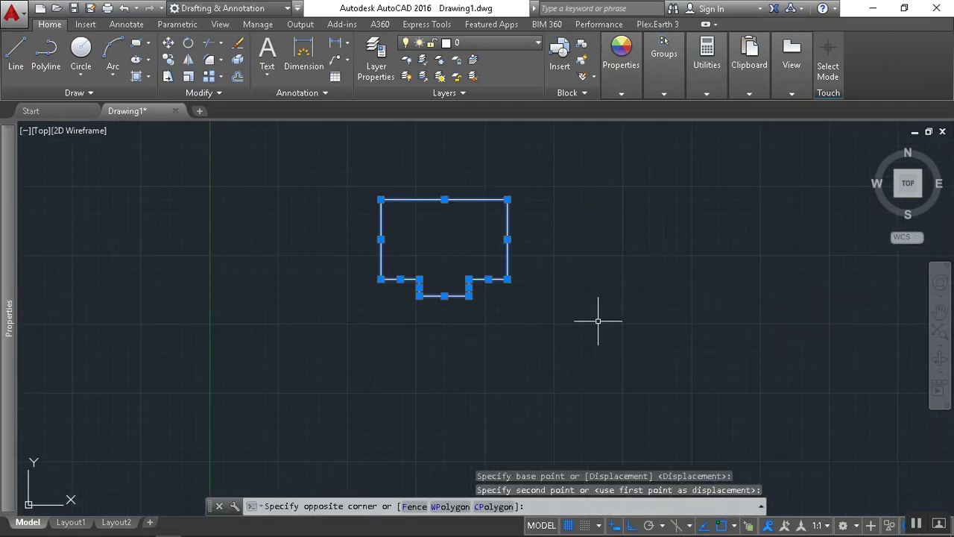
left_click(474, 43)
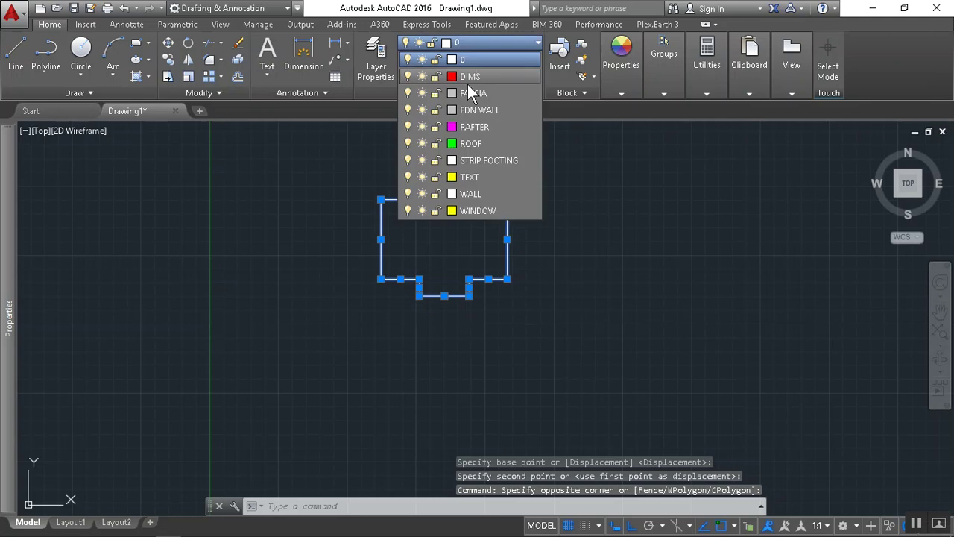
left_click(473, 193)
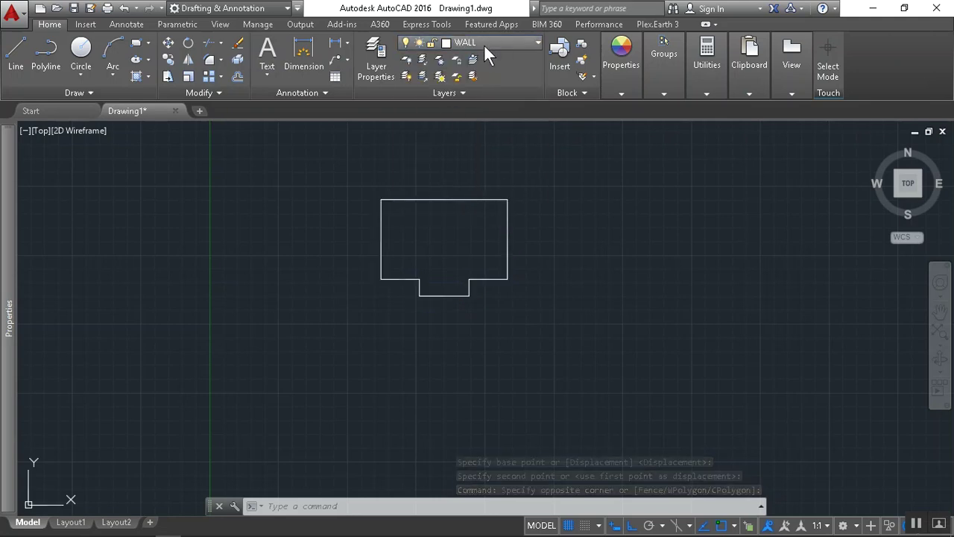
Deselect the outline and make WALL the current layer
left_click(610, 224)
key("Escape")
left_click(458, 44)
left_click(474, 194)
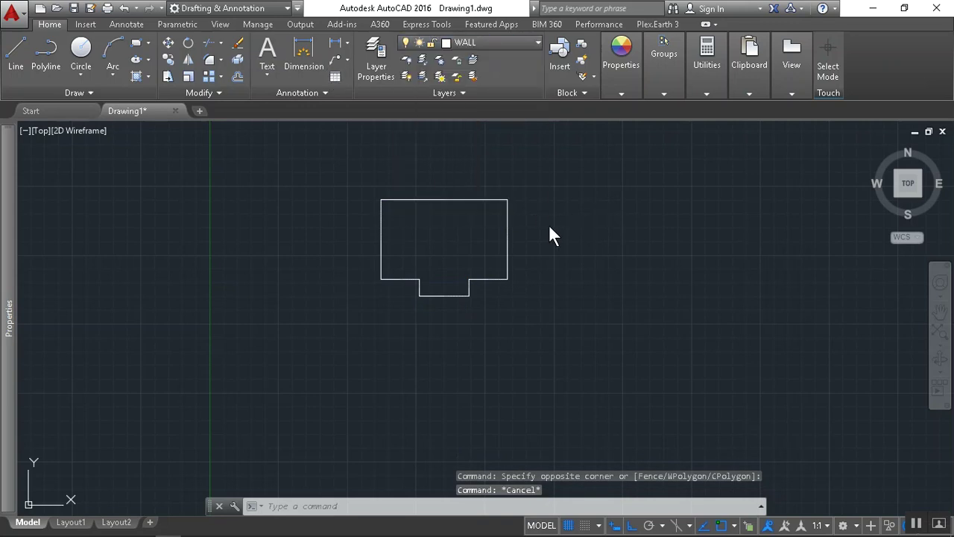
Offset the outline's top line, right side and right front wall piece 150 mm outward
left_click(238, 77)
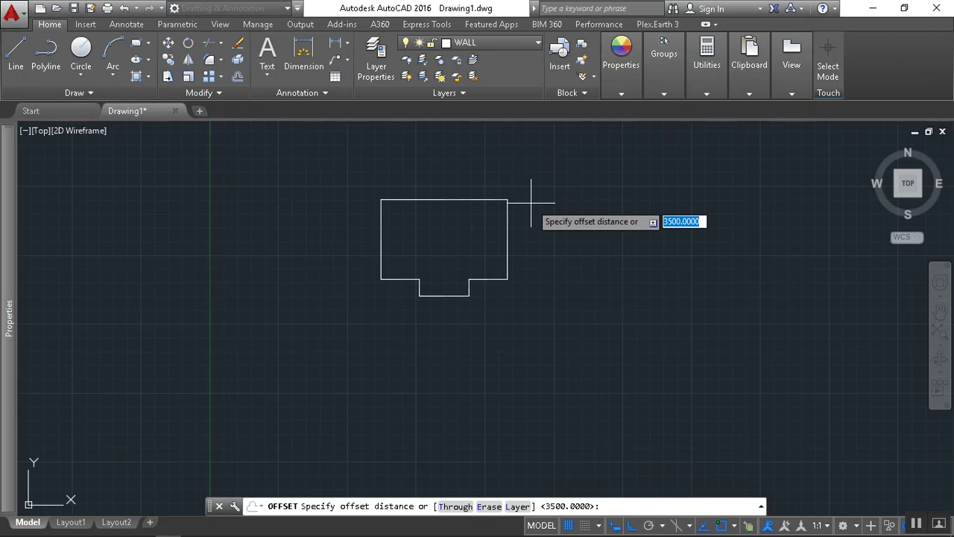
type("150")
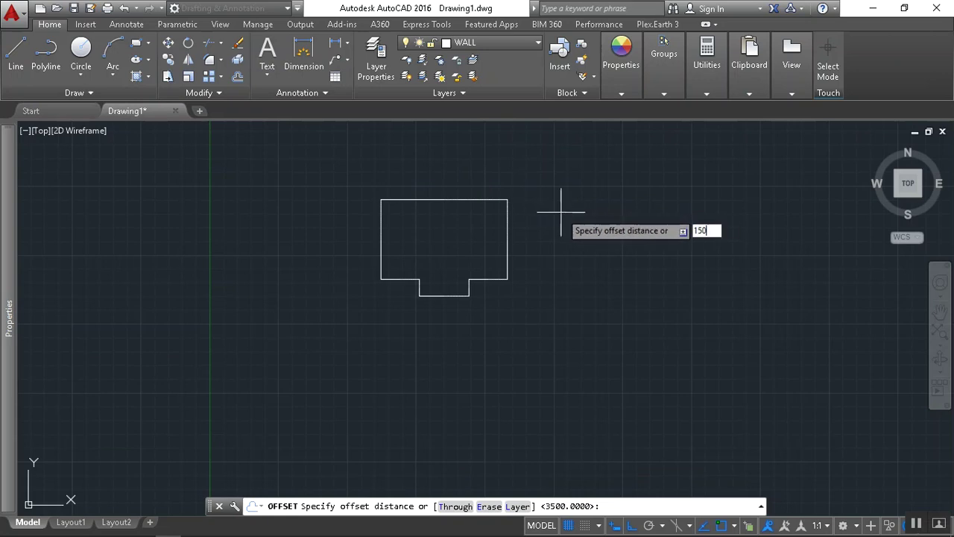
key("Return")
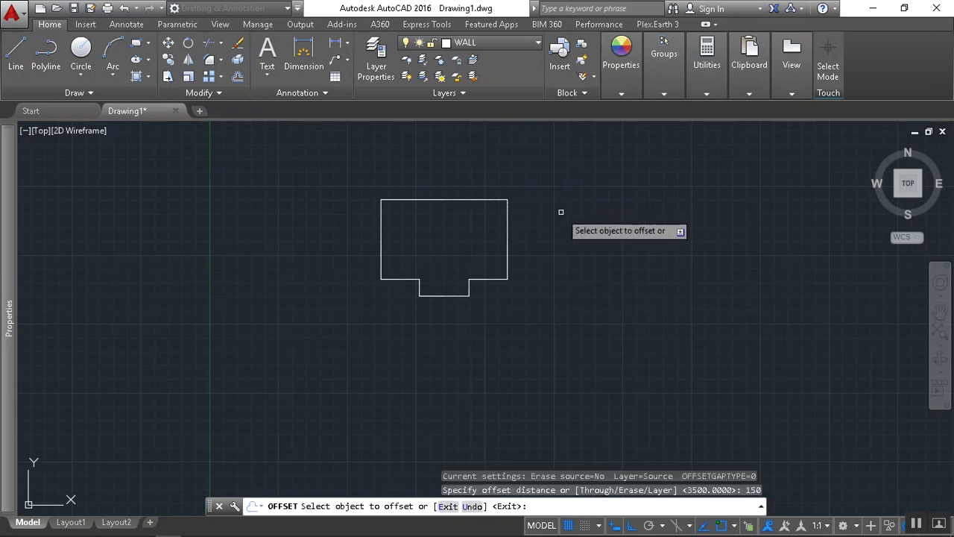
left_click(467, 200)
left_click(469, 173)
scroll(515, 233, "up", 4)
scroll(512, 227, "up", 2)
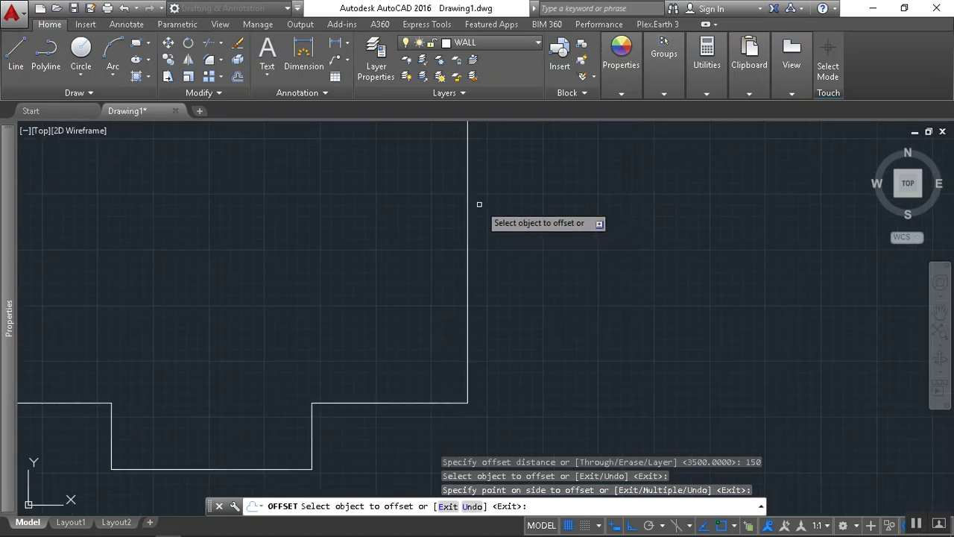
left_click(468, 213)
left_click(481, 298)
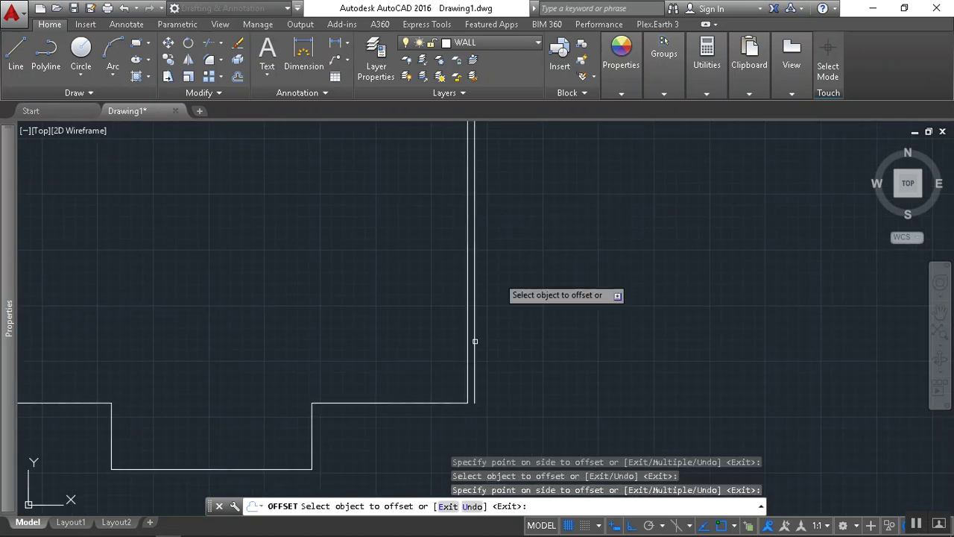
left_click(420, 403)
left_click(436, 444)
Offset the porch's right, bottom and left lines 150 mm outward
middle_click_drag(437, 444, 566, 336)
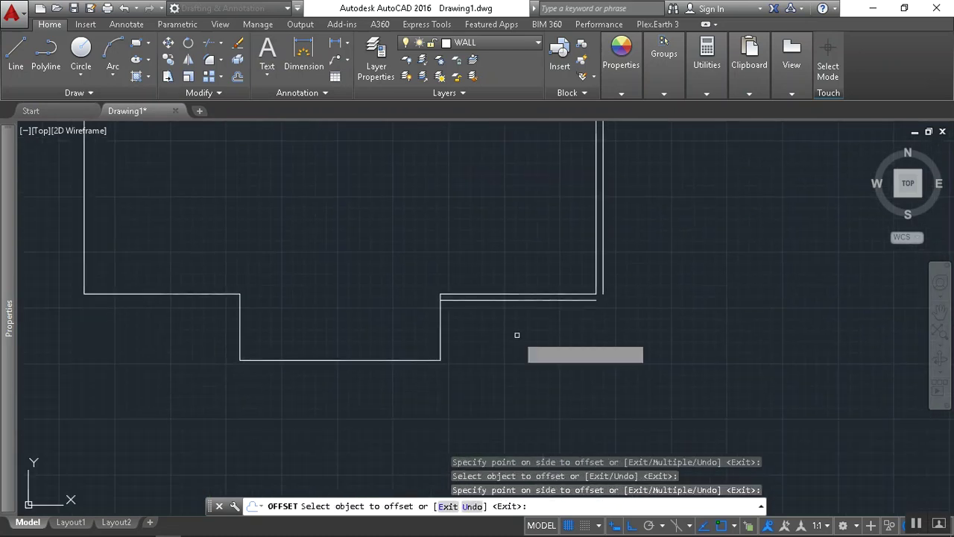
left_click(440, 316)
left_click(480, 329)
left_click(403, 359)
left_click(398, 400)
left_click(239, 339)
left_click(216, 333)
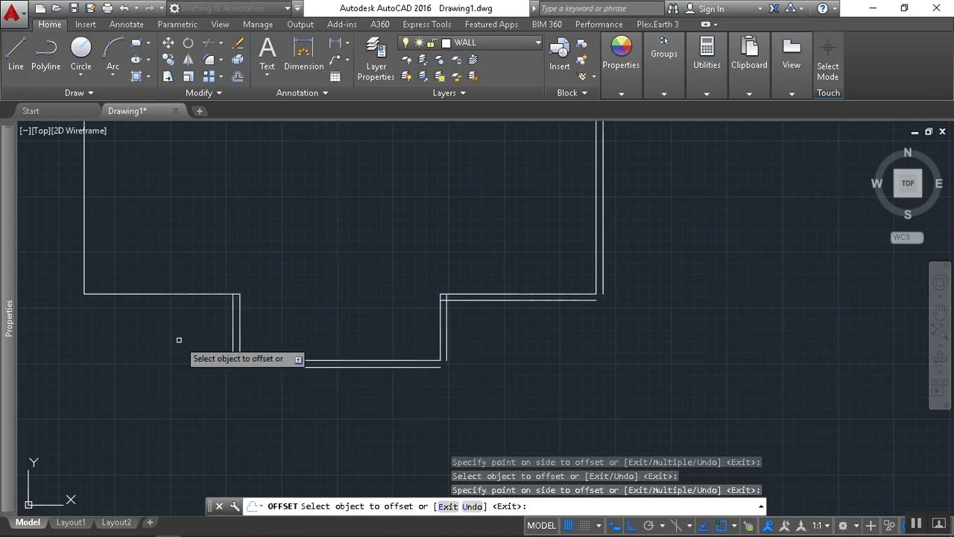
Offset the left front wall piece and the outline's left side 150 mm outward
left_click(208, 293)
left_click(206, 322)
middle_click_drag(206, 322, 455, 374)
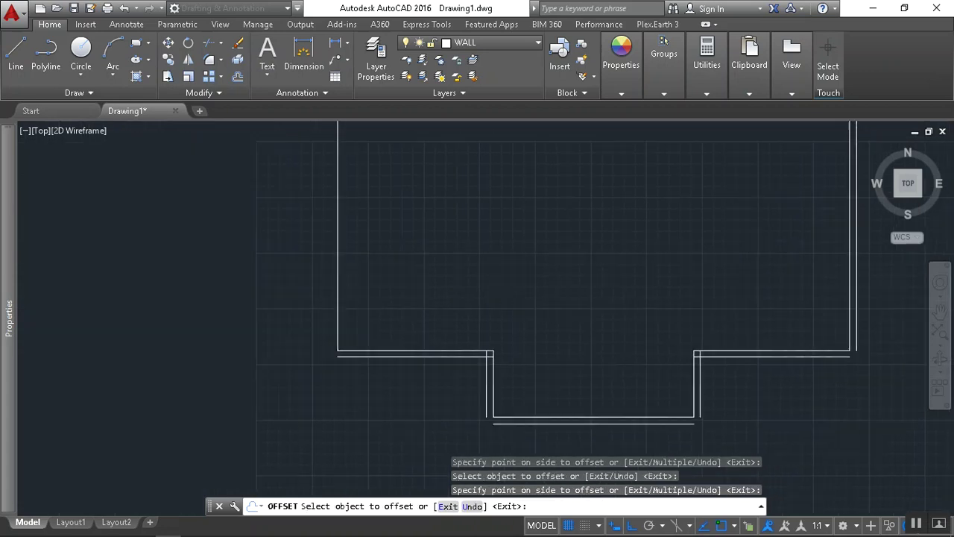
left_click(333, 281)
left_click(297, 283)
scroll(340, 371, "down", 4)
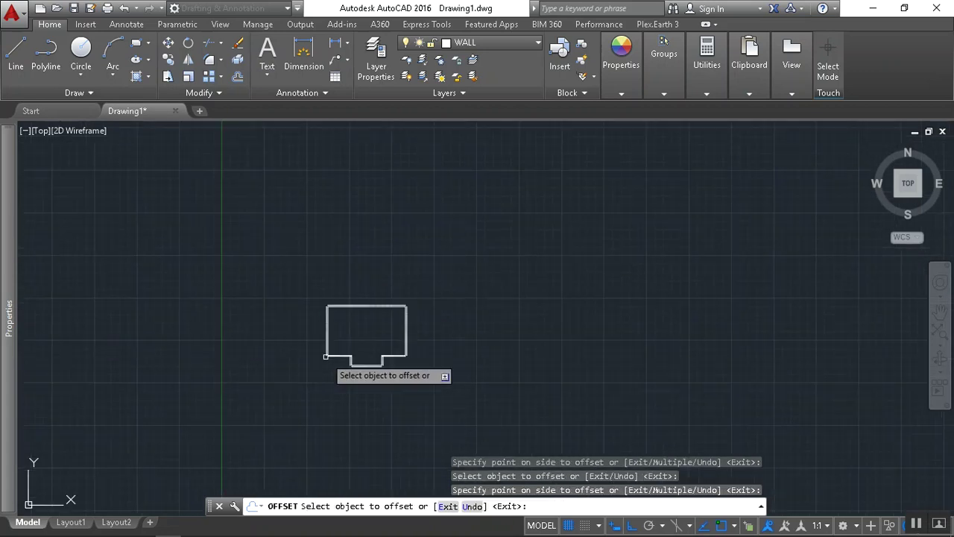
key("Escape")
key("Escape")
key("Escape")
Fillet the outer right wall line to the outer top line and the outer right front wall line, using the Multiple option
scroll(351, 341, "up", 2)
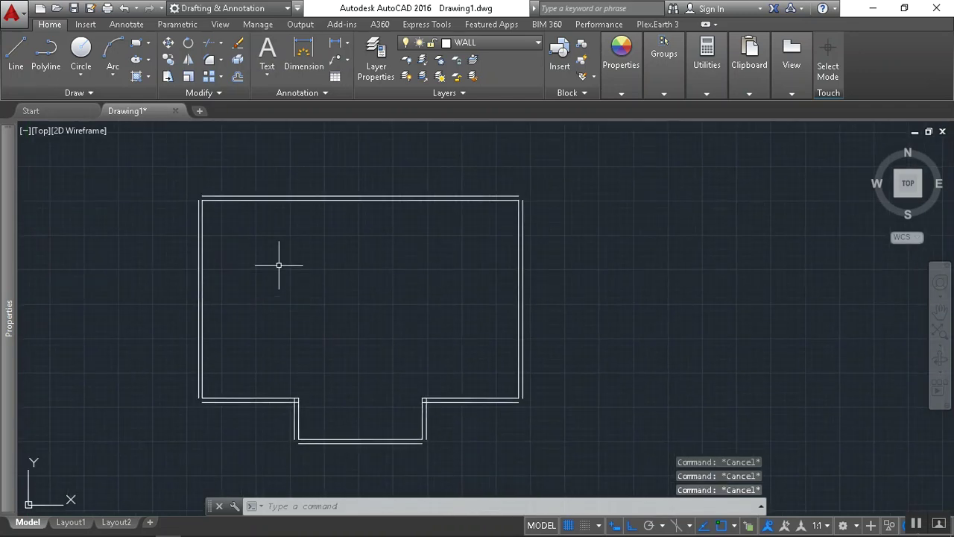
left_click(209, 59)
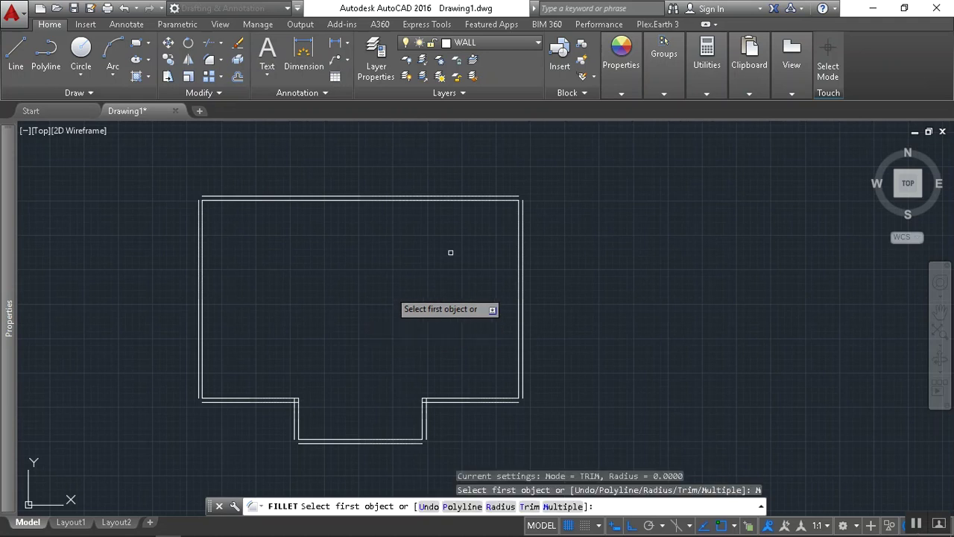
left_click(500, 197)
left_click(522, 211)
left_click(528, 384)
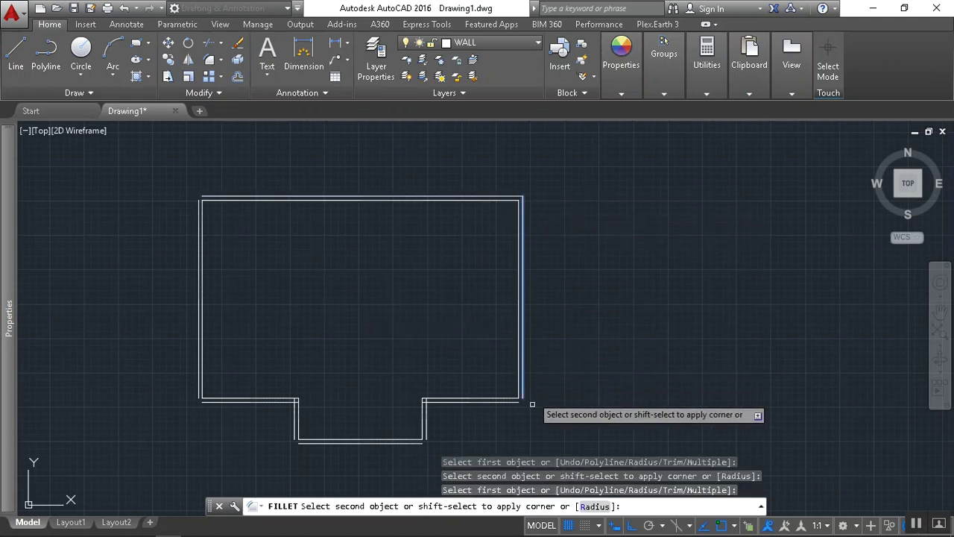
left_click(497, 403)
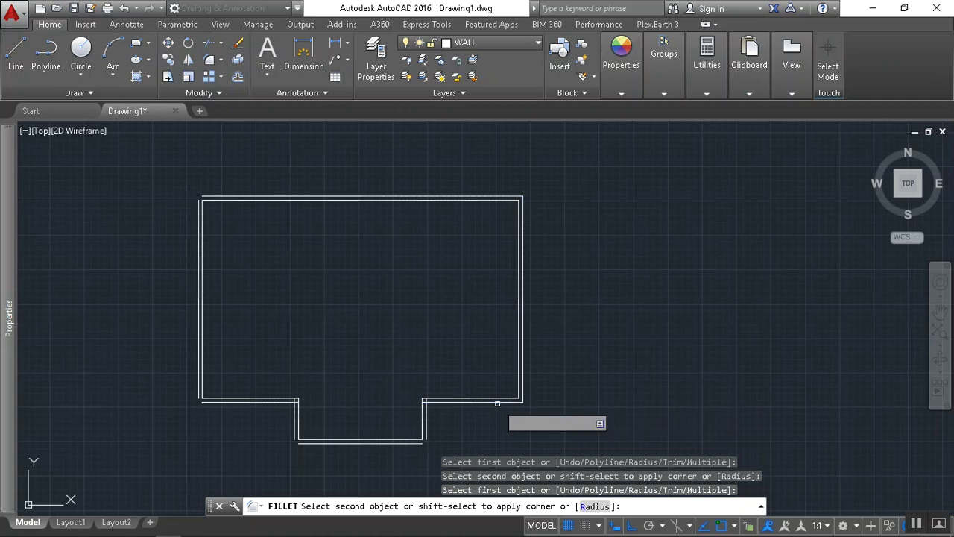
Fillet the outer right porch line to the right front wall line and porch bottom line, and that bottom line to the left porch line
left_click(451, 402)
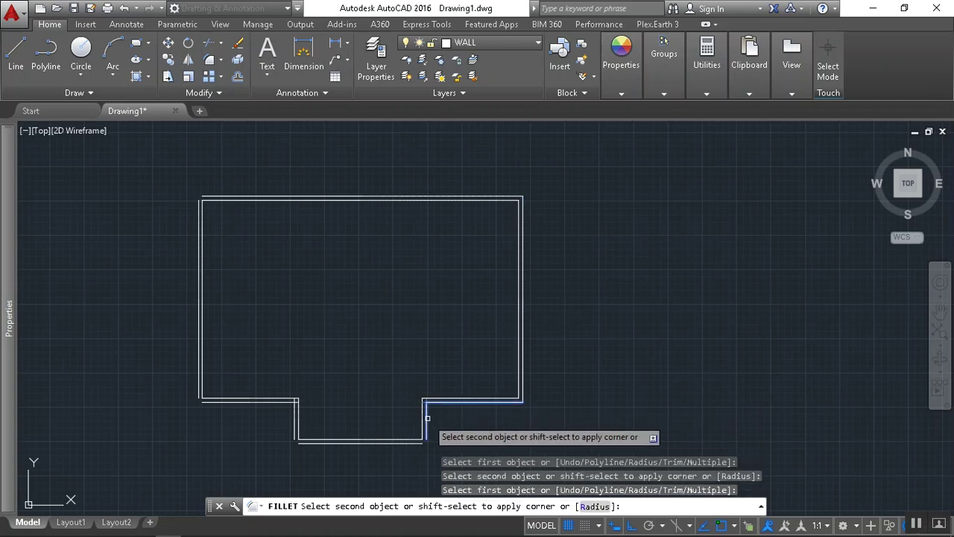
left_click(428, 419)
left_click(429, 422)
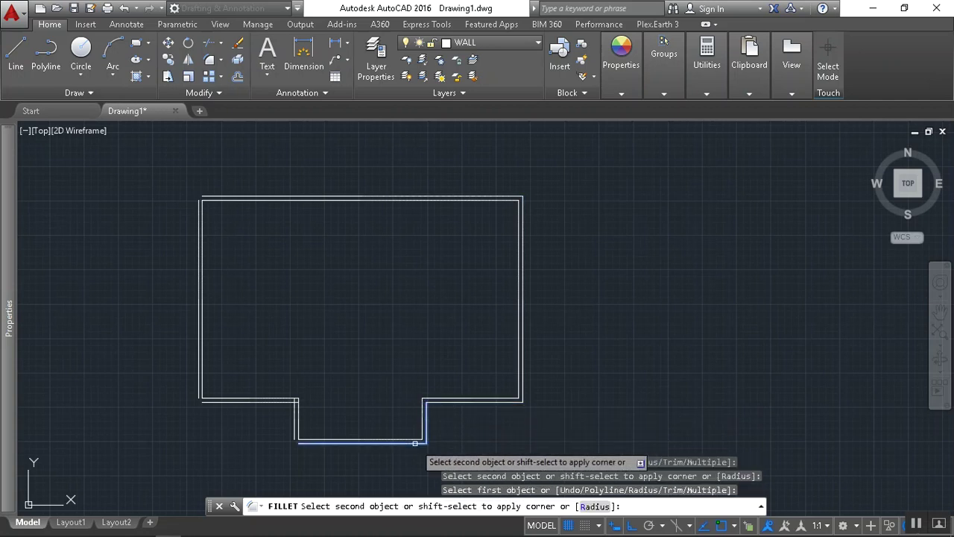
left_click(415, 443)
left_click(363, 443)
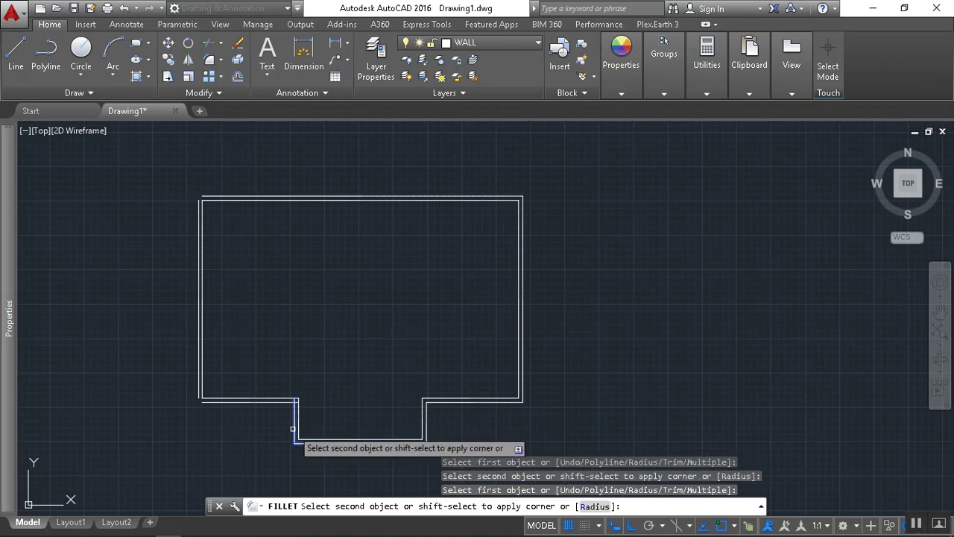
left_click(295, 426)
Fillet the remaining outer corners: left porch line to left front wall, left front wall to left side, and left side to top
left_click(280, 404)
left_click(262, 404)
left_click(240, 403)
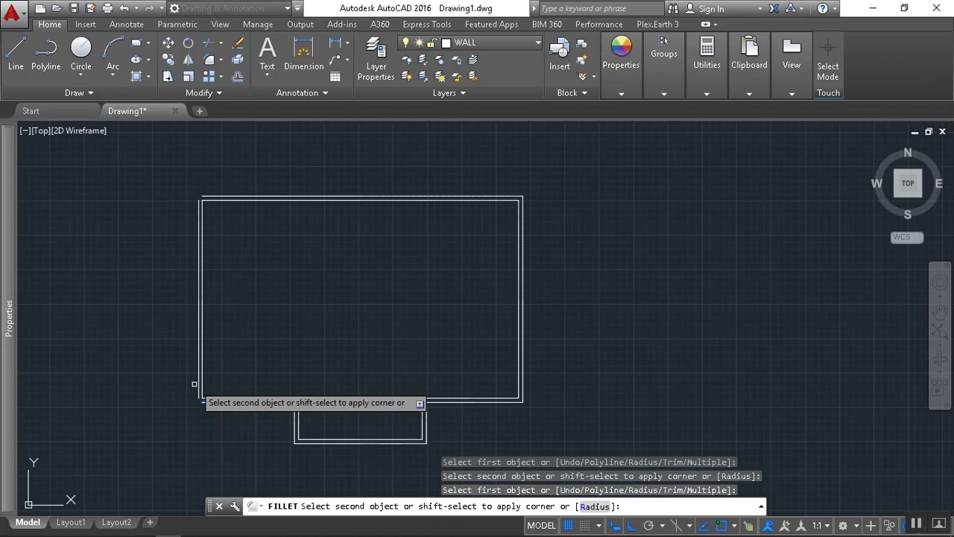
left_click(200, 358)
left_click(199, 202)
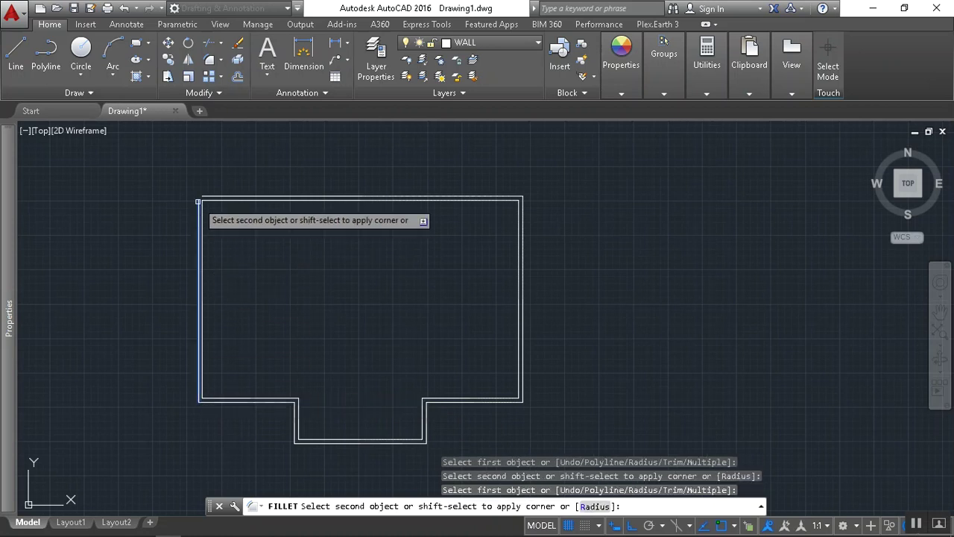
left_click(212, 198)
scroll(389, 246, "down", 5)
scroll(432, 279, "up", 4)
middle_click_drag(477, 253, 557, 295)
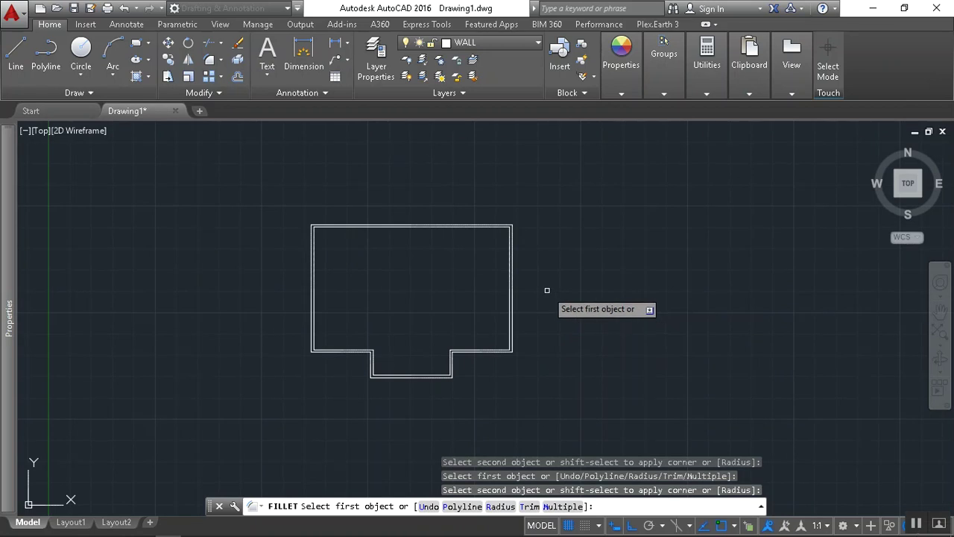
key("Escape")
key("Escape")
key("Escape")
Switch to Notepad and add the note THERE IS REALLY NO NEED FOR THE INTERNAL WALLS EXCEPT FOR THE FOUNDATION PLAN
key("alt+Tab")
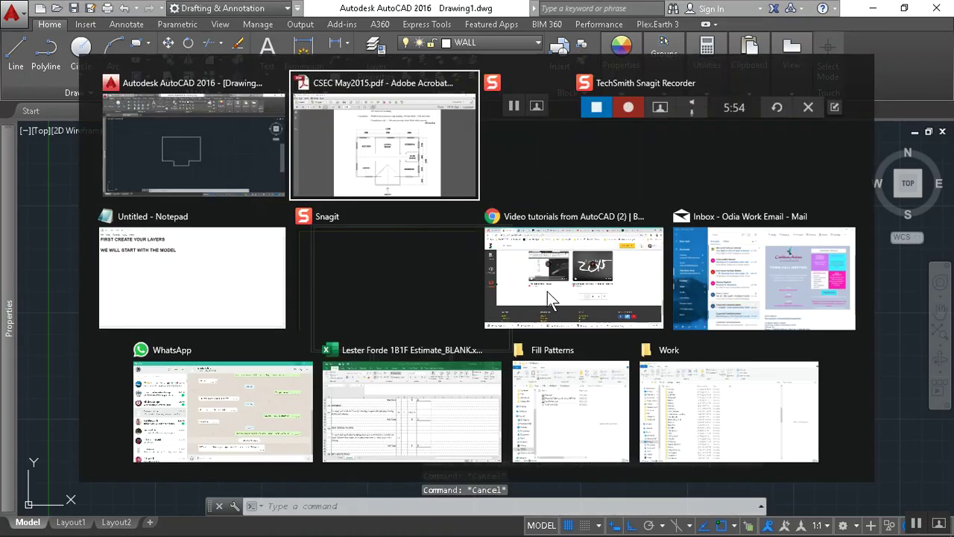
left_click(204, 280)
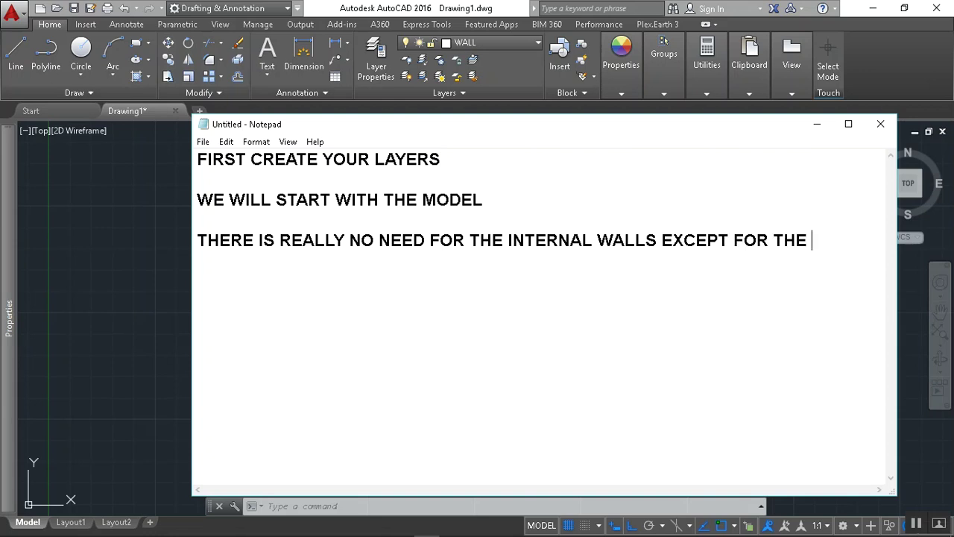
type("DAT")
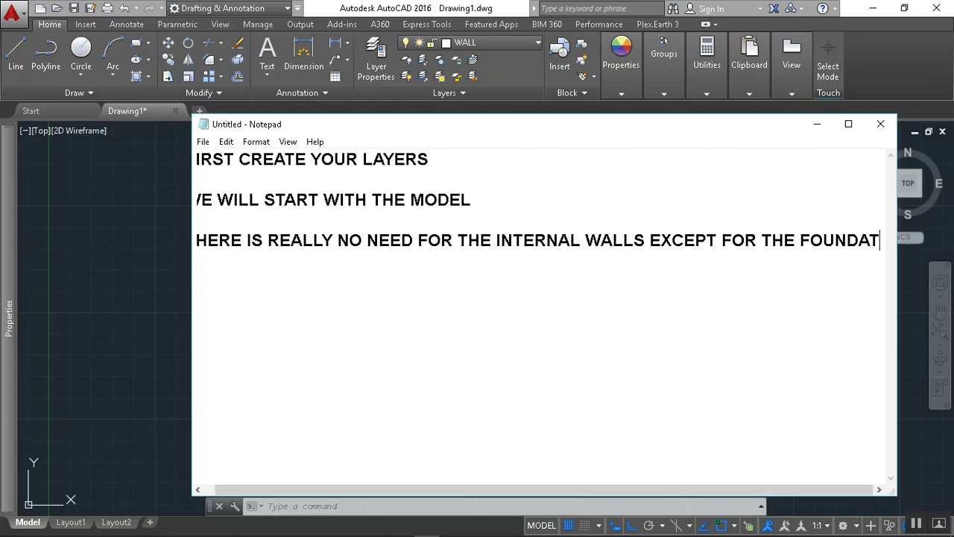
type("ION PLAN")
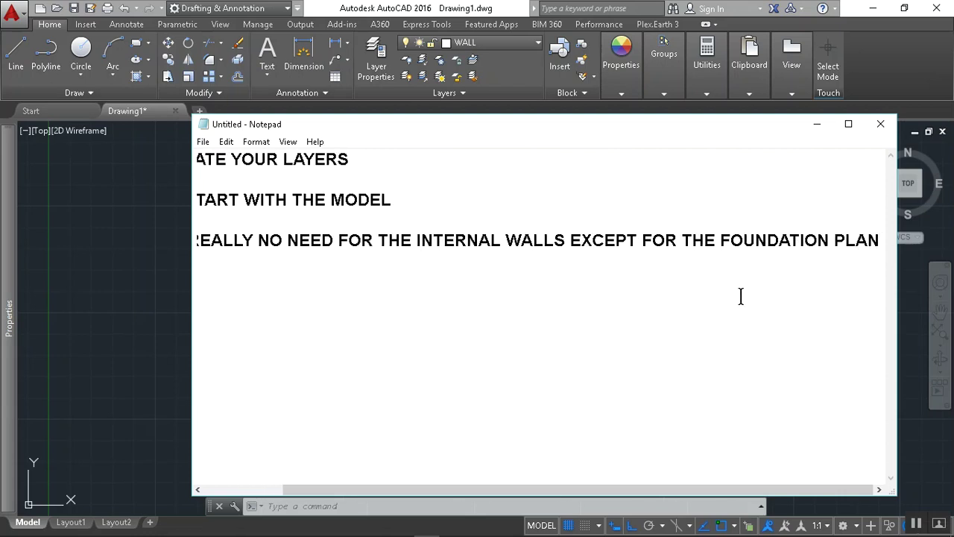
Delete all the note text in Notepad and minimize its window to return to the AutoCAD drawing
key("ctrl+a")
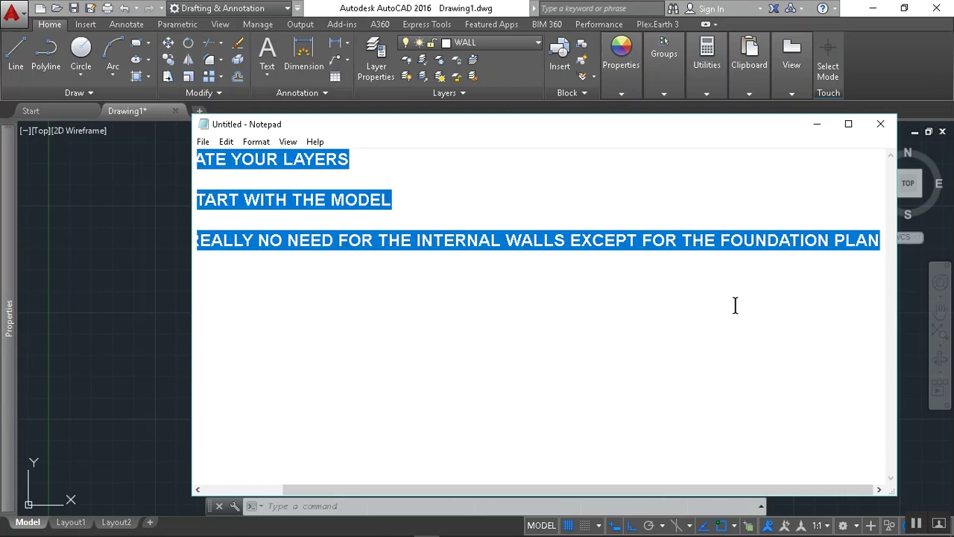
key("Delete")
left_click(814, 125)
scroll(552, 313, "down", 3)
scroll(477, 313, "up", 3)
scroll(522, 291, "up", 3)
middle_click_drag(594, 298, 462, 256)
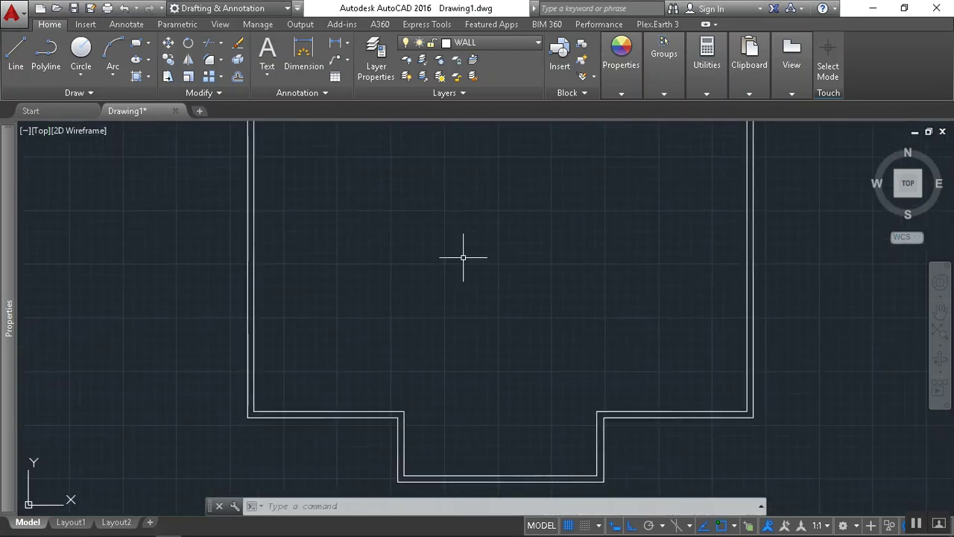
scroll(462, 256, "down", 2)
scroll(466, 265, "up", 4)
scroll(440, 328, "down", 2)
Using the CSEC May2015.pdf dimensions, draw a 2700 mm kitchen wall line straight down from the inner top line, 3500 mm from the inner top-left corner
key("alt+Tab")
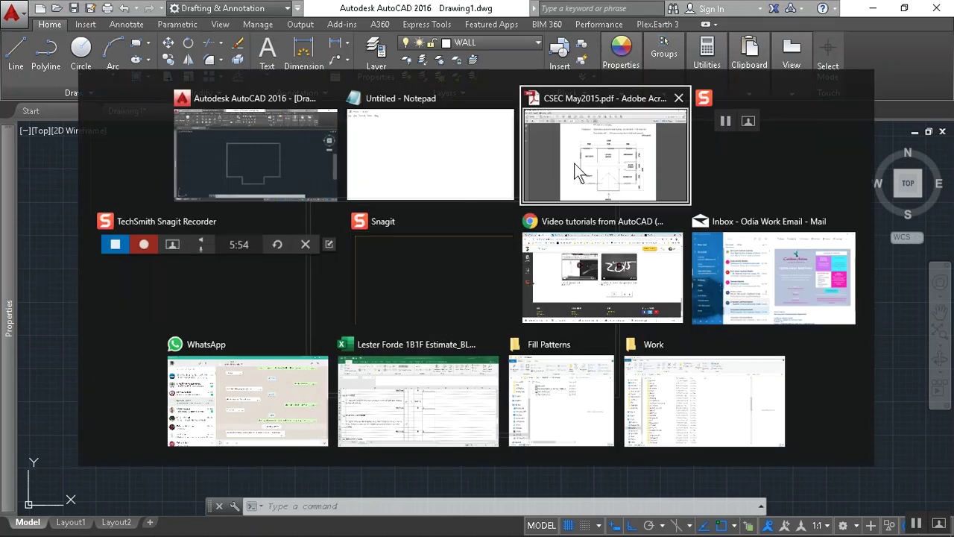
left_click(561, 192)
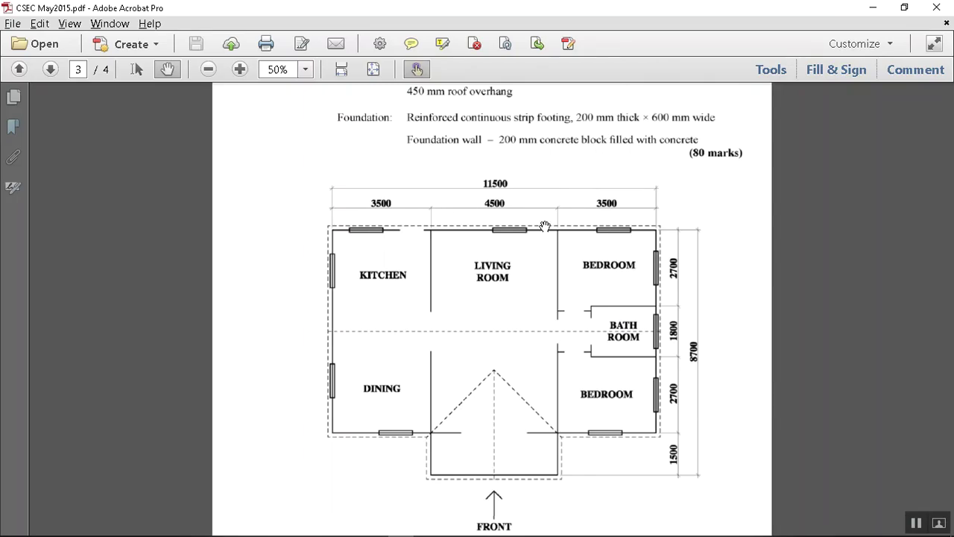
key("alt+Tab")
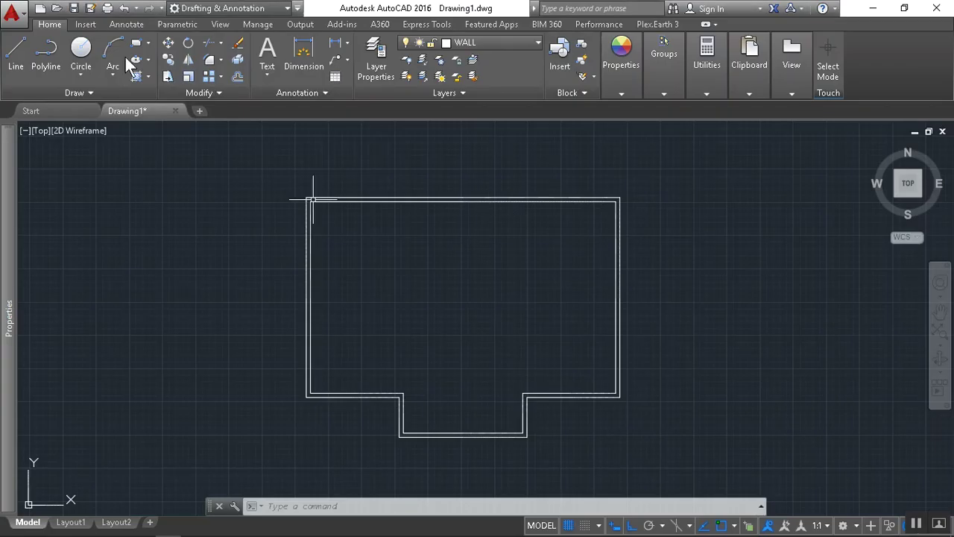
left_click(16, 56)
scroll(323, 211, "up", 2)
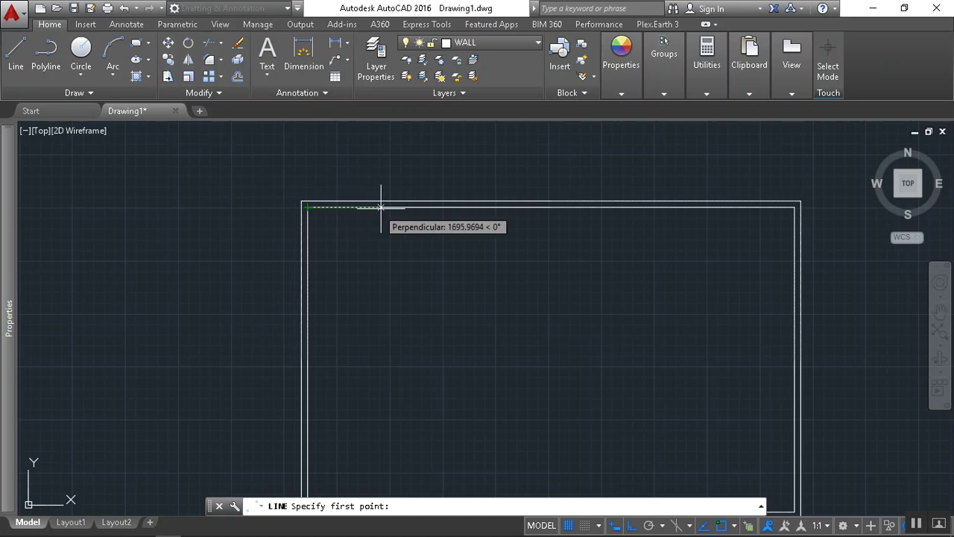
type("3500")
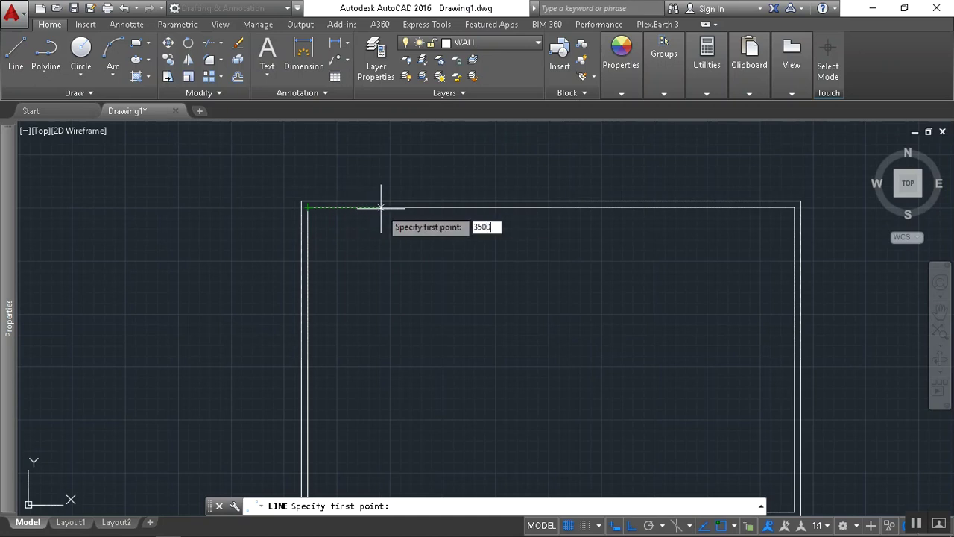
key("Return")
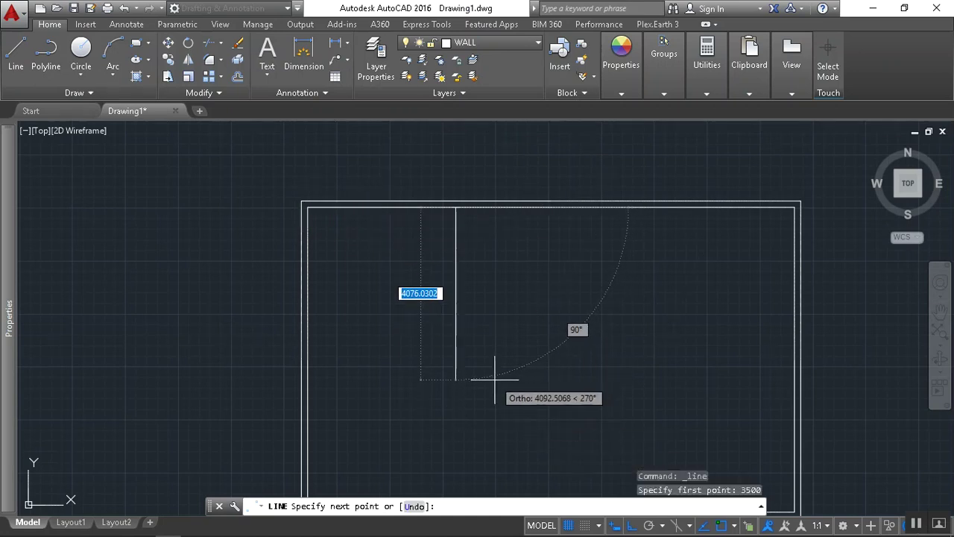
key("alt+Tab")
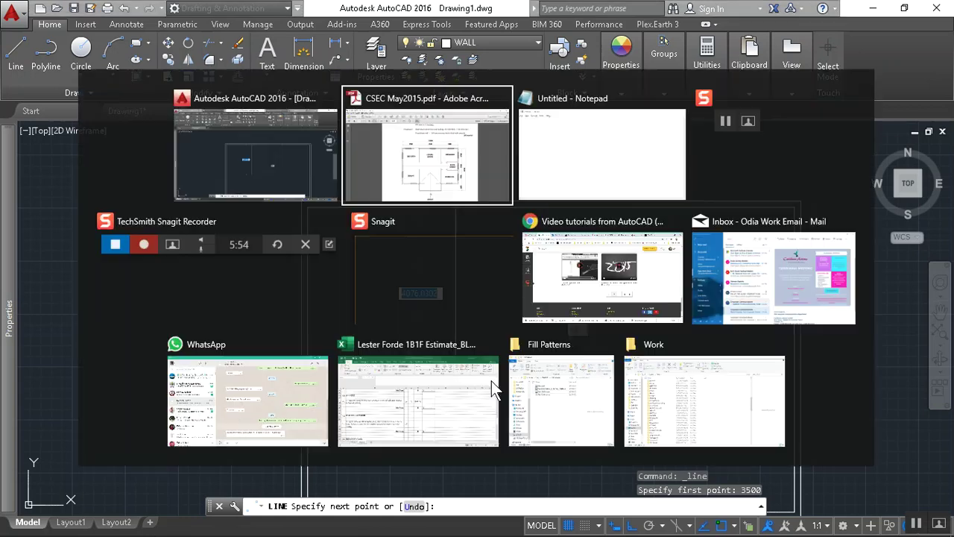
key("alt+Tab")
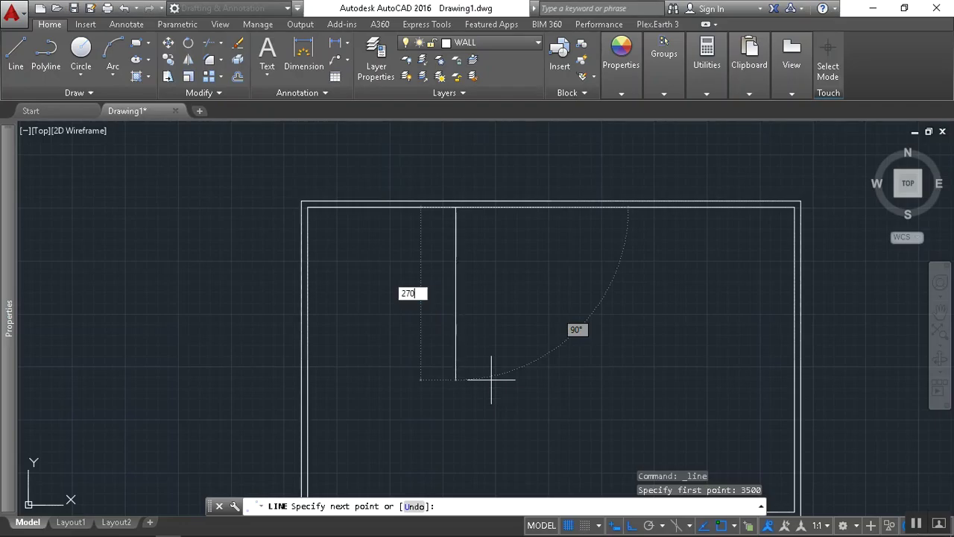
type("2700")
key("Return")
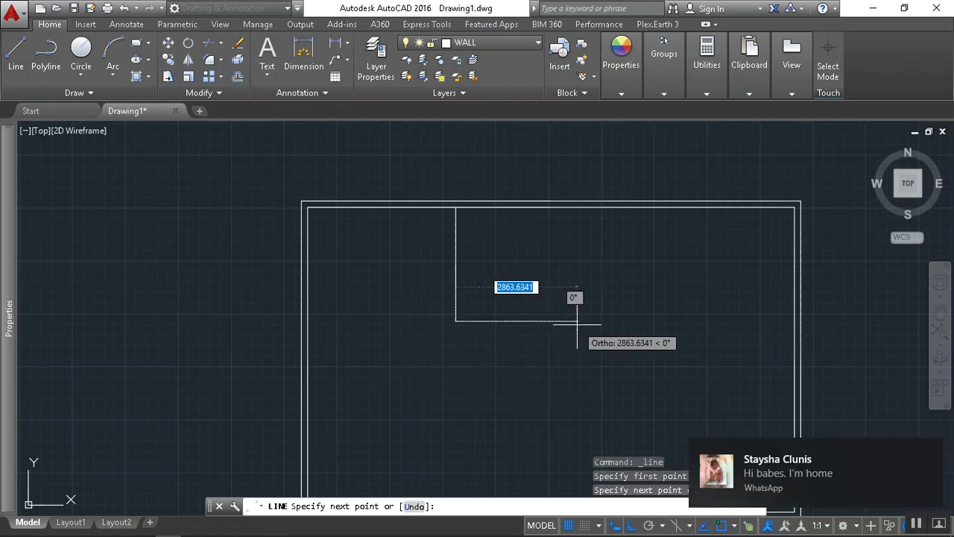
key("Escape")
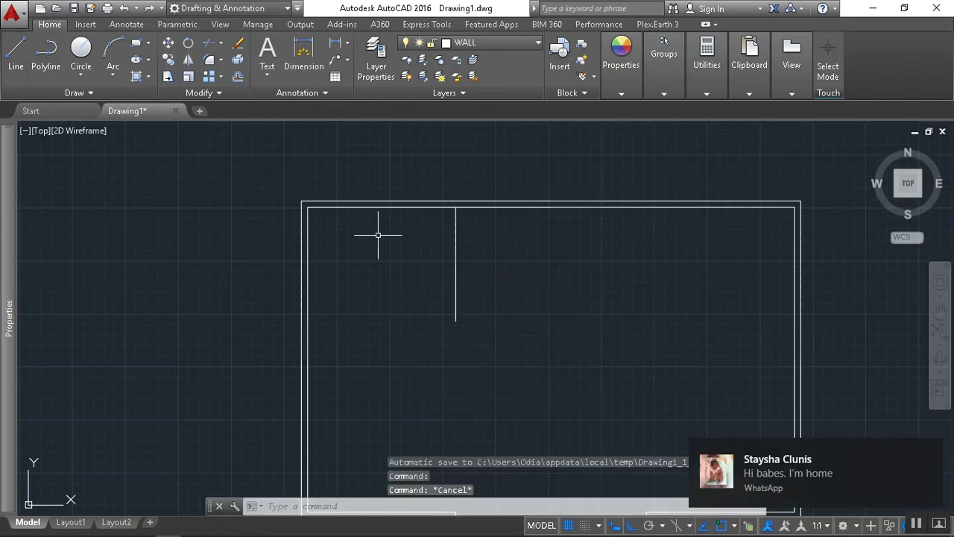
Copy the 2700 mm kitchen wall line 4500 mm to the right along the inner top wall
key("alt+Tab")
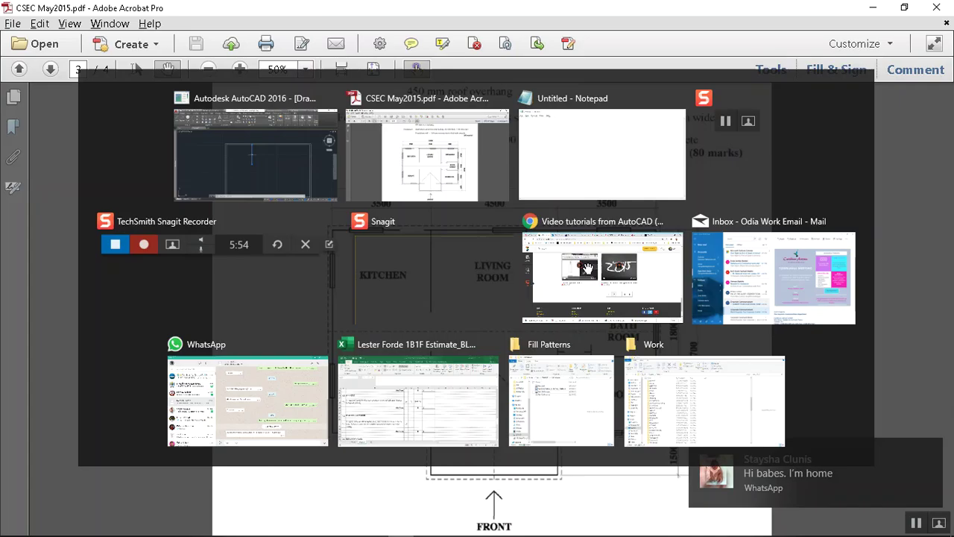
key("alt+Tab")
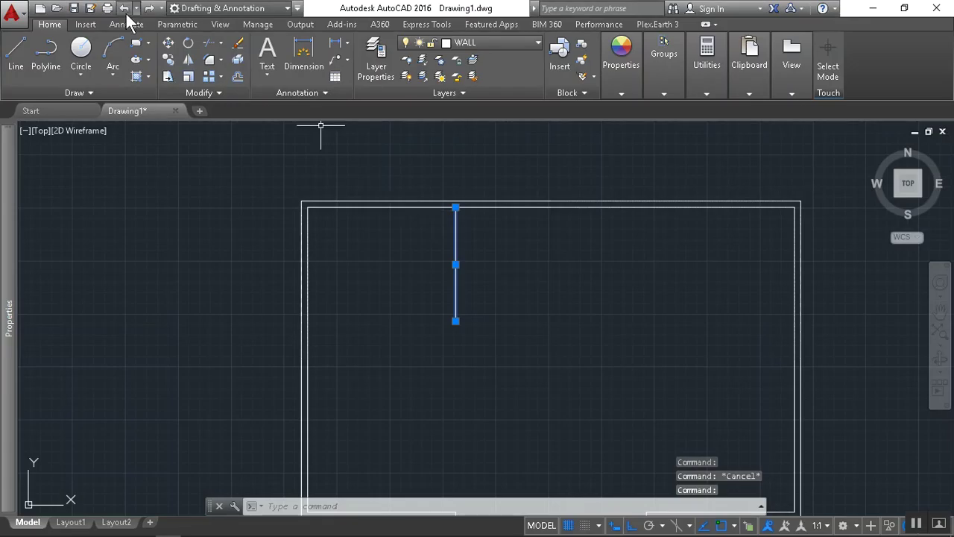
type("co")
key("Return")
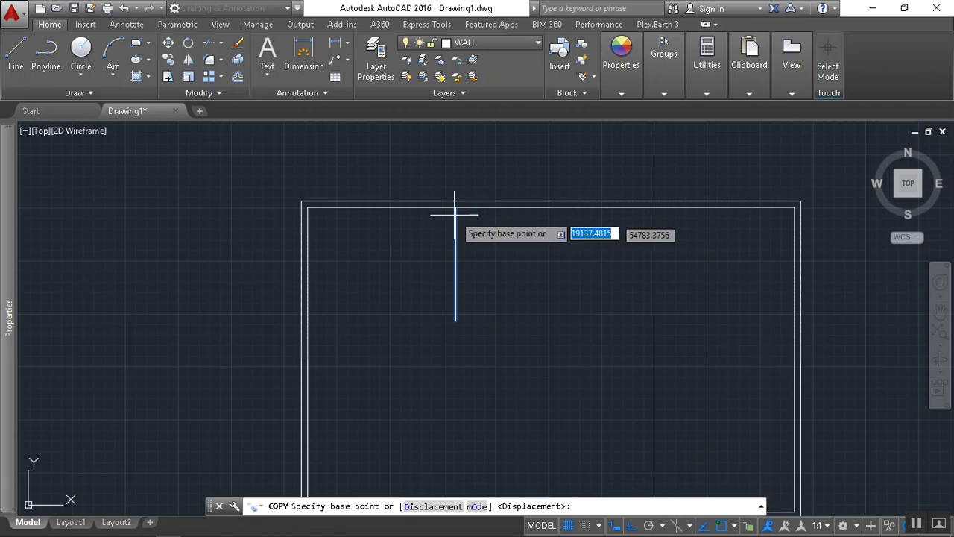
left_click(504, 207)
type("4500")
key("Return")
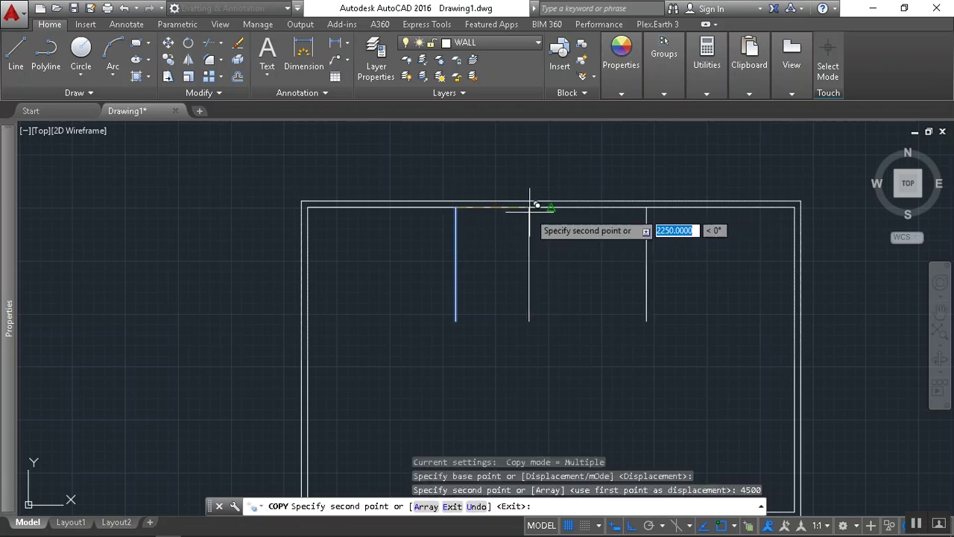
right_click(587, 249)
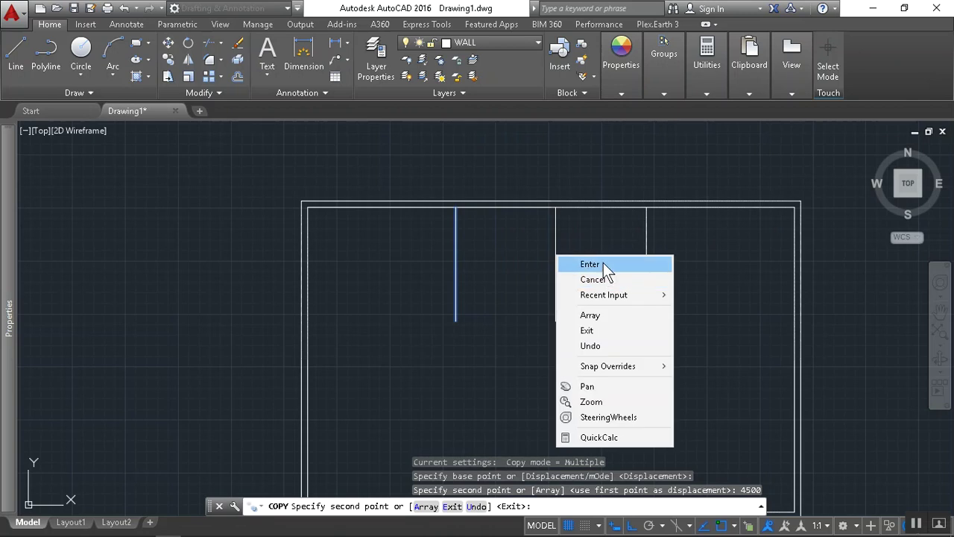
left_click(601, 264)
Following the CSEC May2015.pdf plan, draw the upper bathroom wall line leftward from the inner right wall, level with the partitions' lower ends
scroll(689, 267, "down", 3)
scroll(608, 270, "up", 3)
key("alt+Tab")
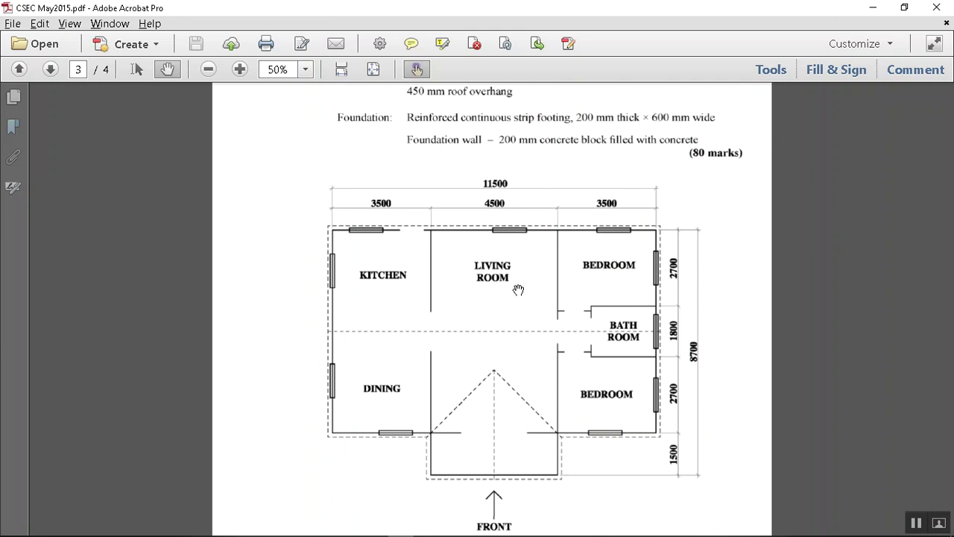
key("alt+Tab")
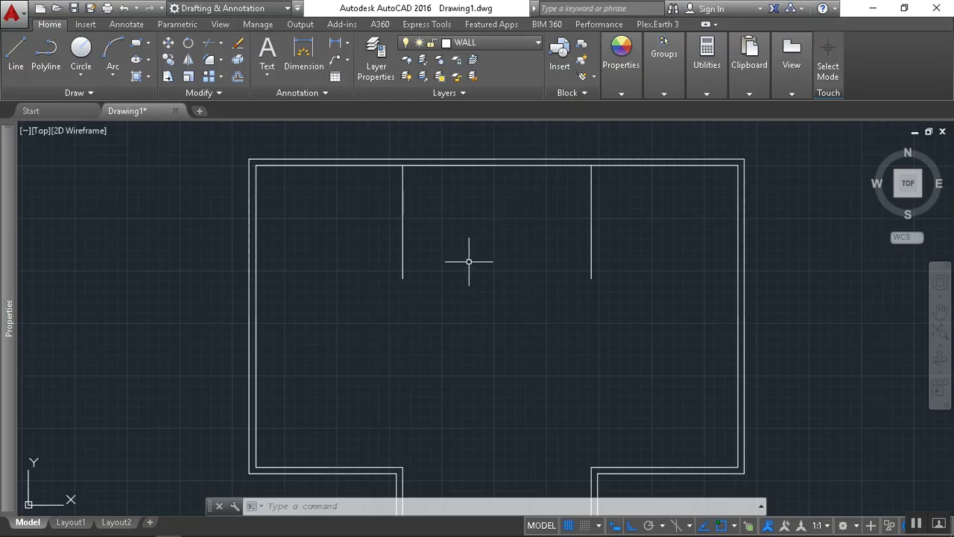
key("alt+Tab")
key("alt+Tab")
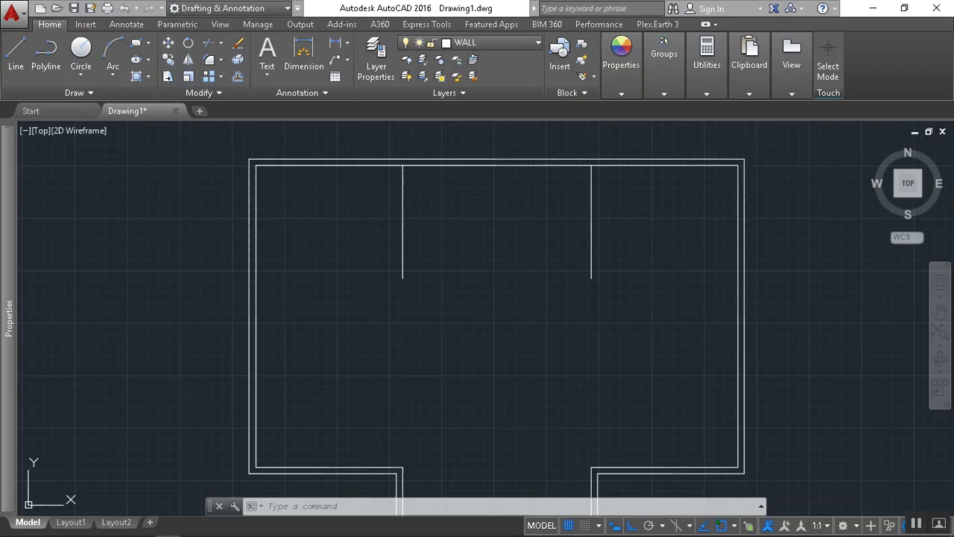
left_click(669, 270)
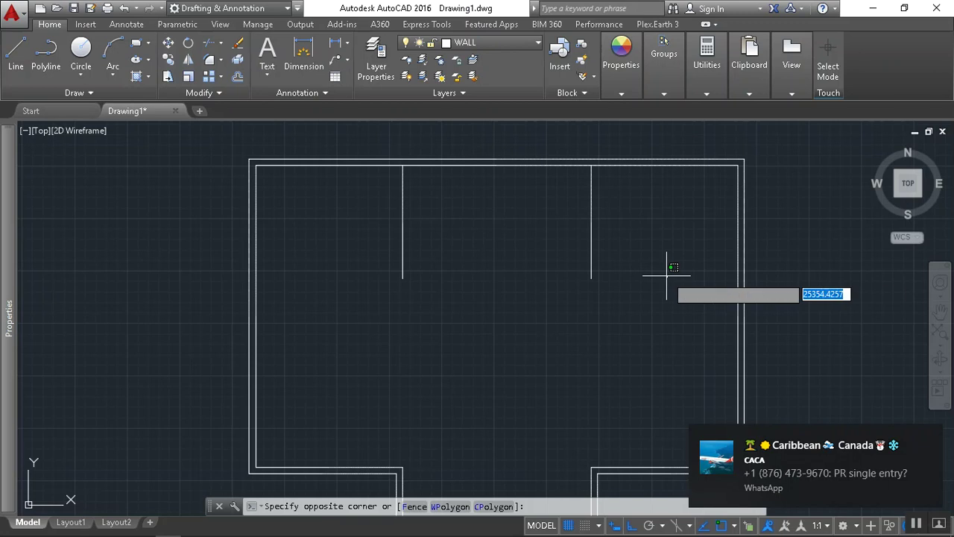
type("l")
key("Return")
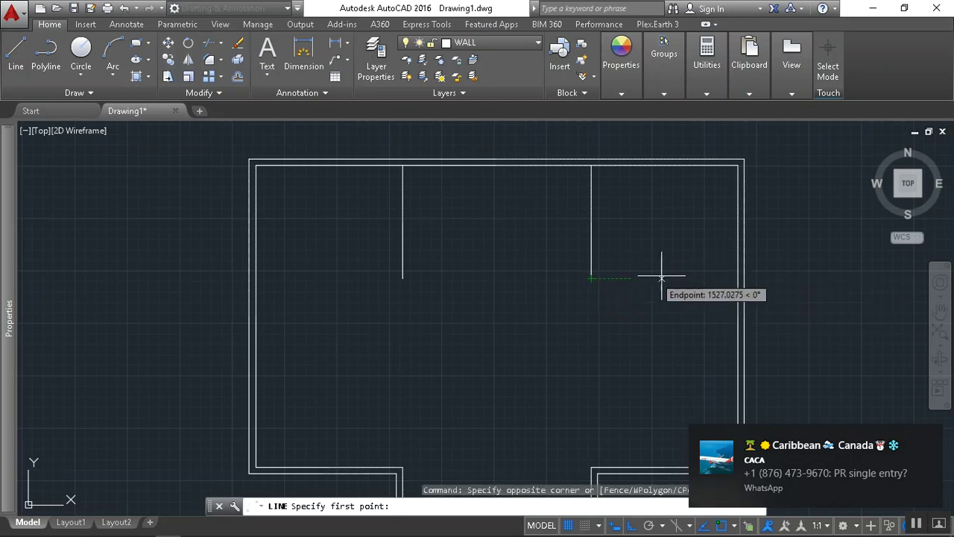
left_click(736, 277)
left_click(630, 282)
key("Escape")
key("Escape")
key("Escape")
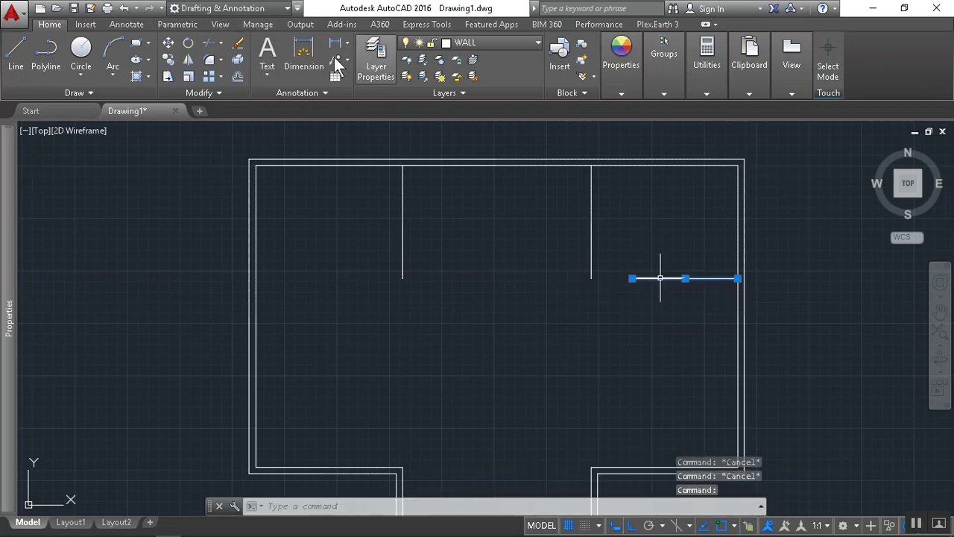
Copy the upper bathroom wall line 1800 mm straight down to form the lower bathroom wall line
left_click(484, 242)
type("180")
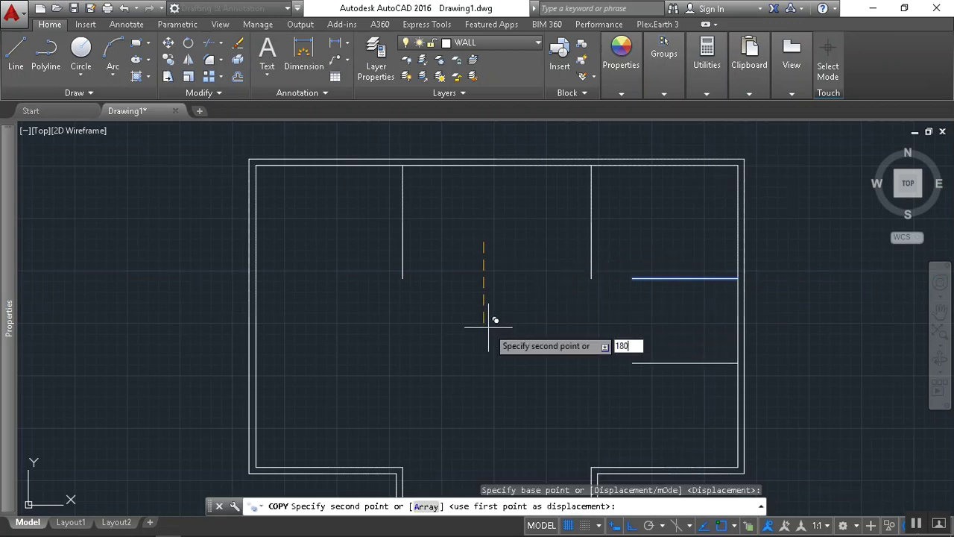
type("0")
key("Return")
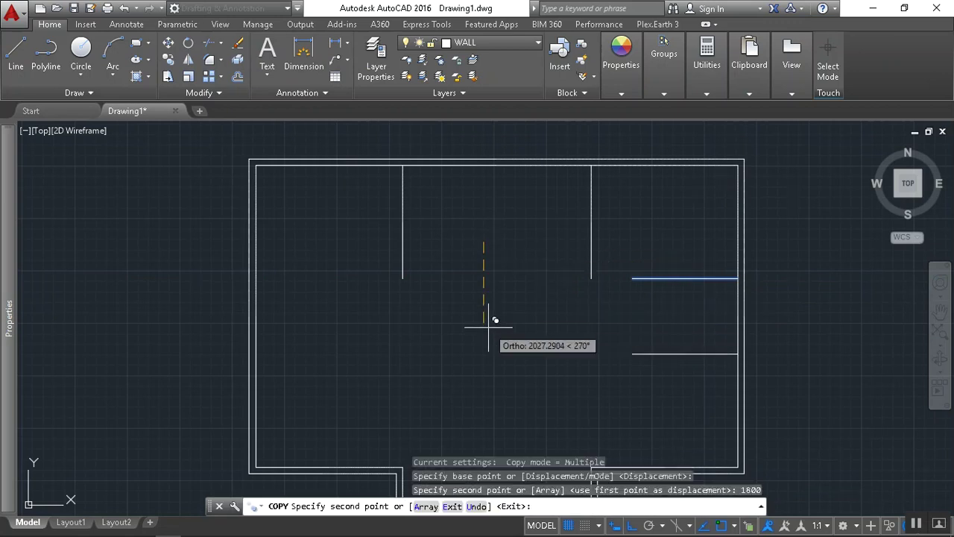
right_click(489, 330)
left_click(537, 339)
Offset both vertical partition lines 50 mm to each side
scroll(544, 338, "down", 6)
middle_click_drag(584, 341, 573, 332)
scroll(557, 325, "up", 4)
middle_click_drag(480, 269, 482, 349)
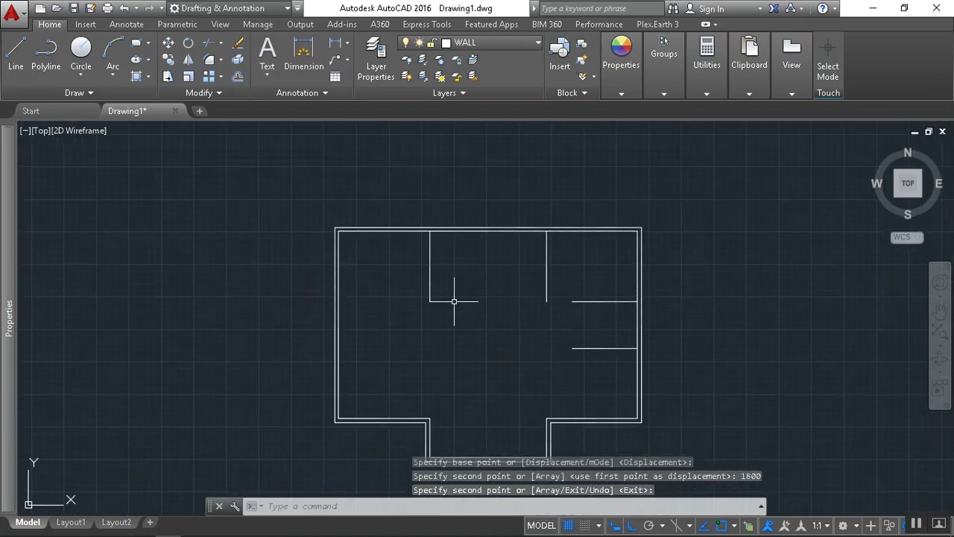
left_click(238, 77)
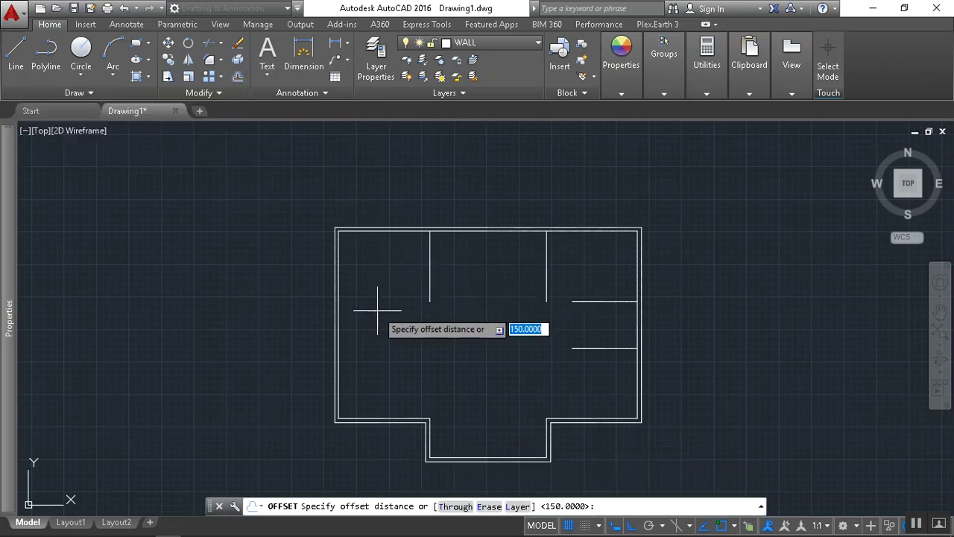
type("50")
key("Return")
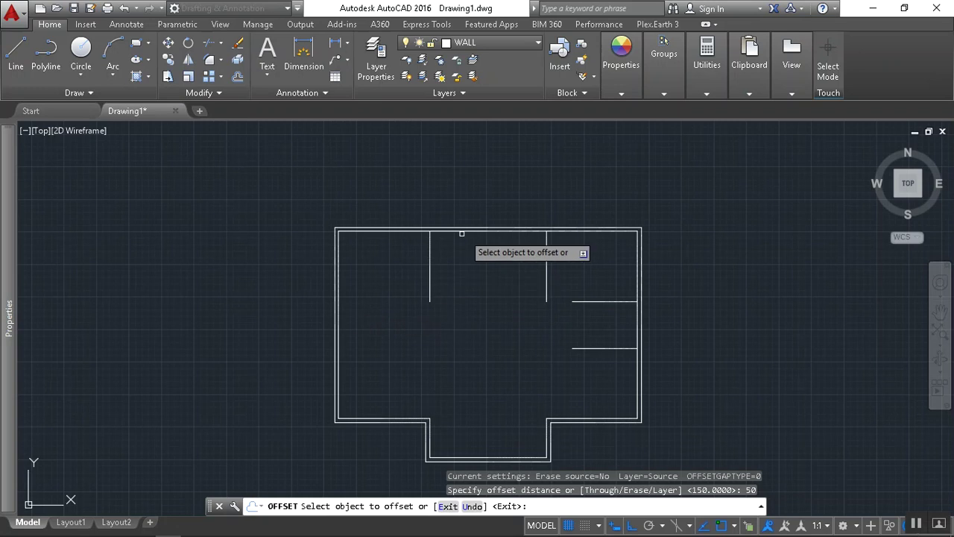
scroll(443, 243, "up", 3)
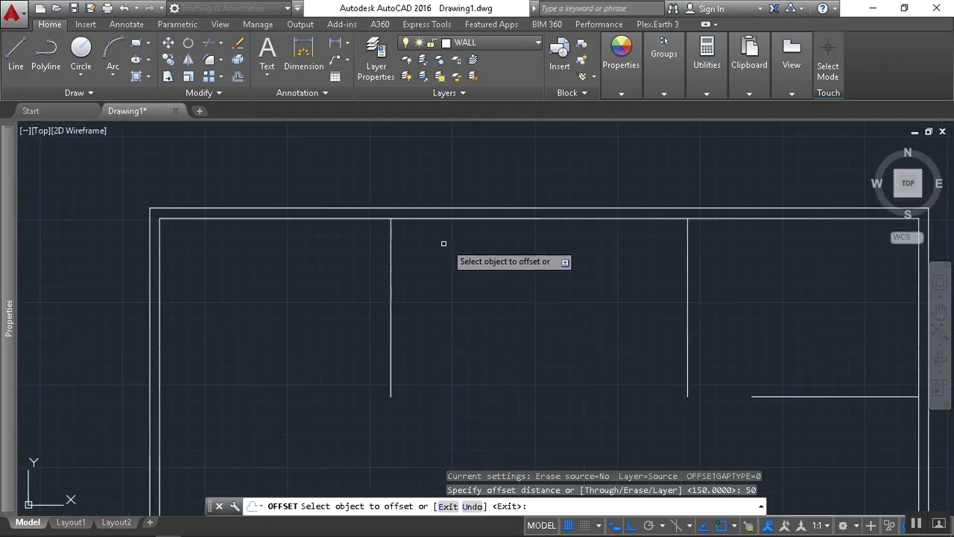
left_click(390, 272)
left_click(377, 272)
left_click(390, 271)
left_click(447, 287)
left_click(686, 291)
left_click(664, 300)
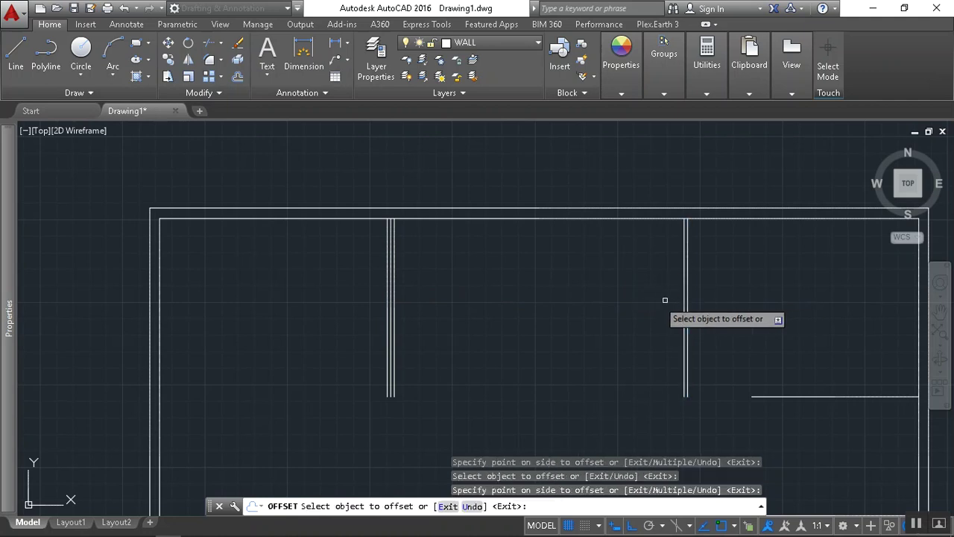
left_click(686, 278)
left_click(746, 316)
Offset the upper and lower bathroom wall lines 50 mm above and below
middle_click_drag(761, 325, 618, 243)
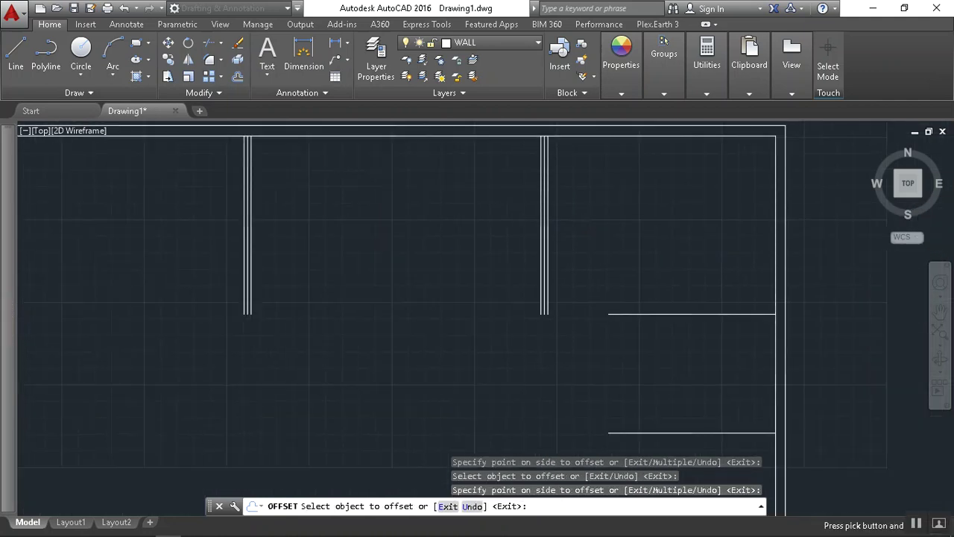
left_click(682, 314)
left_click(693, 331)
left_click(686, 314)
left_click(686, 298)
mouse_move(735, 363)
middle_mouse_down()
mouse_move(724, 372)
mouse_move(708, 335)
middle_mouse_up()
left_click(709, 328)
left_click(719, 352)
left_click(710, 327)
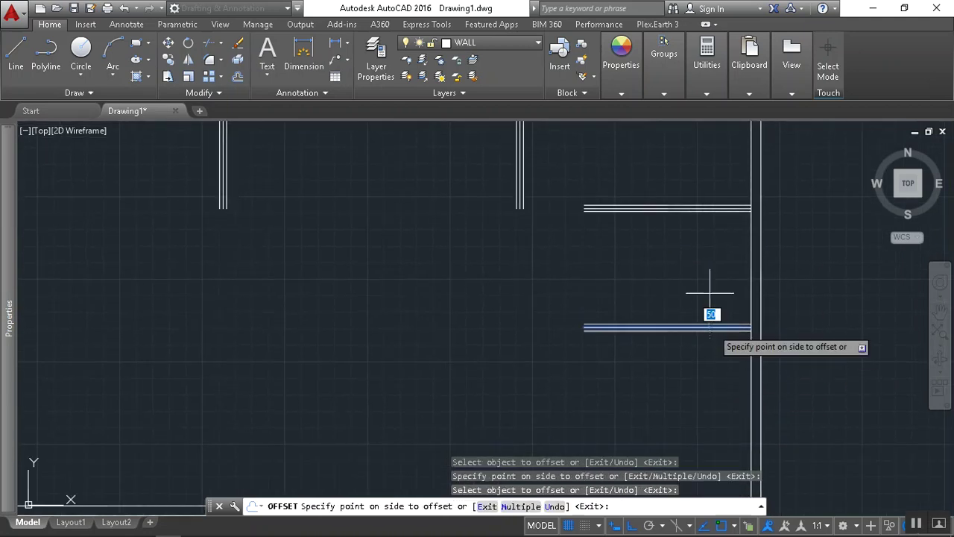
left_click(717, 298)
key("Escape")
key("Escape")
key("Escape")
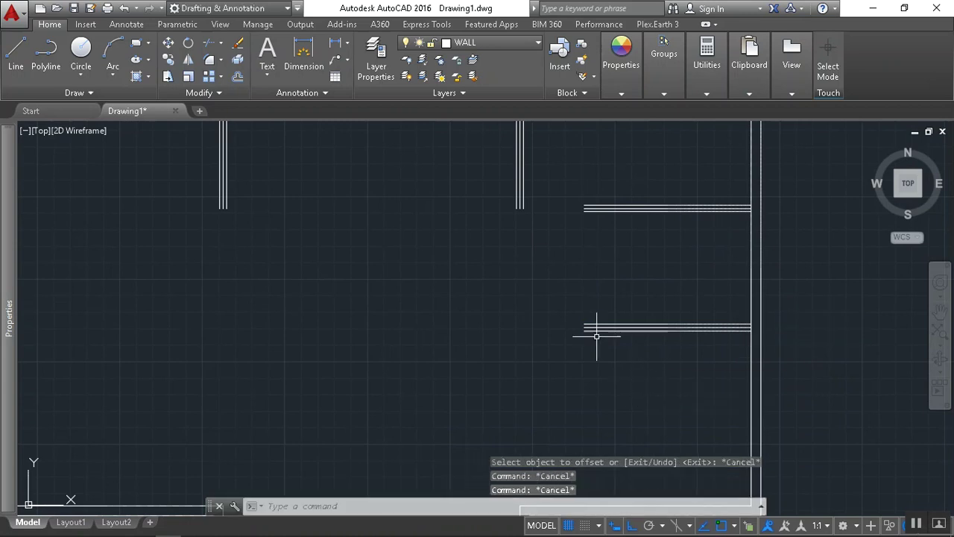
Erase the four original centre lines of the vertical partitions and the bathroom walls
scroll(589, 208, "up", 6)
left_click(585, 205)
left_click(310, 187)
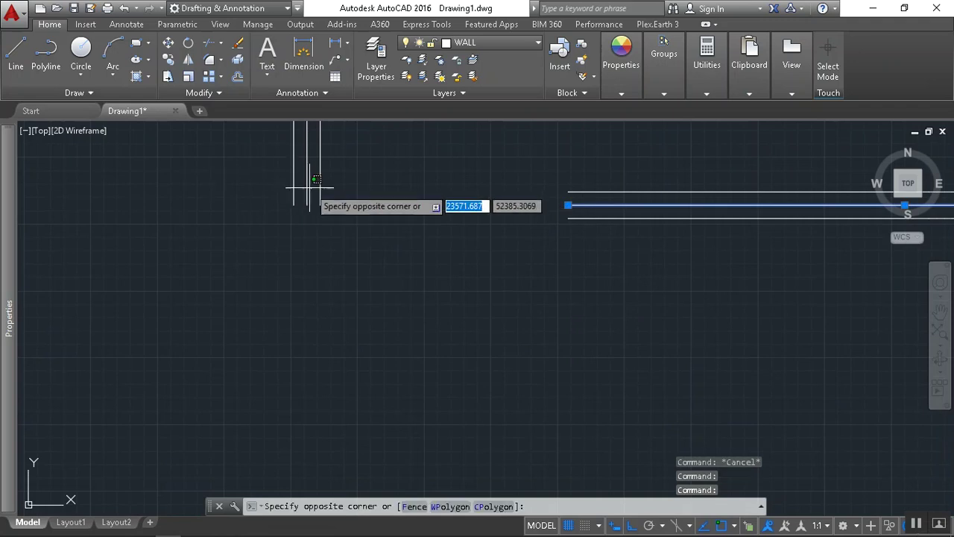
scroll(304, 187, "down", 5)
middle_click_drag(304, 187, 247, 253)
scroll(246, 252, "down", 1)
scroll(515, 288, "up", 3)
left_click(577, 307)
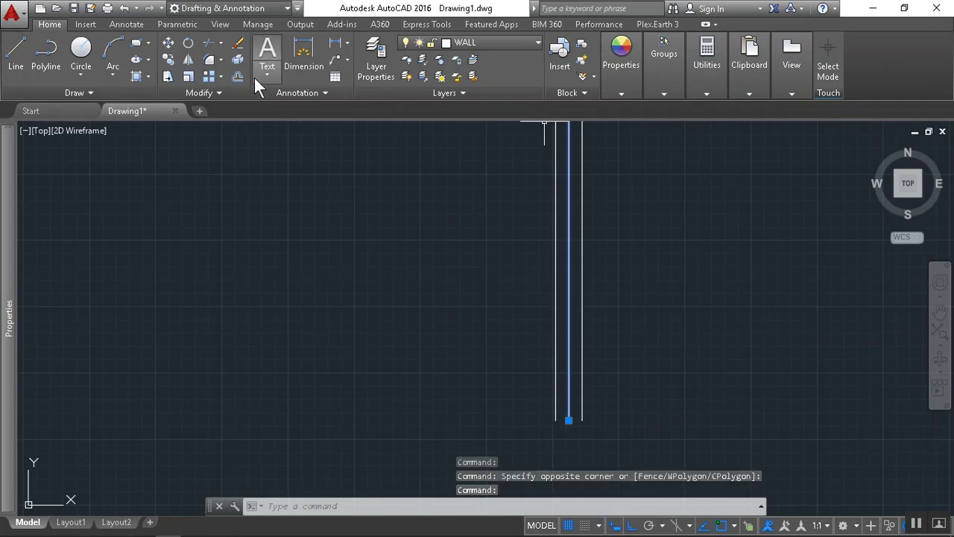
key("Delete")
Close the lower end of the kitchen partition with a short line between its two faces
scroll(375, 313, "down", 3)
scroll(597, 329, "down", 2)
middle_click_drag(597, 329, 484, 303)
scroll(454, 301, "up", 3)
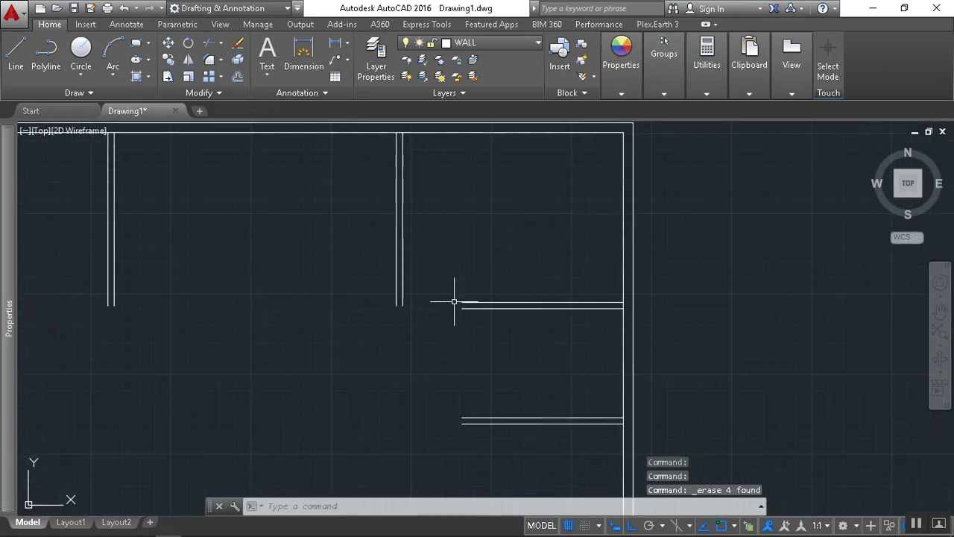
left_click(16, 52)
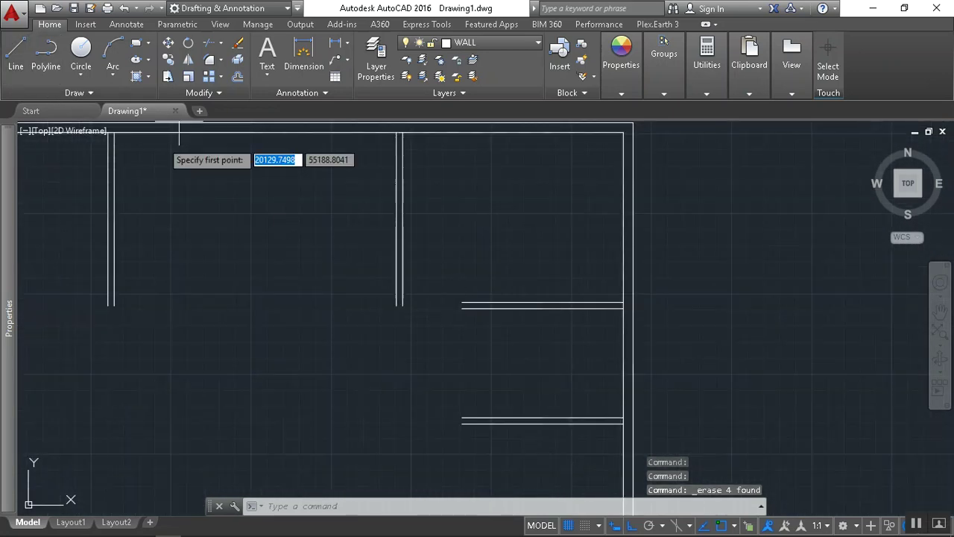
scroll(94, 308, "up", 4)
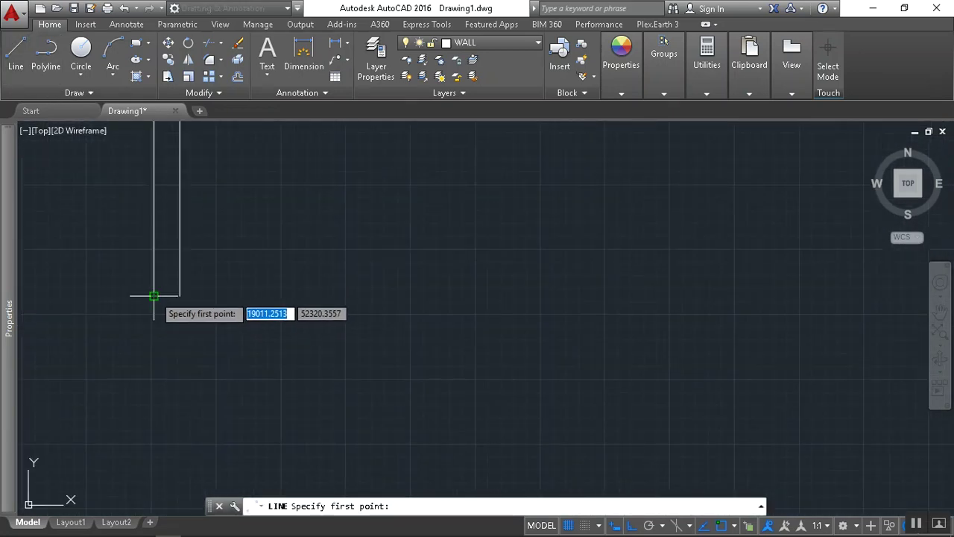
left_click(155, 296)
right_click(226, 306)
left_click(295, 318)
Close the lower end of the partition between living room and bedroom with a short line
scroll(277, 323, "down", 3)
scroll(707, 314, "up", 3)
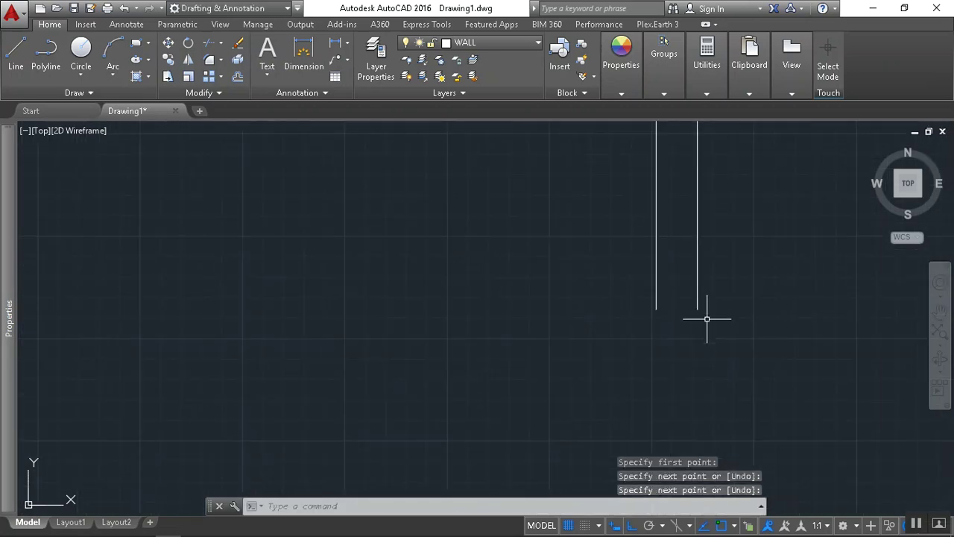
left_click(22, 62)
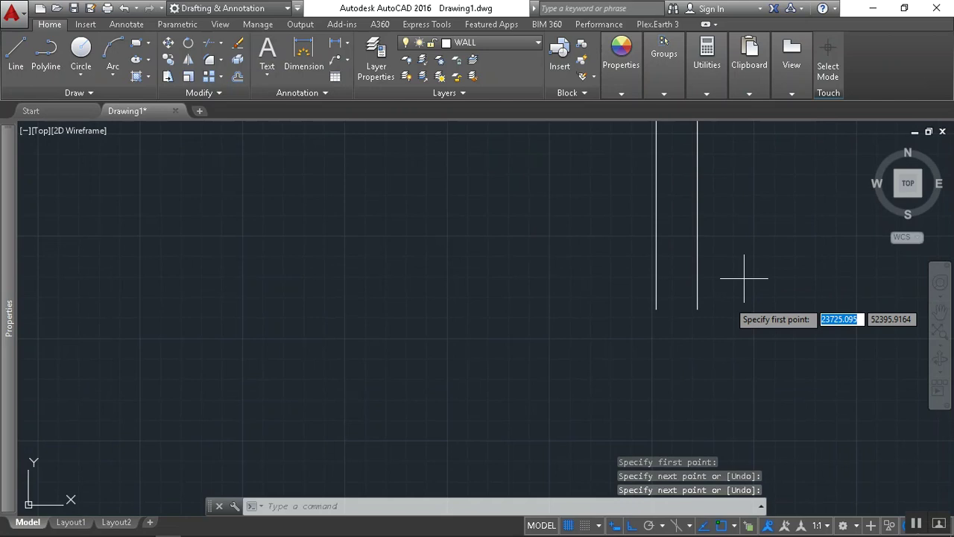
left_click(656, 309)
left_click(696, 308)
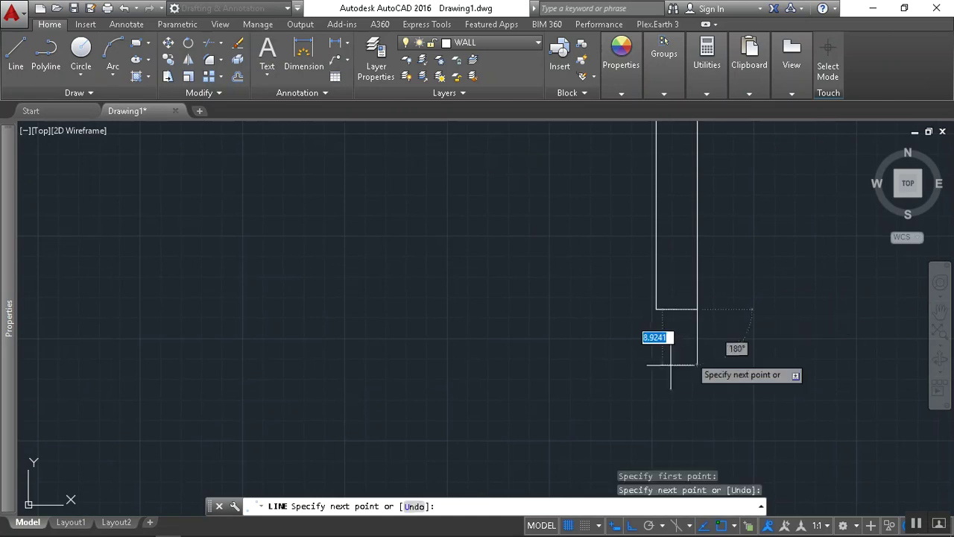
right_click(717, 358)
left_click(726, 372)
Close the left end of the upper bathroom wall with a short vertical line
middle_click_drag(731, 366, 89, 333)
left_click(23, 67)
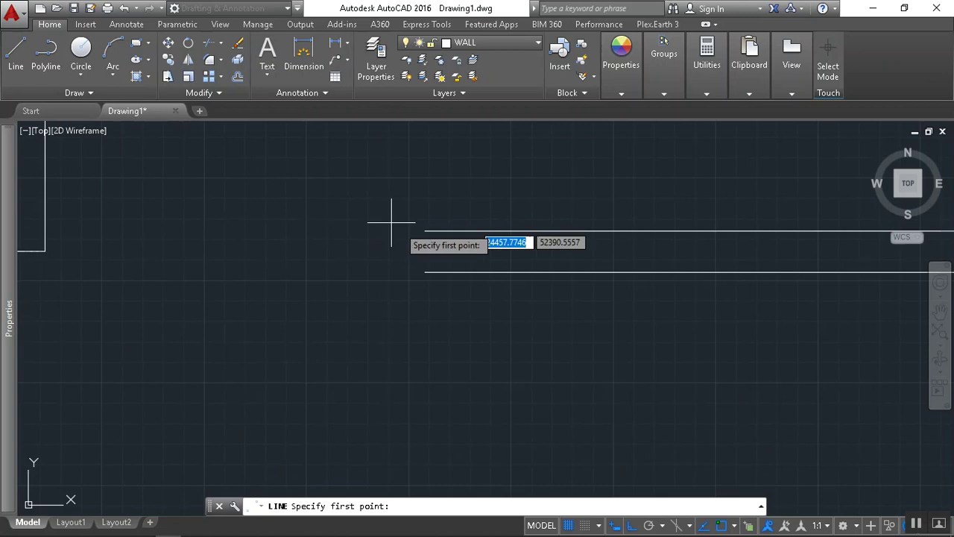
left_click(425, 231)
left_click(425, 272)
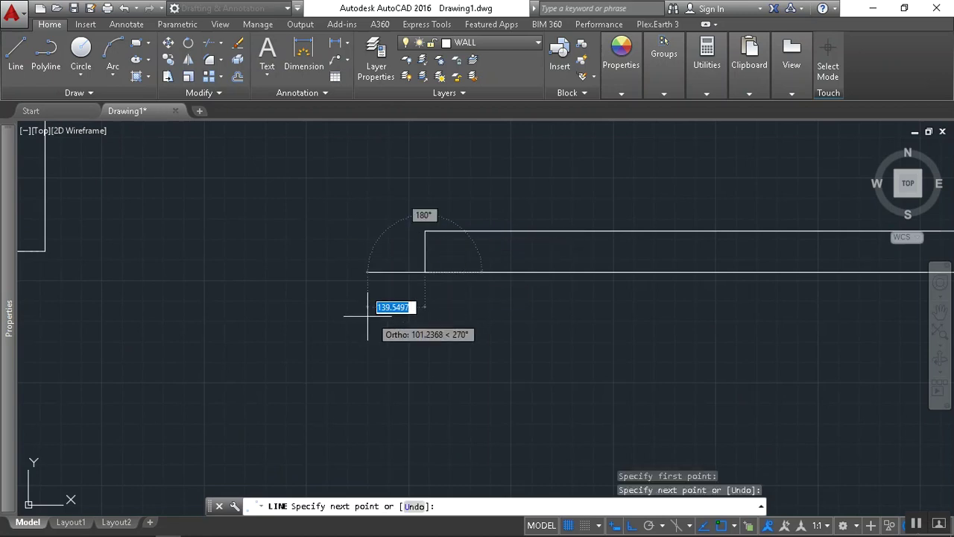
right_click(368, 316)
left_click(427, 328)
Close the left end of the lower bathroom wall with a short vertical line
scroll(439, 313, "down", 5)
middle_click_drag(441, 313, 453, 277)
right_click(491, 314)
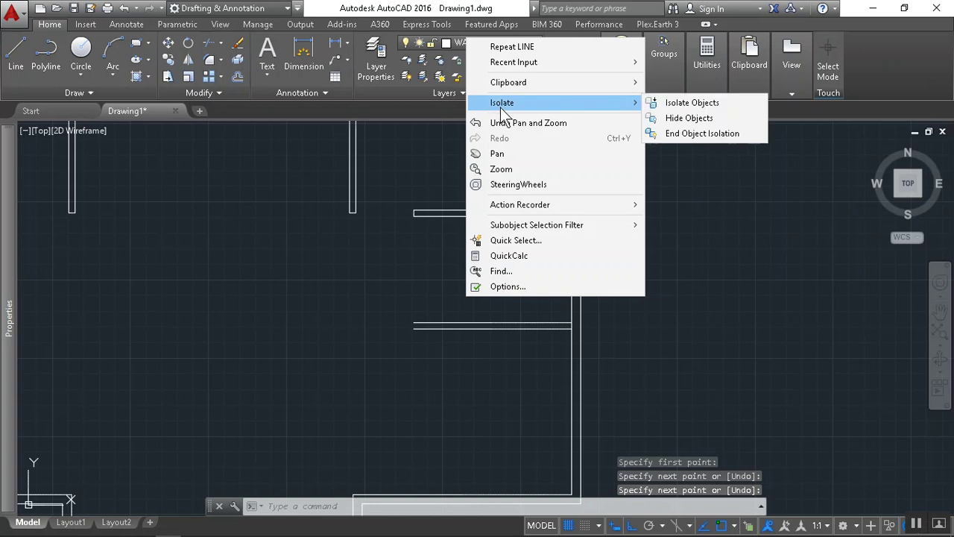
left_click(512, 46)
scroll(378, 332, "up", 3)
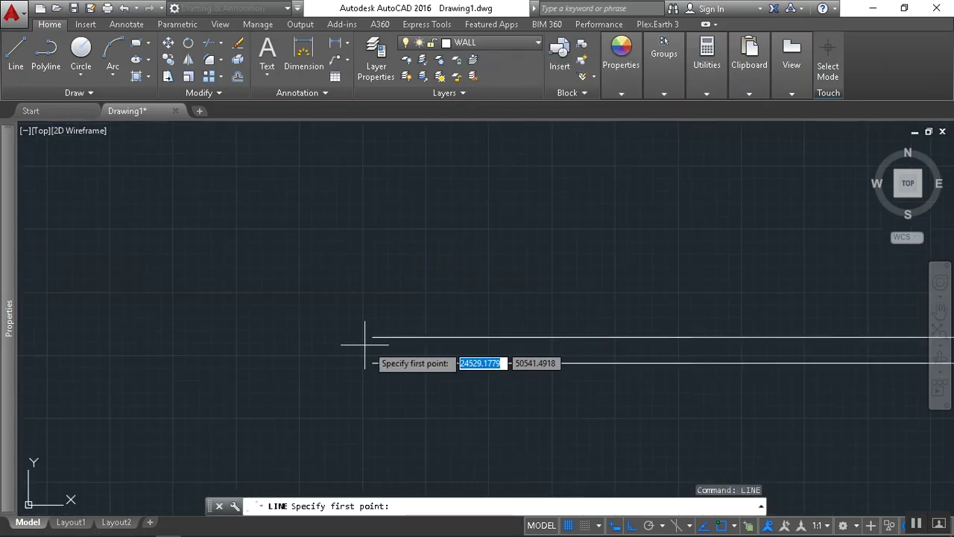
left_click(373, 363)
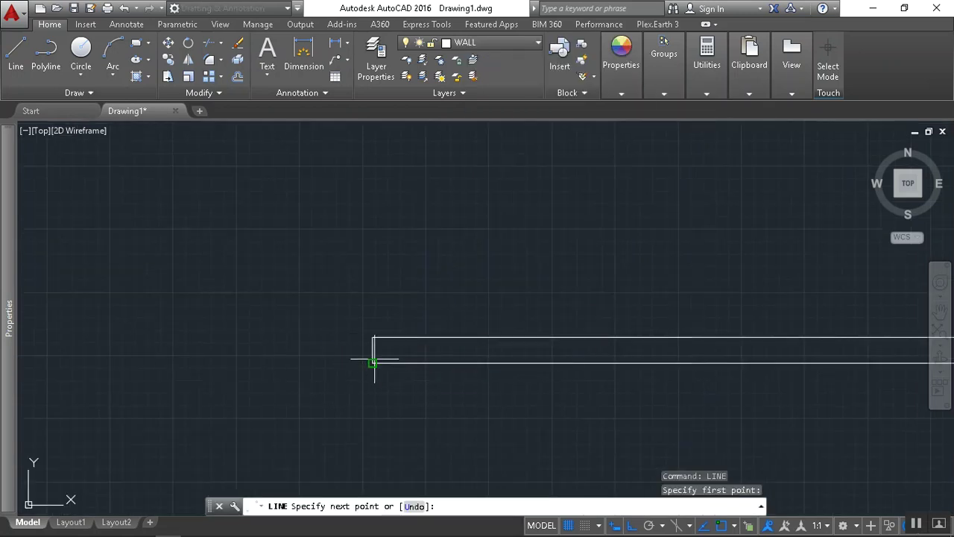
right_click(431, 284)
left_click(484, 295)
scroll(532, 260, "down", 5)
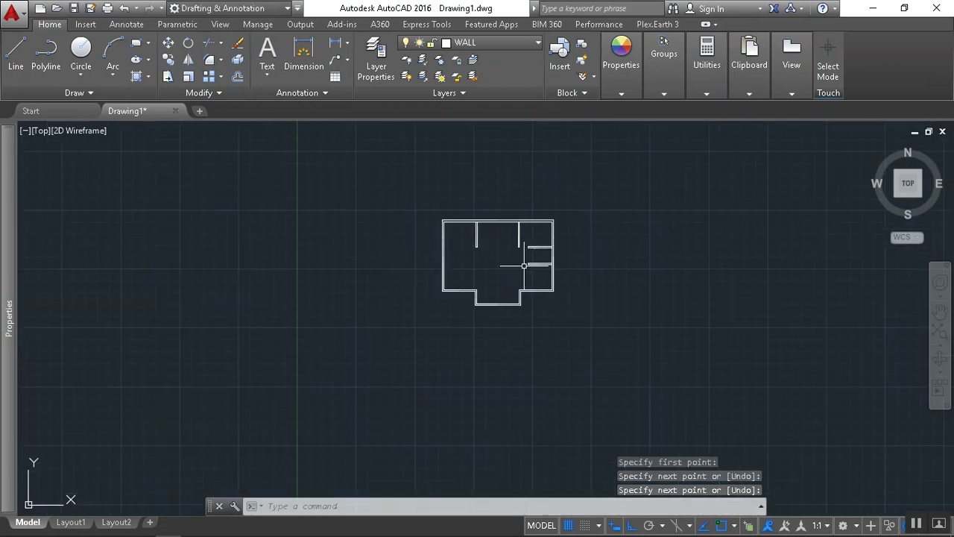
Check the bathroom layout in the PDF, then stretch the upper bathroom wall's left end line 400 mm downward
scroll(537, 262, "up", 4)
key("alt+Tab")
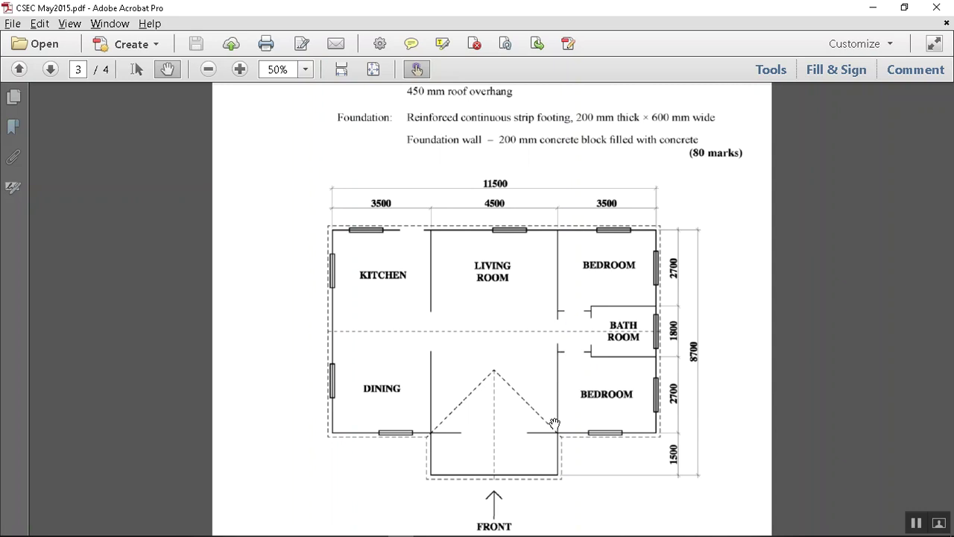
key("alt+Tab")
scroll(589, 209, "up", 5)
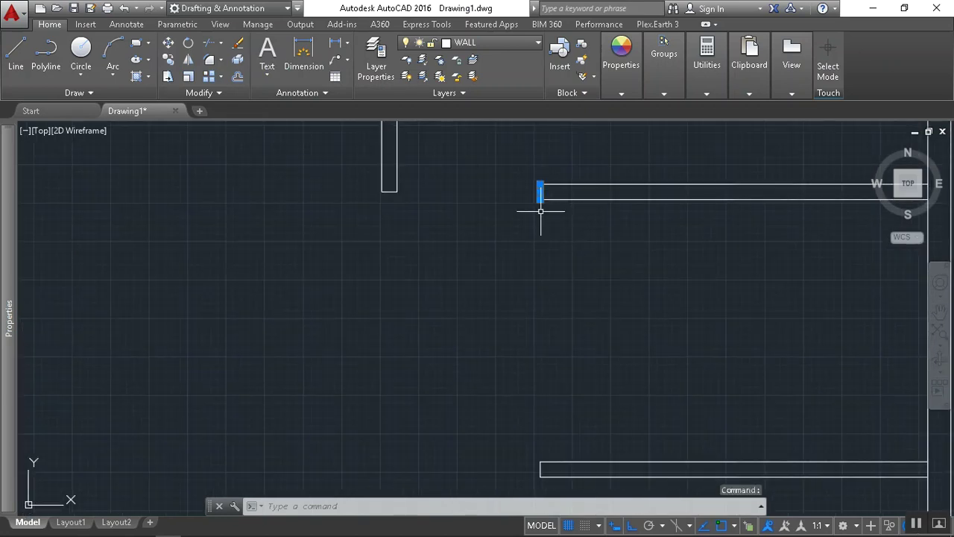
left_click(540, 199)
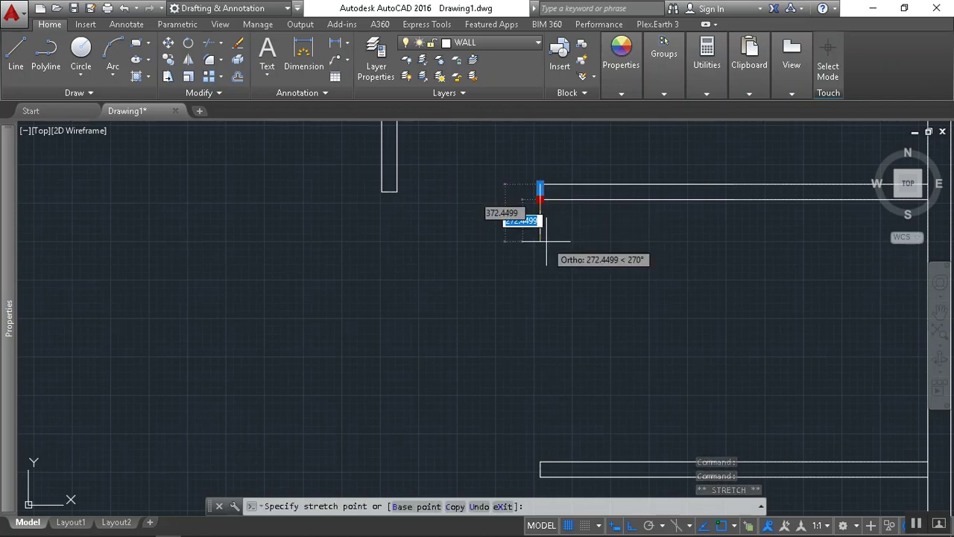
type("400")
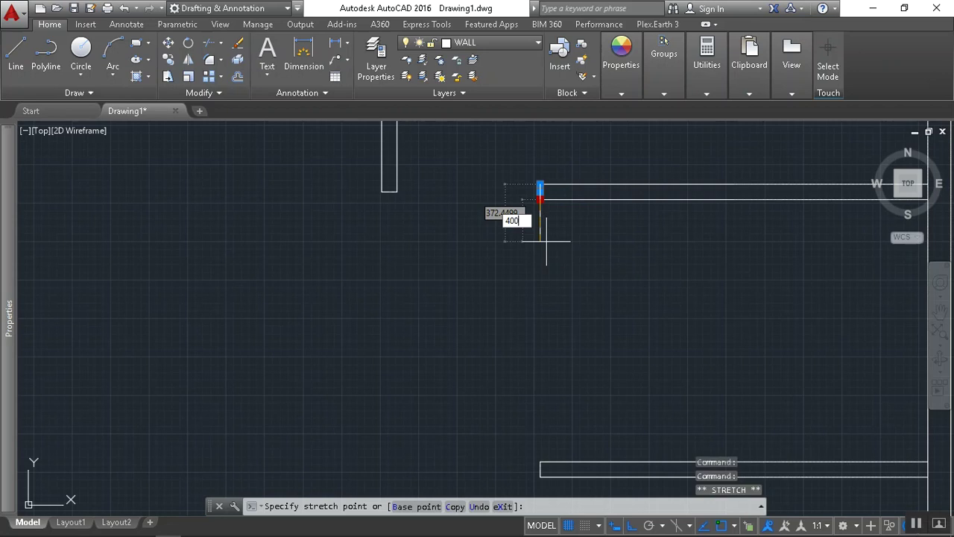
key("Return")
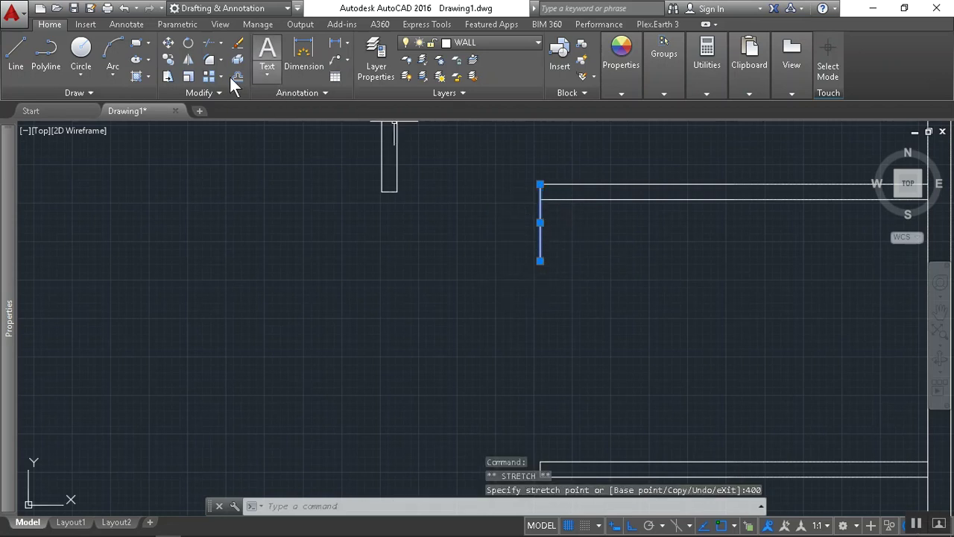
left_click(169, 58)
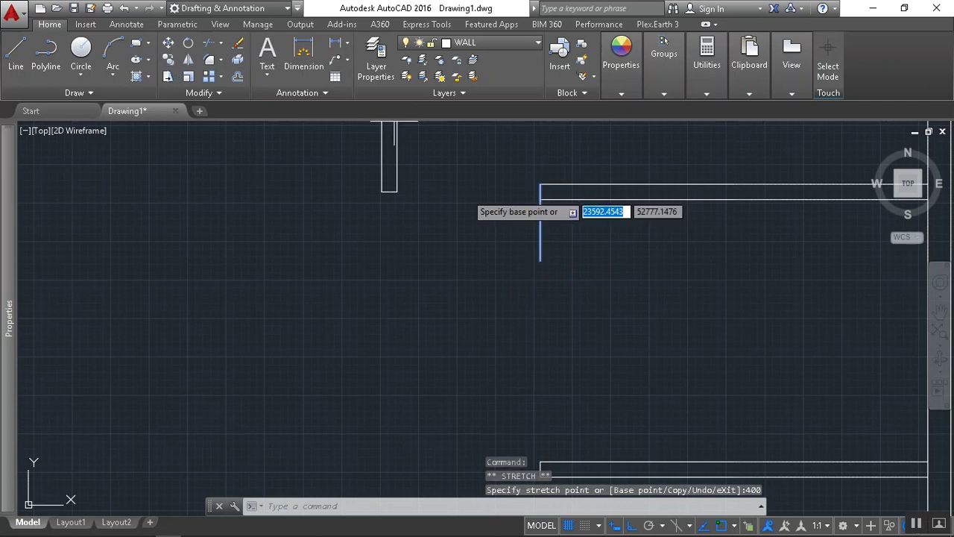
type("100")
key("Return")
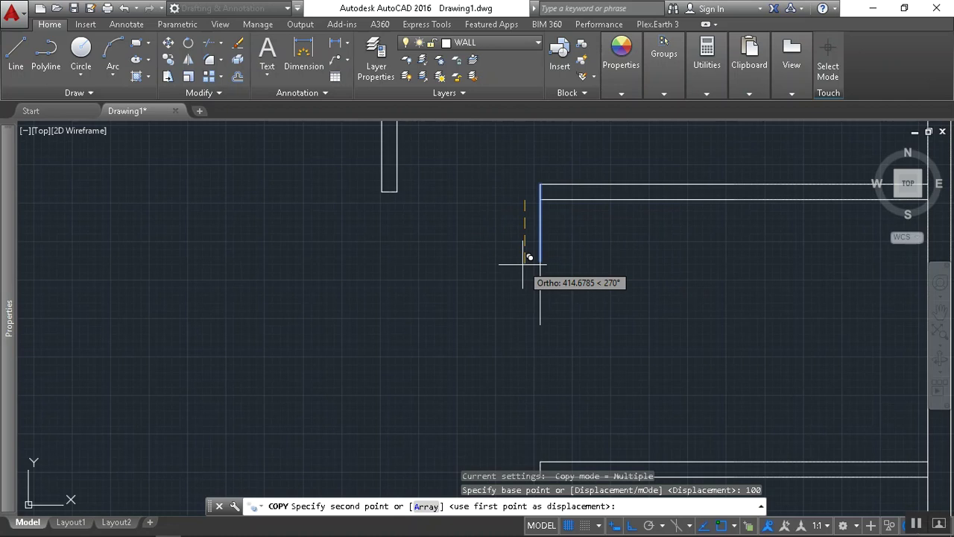
key("Escape")
key("Escape")
key("Escape")
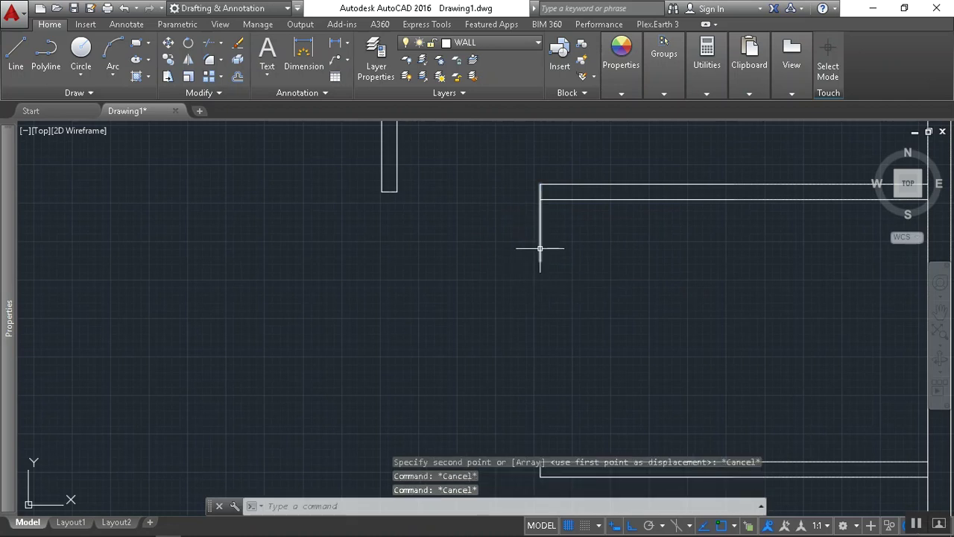
Copy the stretched vertical line 100 mm inward to form the second face of the upper bathroom wall stub
type("co")
key("space")
left_click(459, 323)
type("100")
key("Return")
key("Escape")
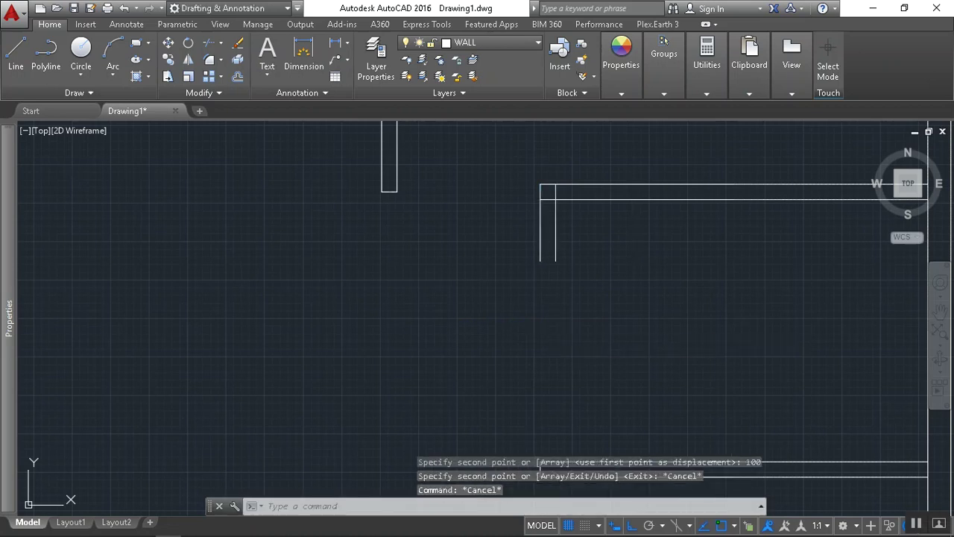
Close the lower end of the upper bathroom wall stub with a short horizontal line
type("l")
key("space")
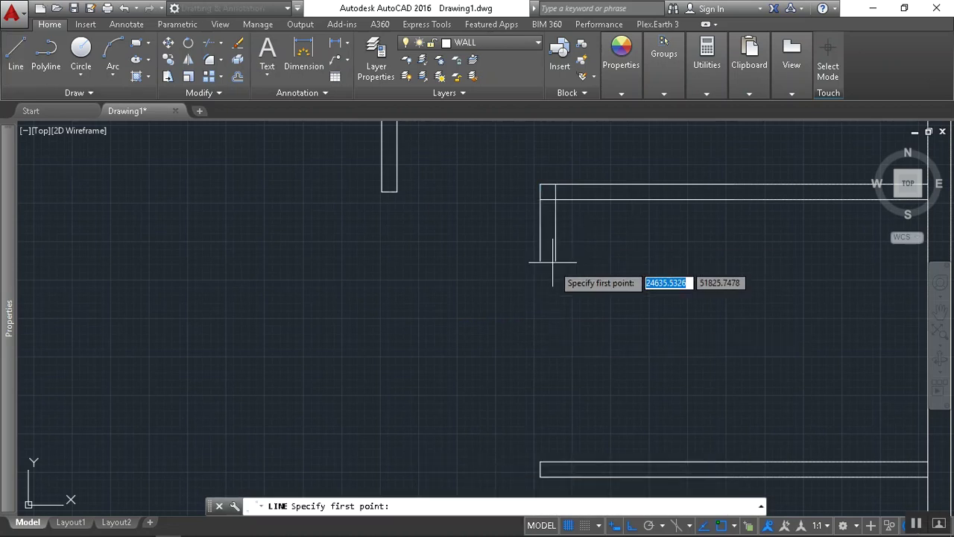
left_click(555, 261)
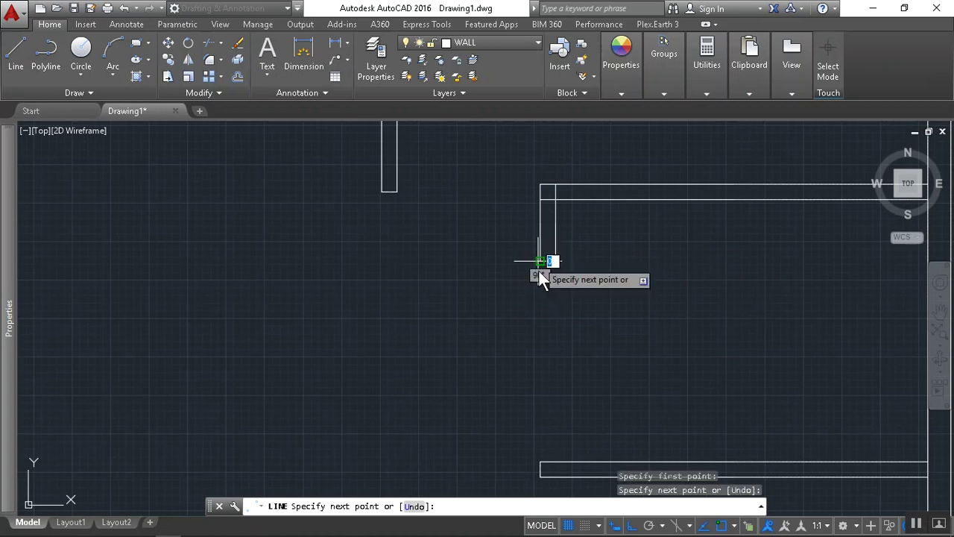
key("Escape")
Fillet the upper bathroom wall's lower face with the stub's inner face to form a clean corner
scroll(564, 187, "up", 3)
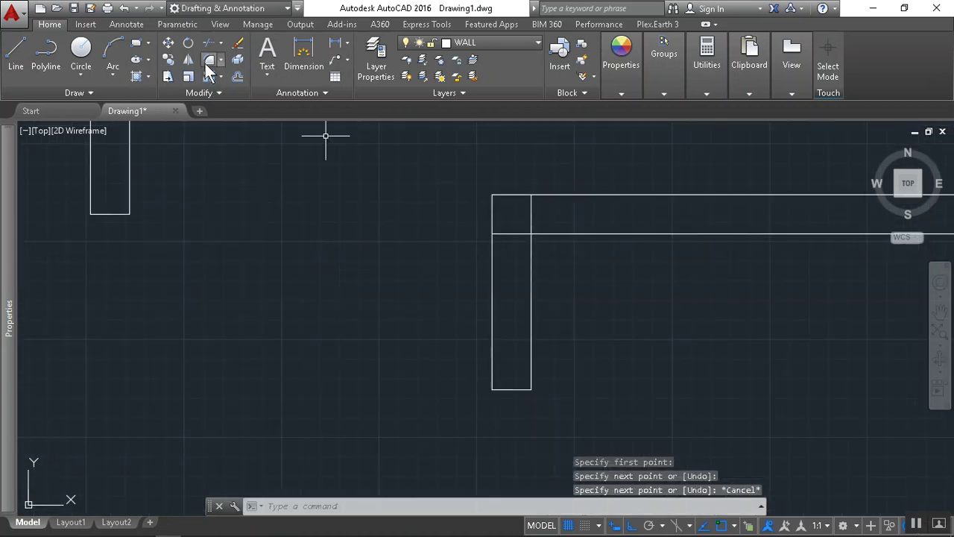
type("f")
key("space")
left_click(556, 233)
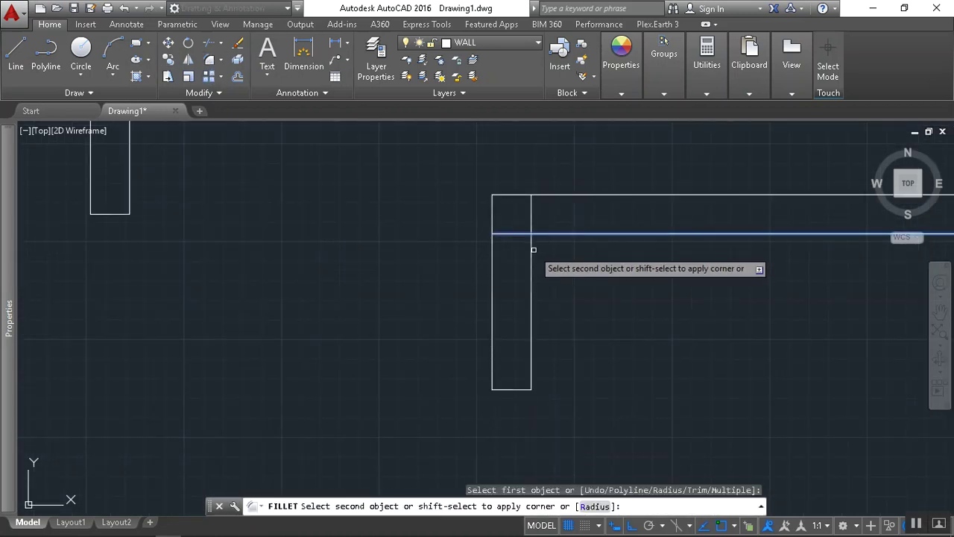
key("Escape")
scroll(522, 257, "down", 4)
key("Escape")
key("Escape")
scroll(505, 274, "up", 2)
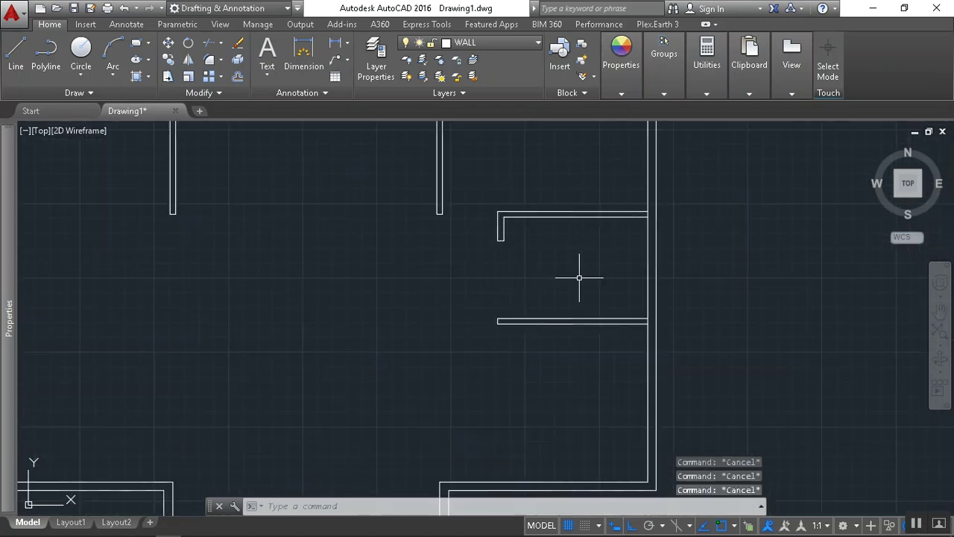
left_click(527, 262)
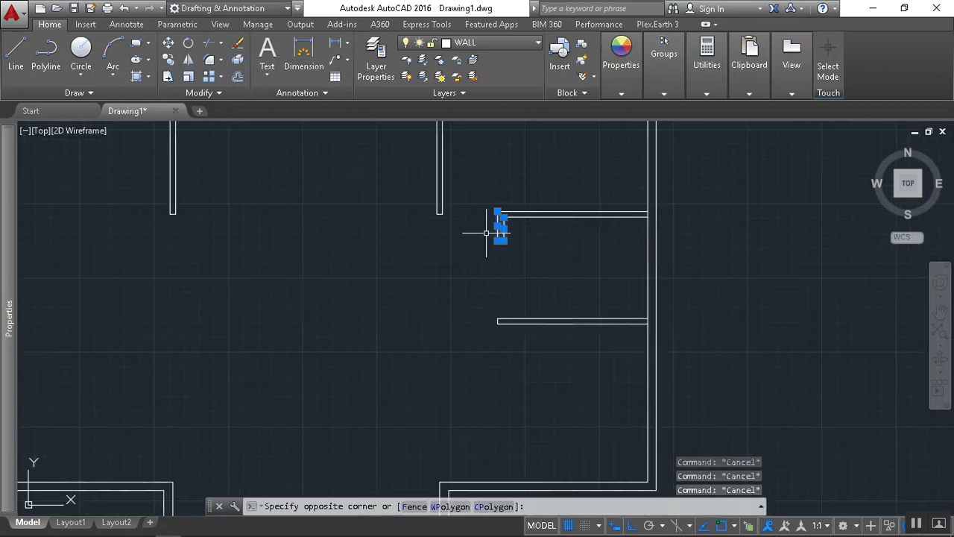
left_click(486, 231)
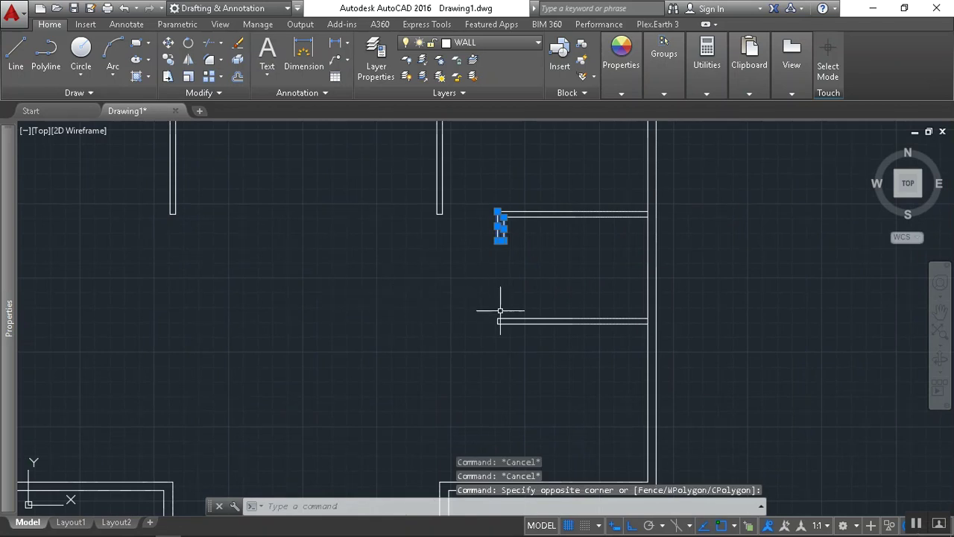
key("Escape")
key("Escape")
Erase the lower bathroom wall's end line and mirror the upper stub about the midline between the bathroom walls, keeping the source
scroll(480, 339, "up", 2)
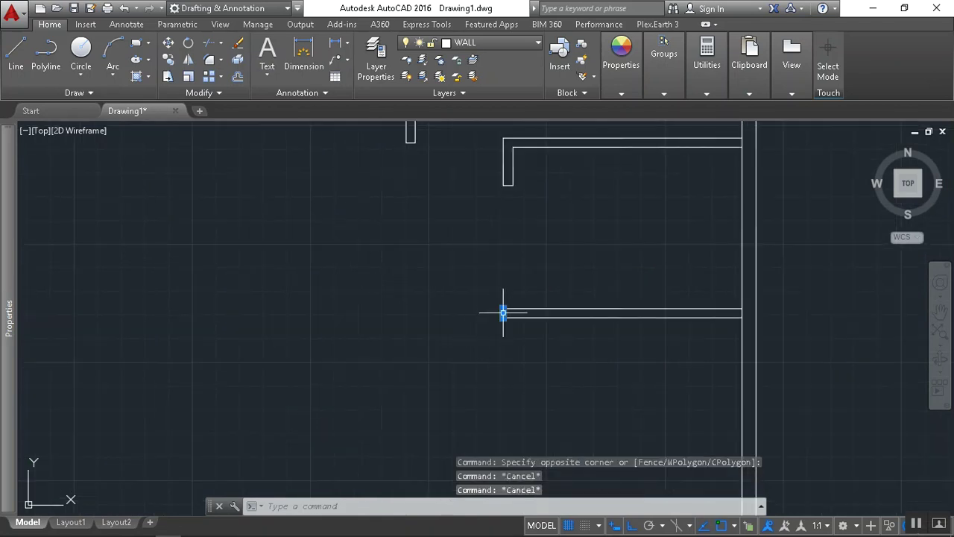
key("Delete")
left_click(549, 208)
left_click(477, 167)
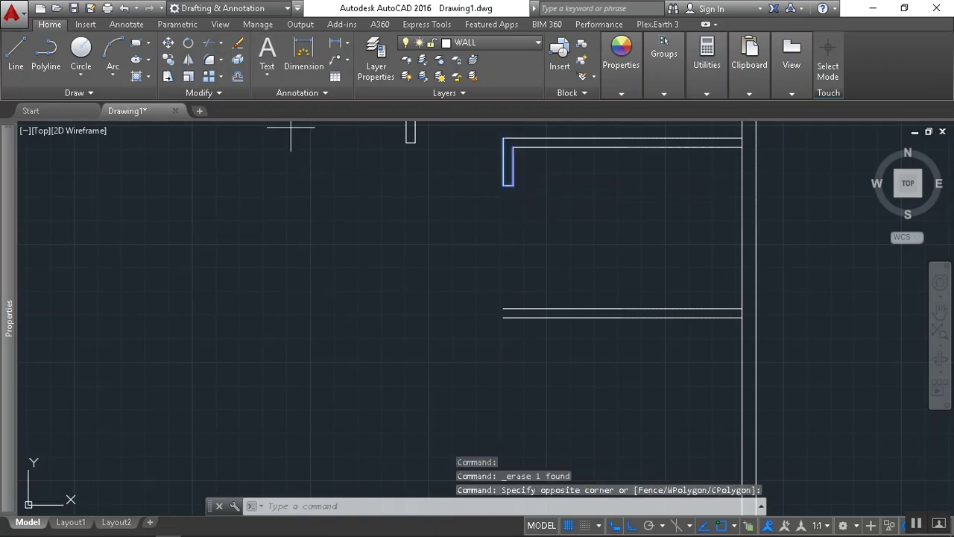
left_click(188, 60)
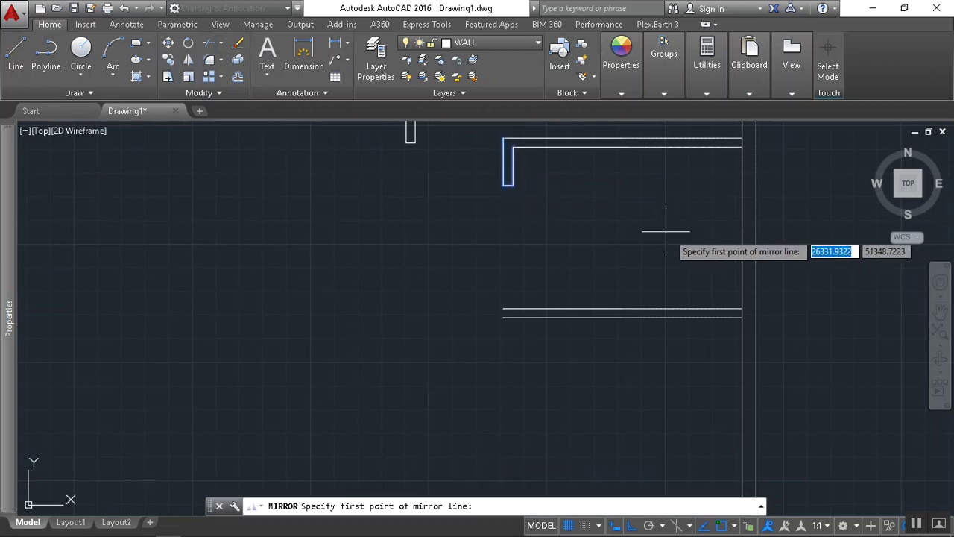
right_click(607, 234, "shift")
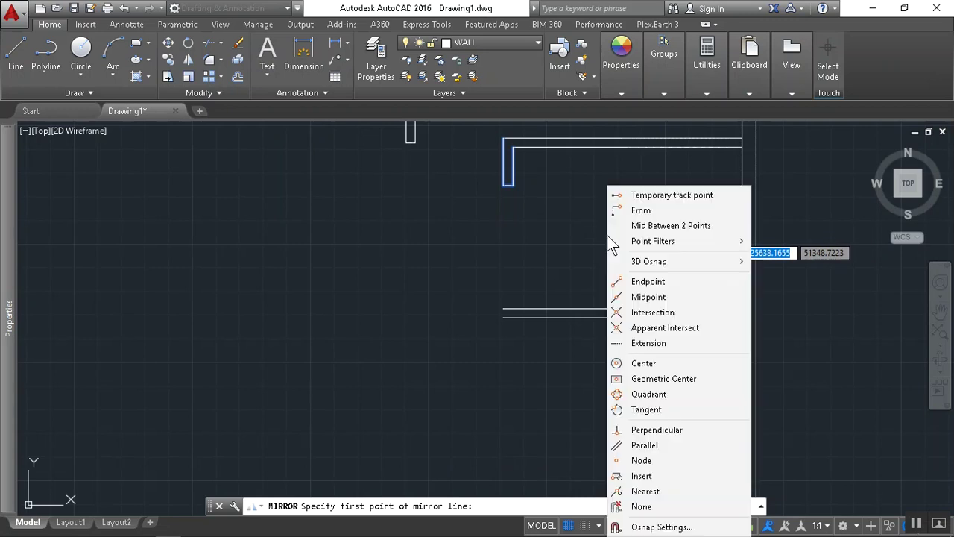
left_click(653, 221)
left_click(741, 307)
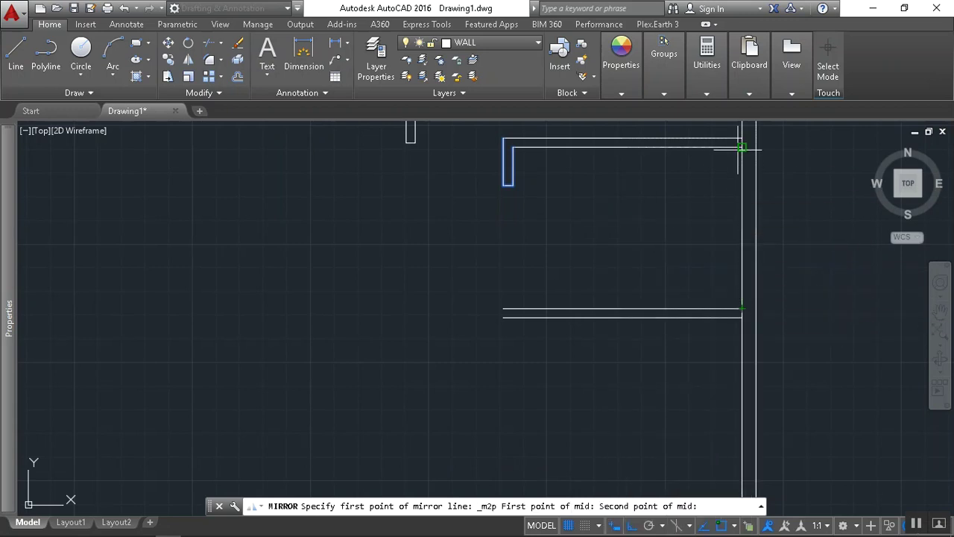
left_click(742, 143)
left_click(819, 228)
left_click(850, 278)
Fillet the mirrored stub's inner face with the lower bathroom wall's upper face to form a clean corner
scroll(523, 310, "up", 2)
scroll(522, 310, "up", 2)
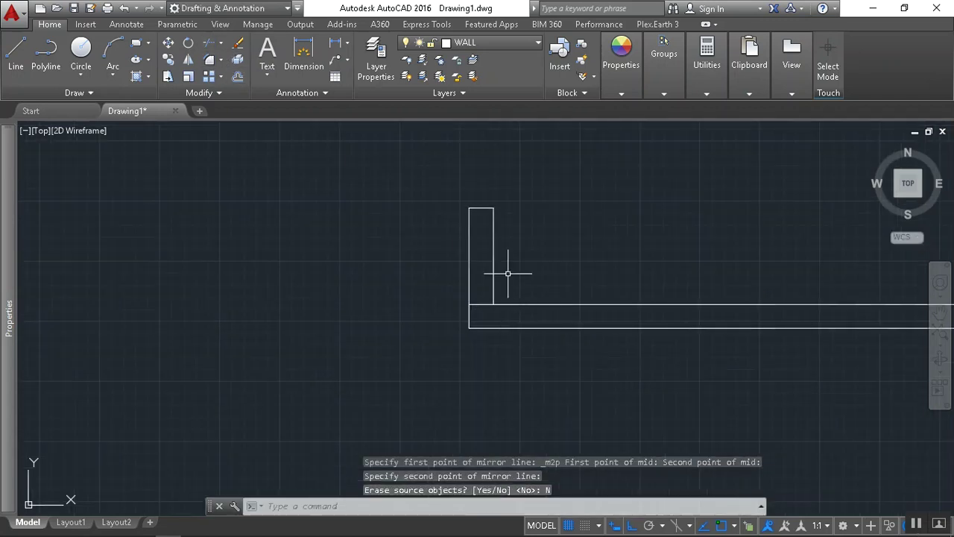
left_click(210, 60)
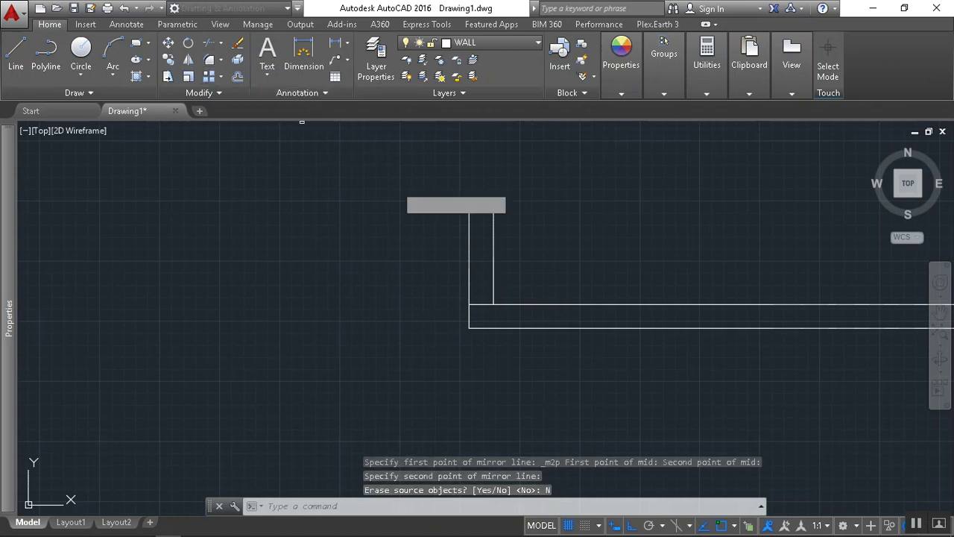
left_click(493, 282)
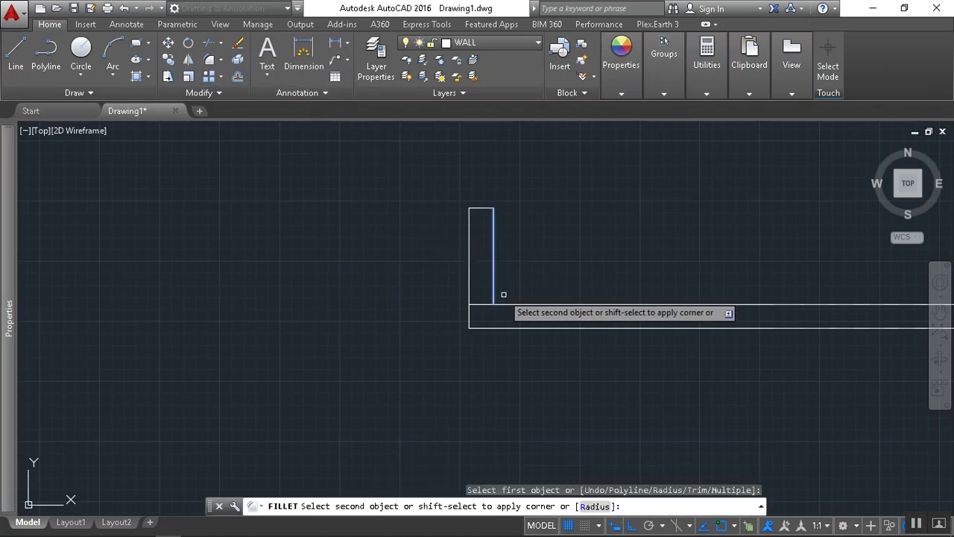
left_click(509, 304)
scroll(570, 263, "down", 10)
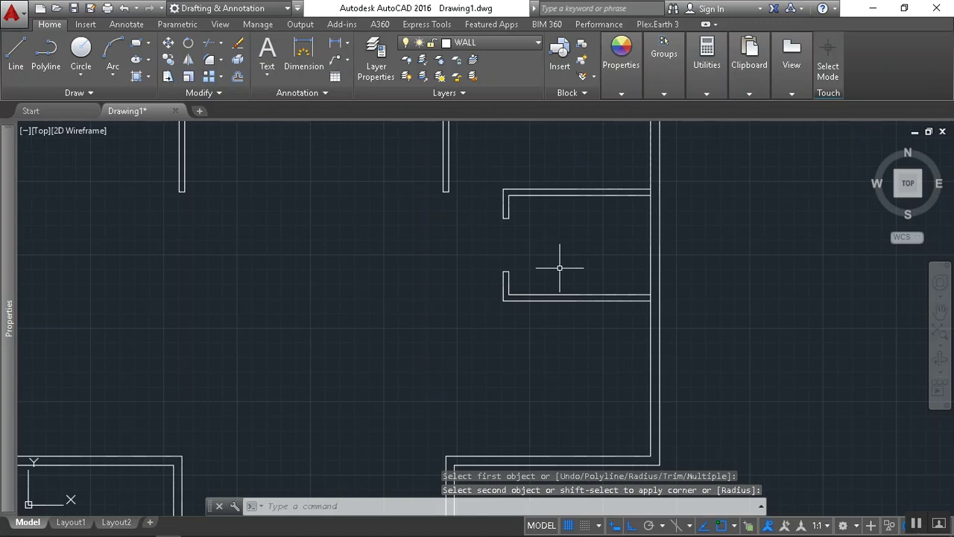
Examine the PDF floor plan for how far the living room–bedroom partition reaches relative to the bathroom wall stubs
scroll(500, 261, "up", 4)
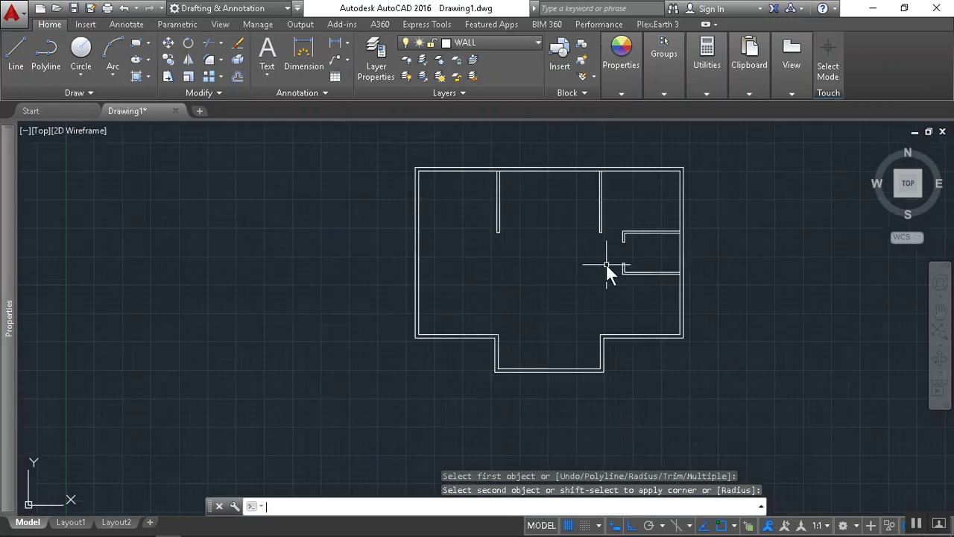
key("alt+Tab")
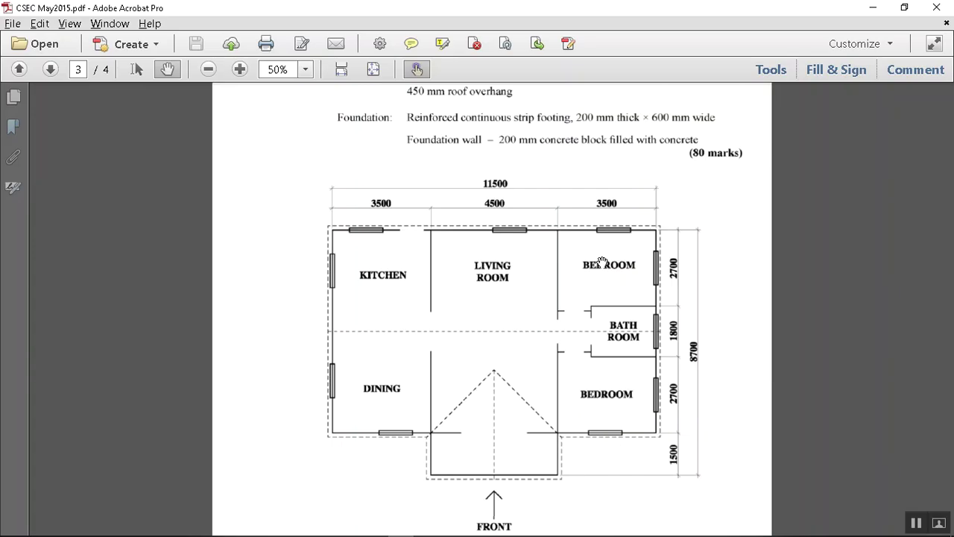
key("super+Tab")
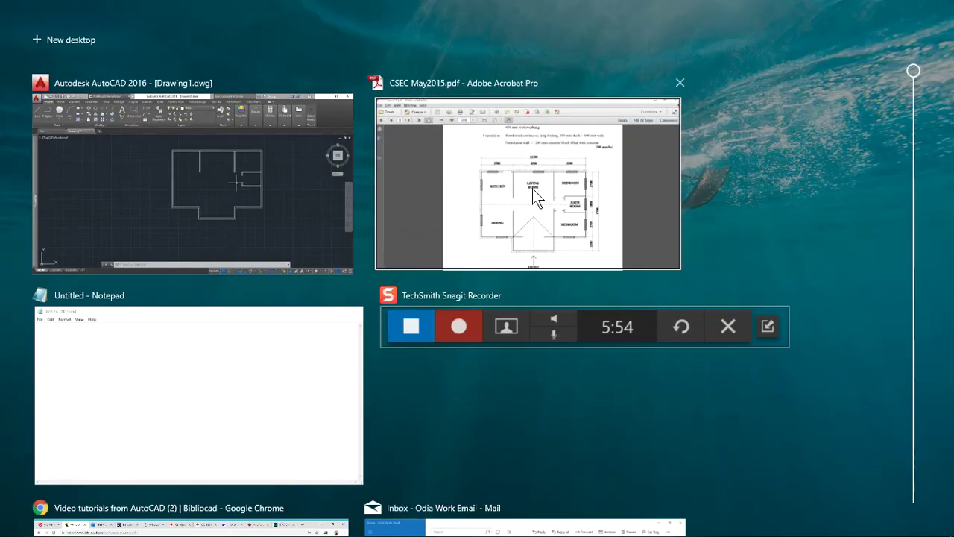
left_click(514, 209)
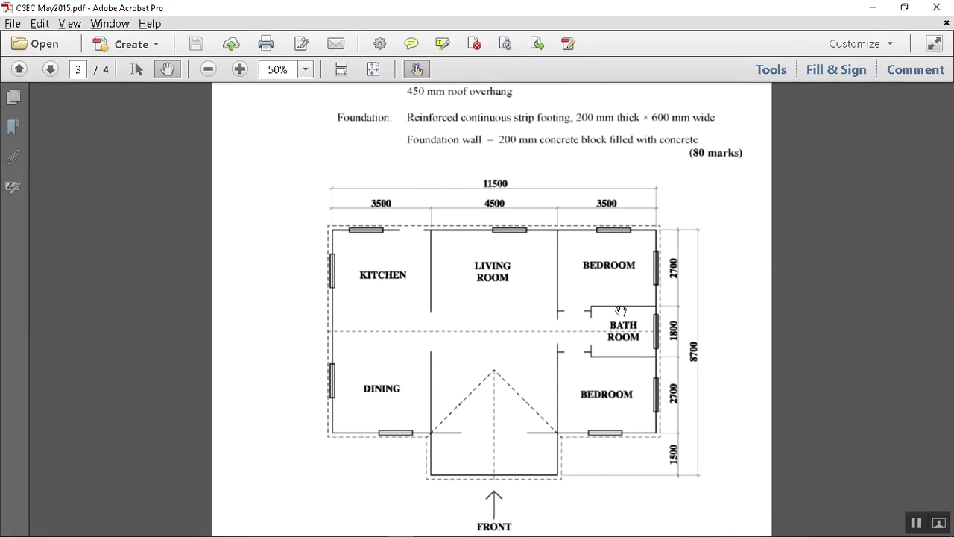
key("alt+Tab")
scroll(596, 245, "up", 3)
key("super+Tab")
key("Return")
key("alt+Tab")
Move the living room–bedroom partition's end line straight down, level with the lower end of the upper bathroom wall stub
scroll(514, 246, "up", 2)
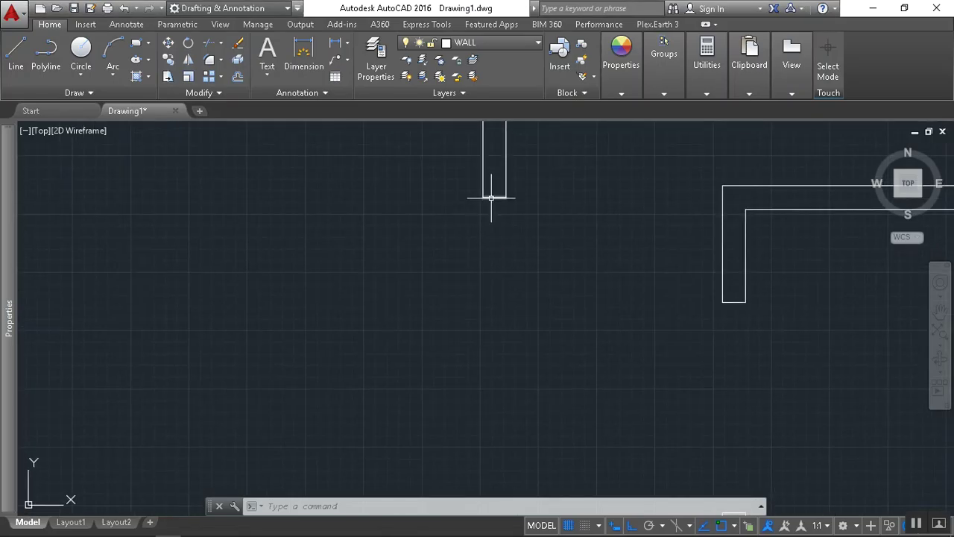
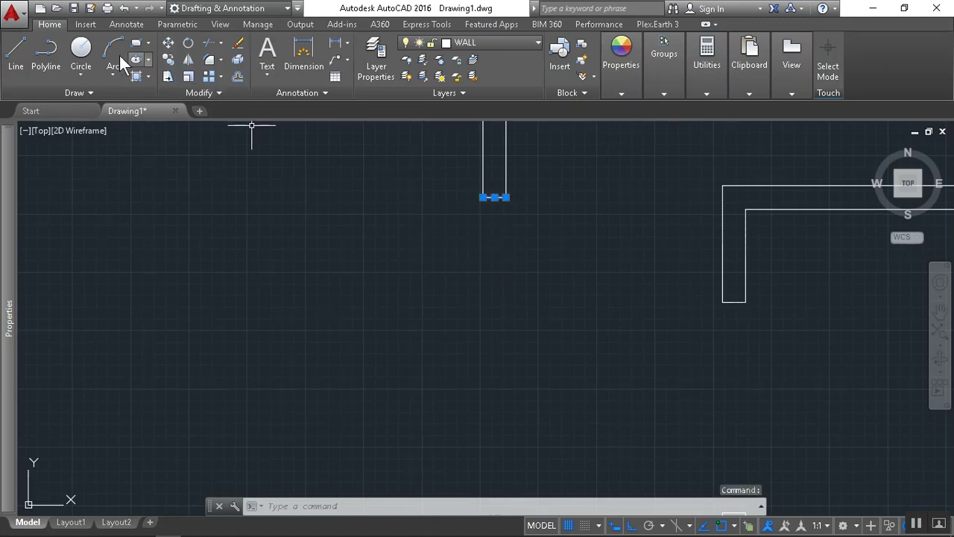
type("m")
key("Return")
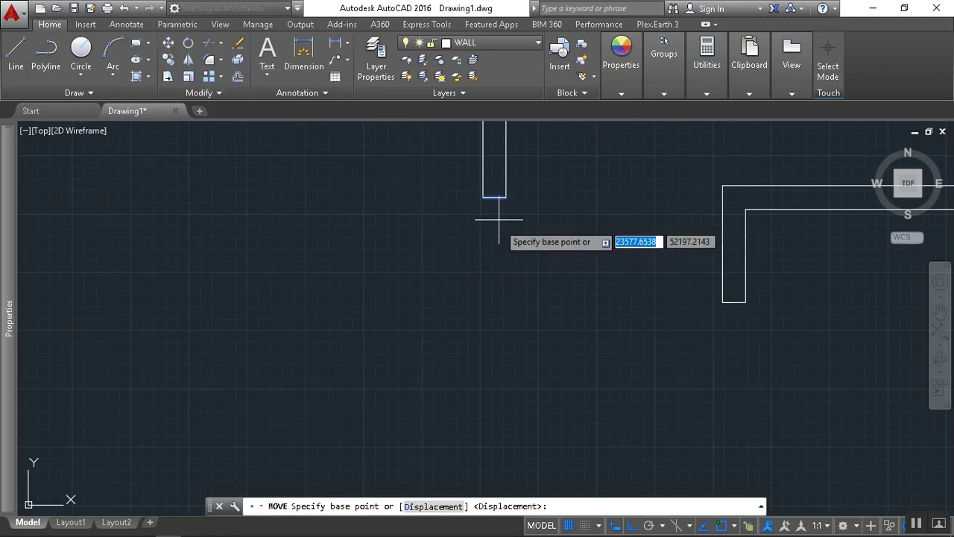
left_click(494, 197)
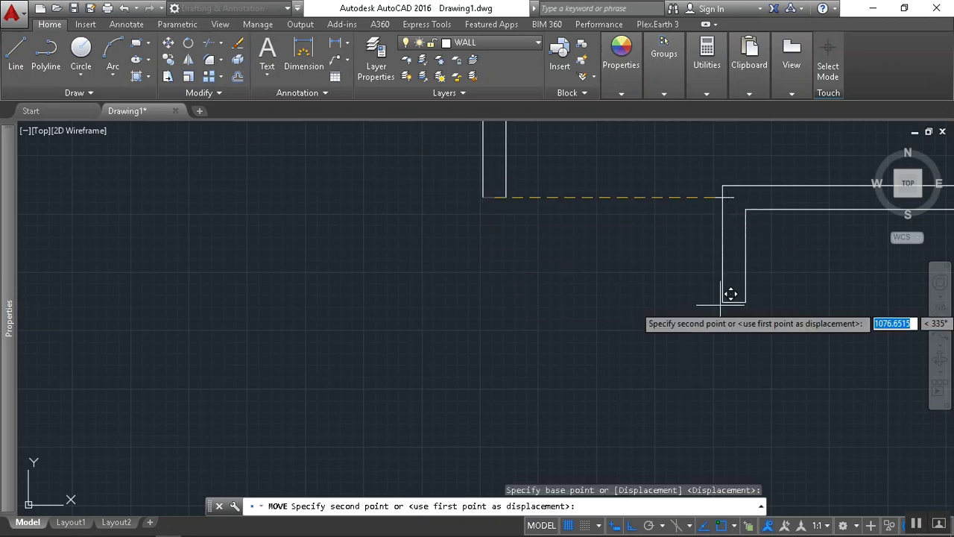
left_click(501, 301)
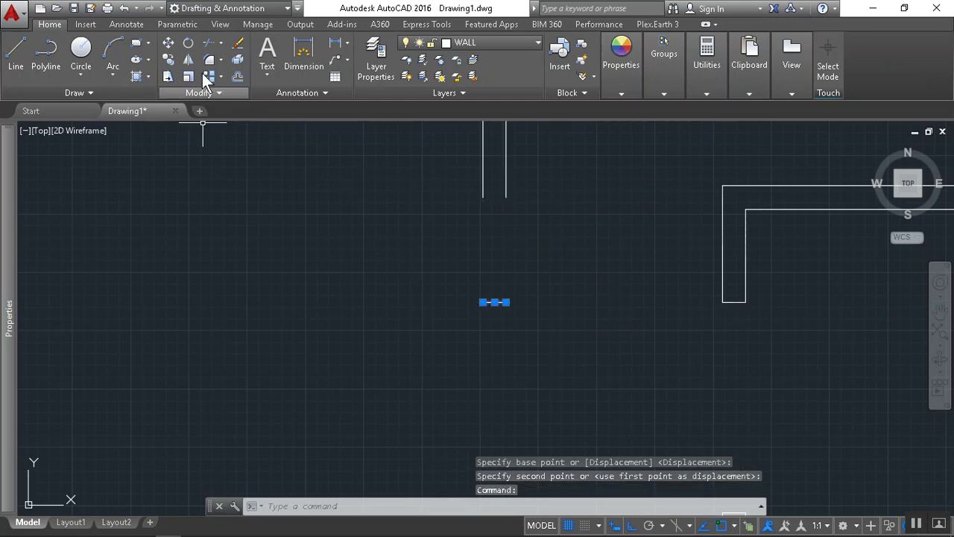
Extend both faces of the upper living room–bedroom partition down to its relocated end line
left_click(221, 43)
left_click(198, 92)
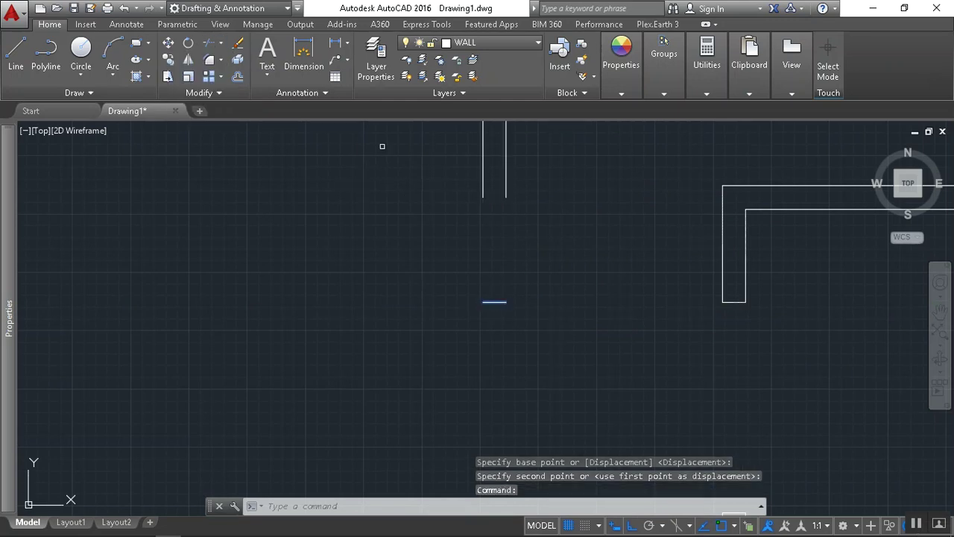
left_click(505, 193)
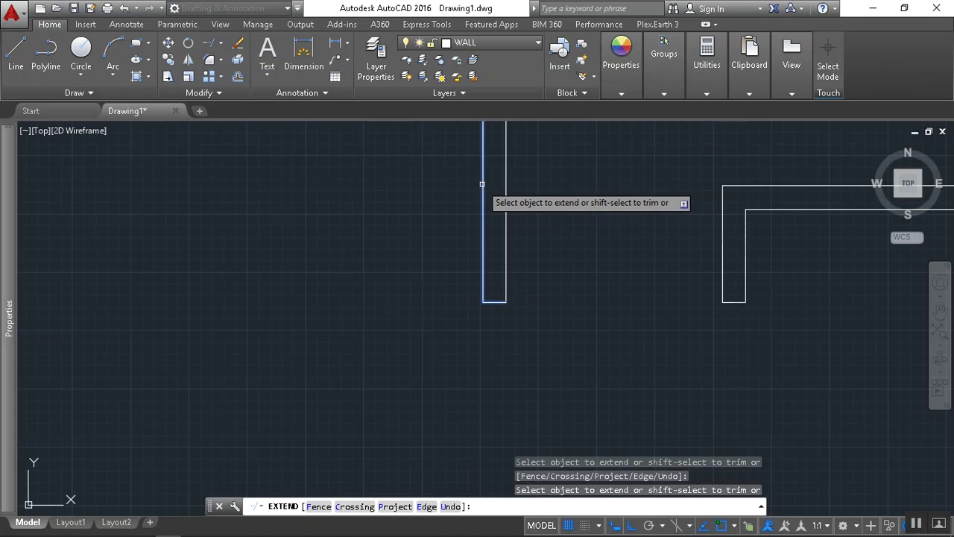
scroll(584, 269, "down", 5)
middle_click_drag(583, 266, 520, 292)
key("Escape")
key("Escape")
key("Escape")
scroll(513, 281, "up", 3)
scroll(511, 290, "down", 3)
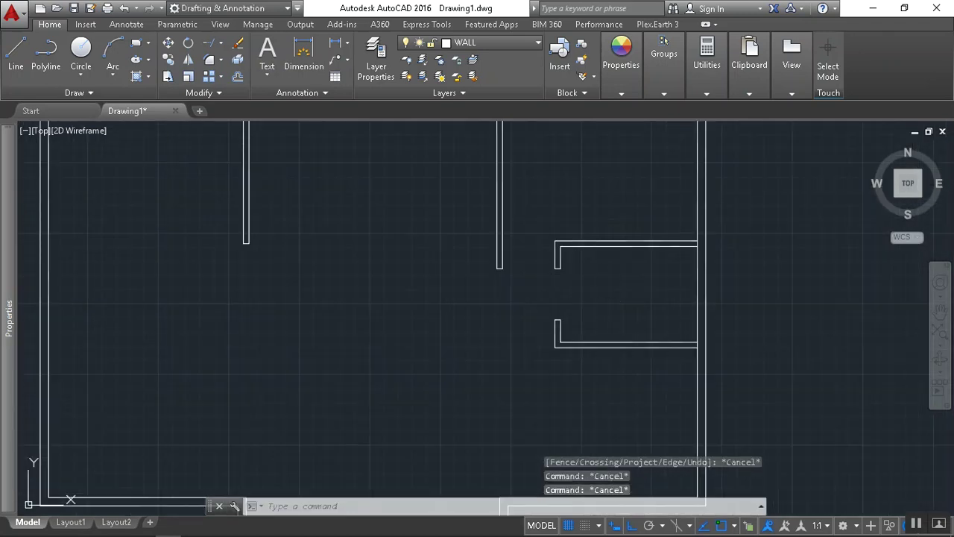
Compare the drawn partitions with the PDF floor plan, examining where the dining room and lower bedroom partitions run
key("alt+Tab")
scroll(564, 356, "up", 8)
scroll(522, 333, "down", 5)
scroll(526, 332, "down", 5)
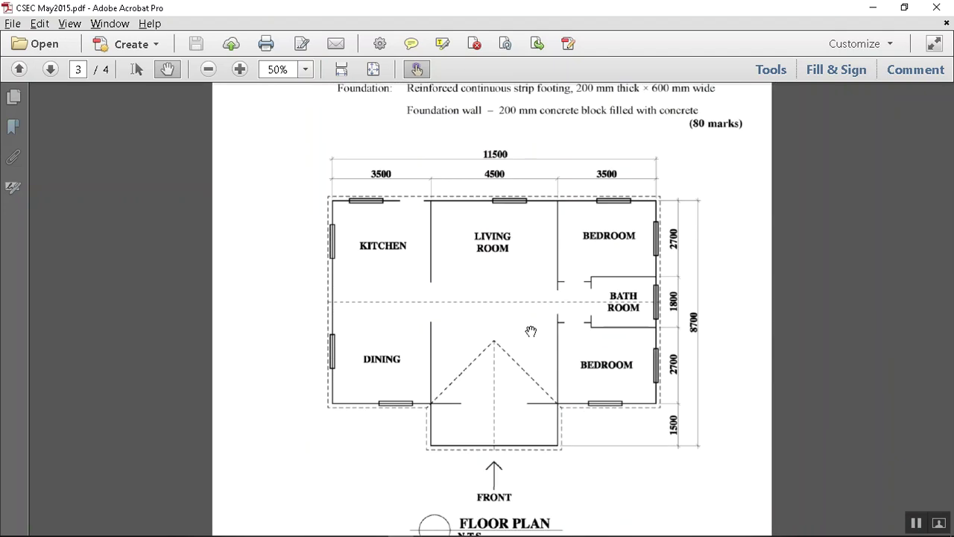
key("alt+Tab")
scroll(437, 276, "down", 2)
scroll(437, 277, "up", 2)
key("alt+Tab")
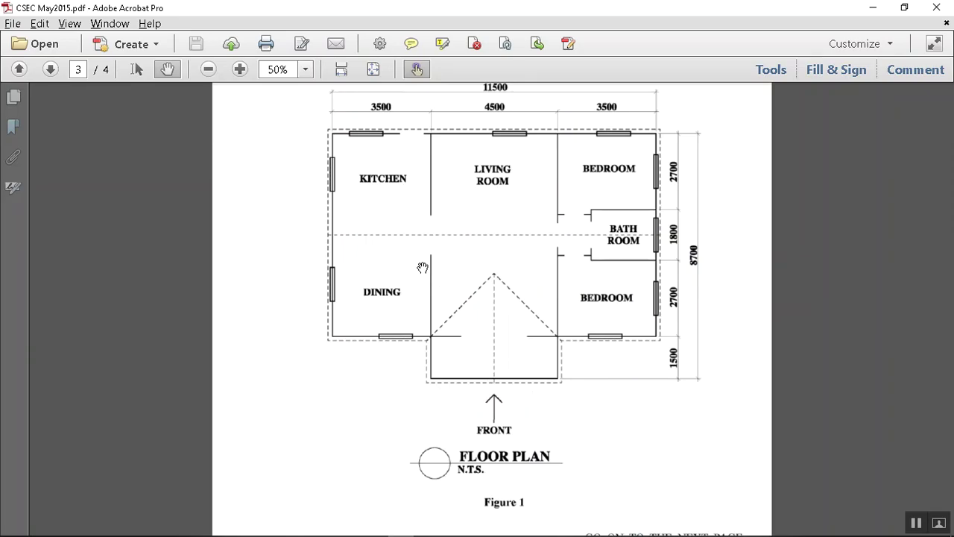
key("alt+Tab")
Mirror the two upper partitions and the upper bathroom wall about the house's horizontal midline, keeping the source objects
left_click(527, 205)
scroll(466, 231, "down", 4)
left_click(350, 231)
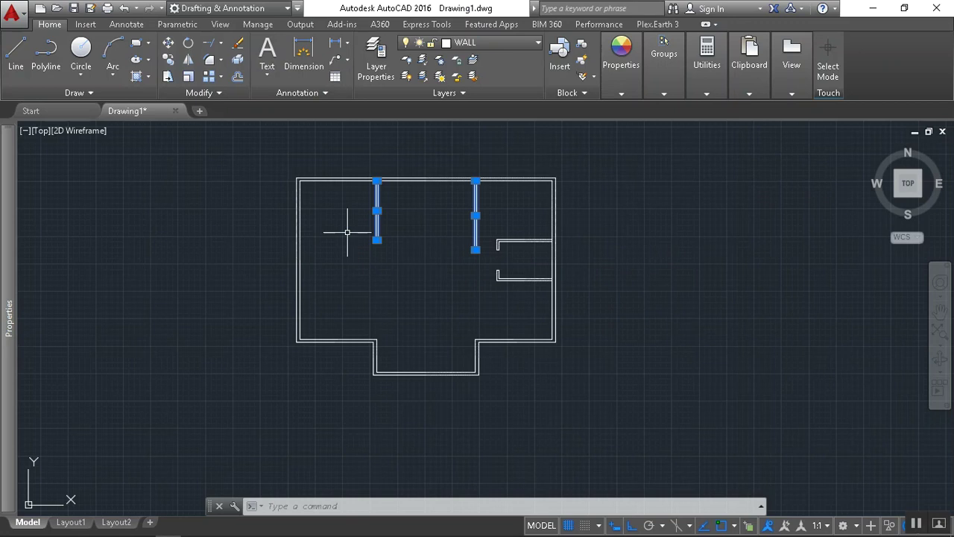
left_click(485, 263)
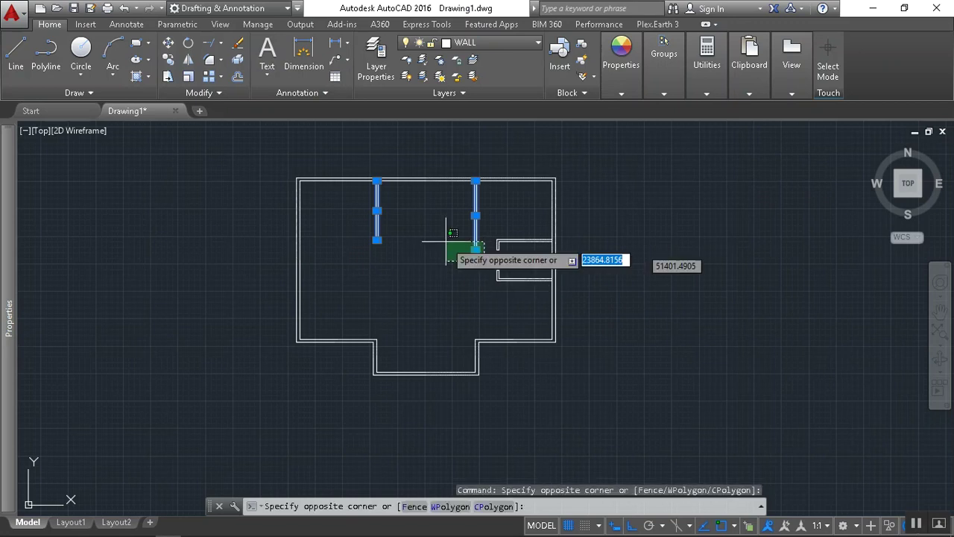
left_click(333, 235)
scroll(527, 257, "up", 4)
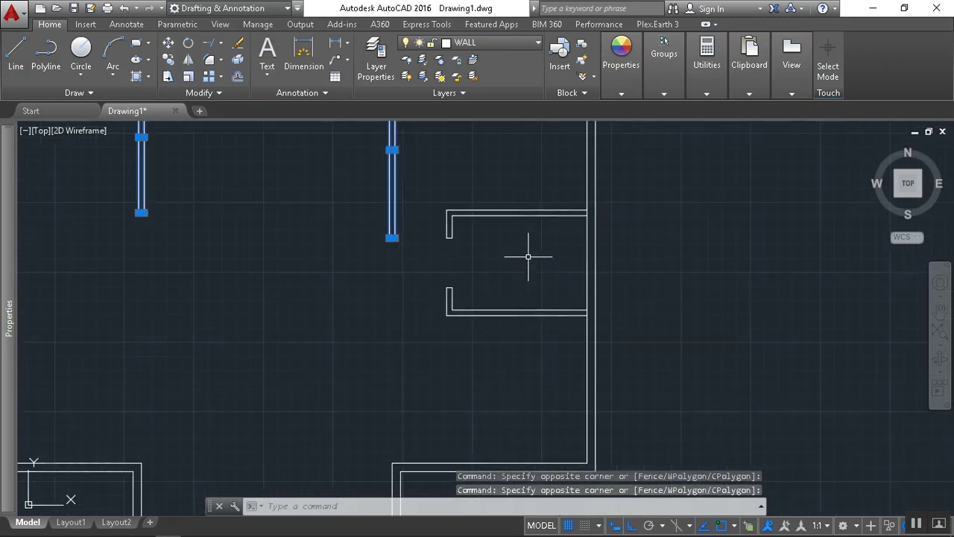
left_click(522, 257)
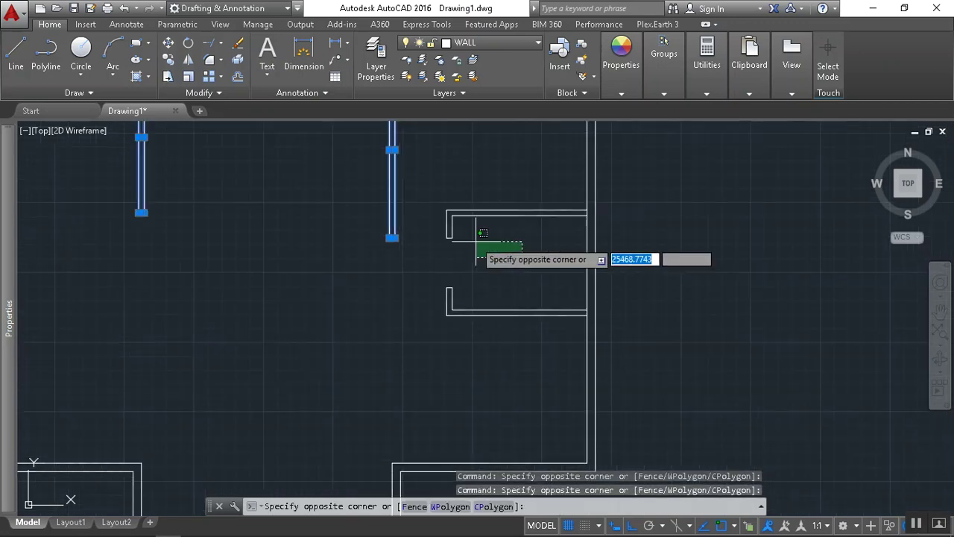
left_click(438, 196)
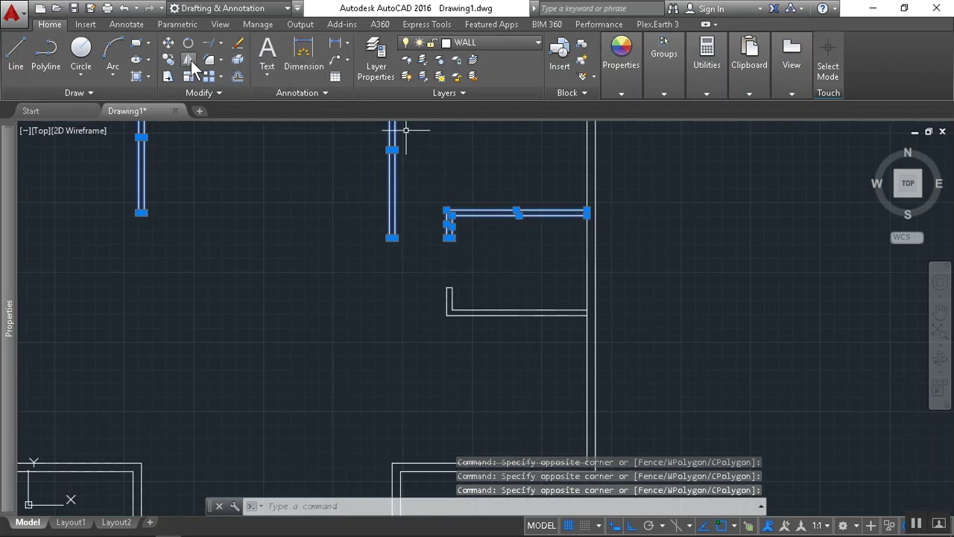
left_click(188, 61)
scroll(570, 254, "down", 4)
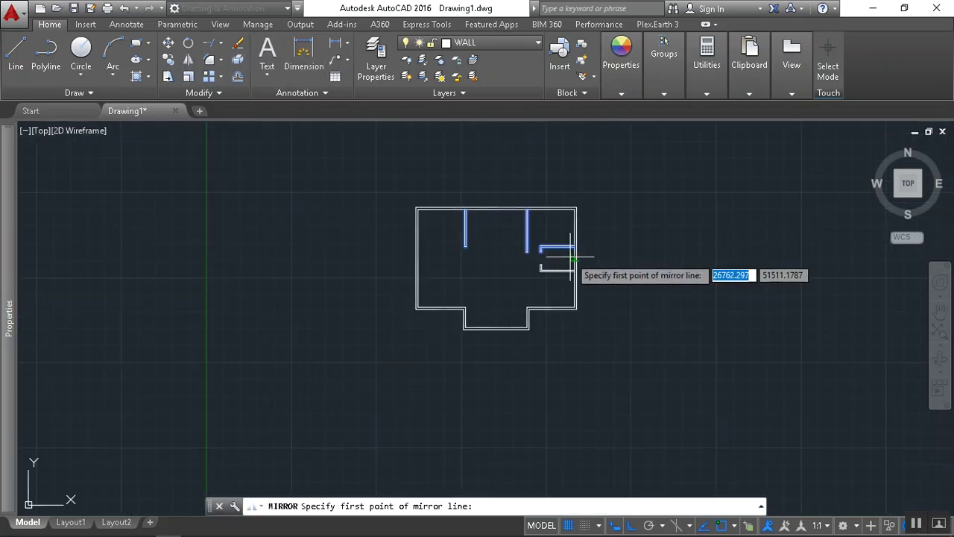
scroll(573, 257, "up", 2)
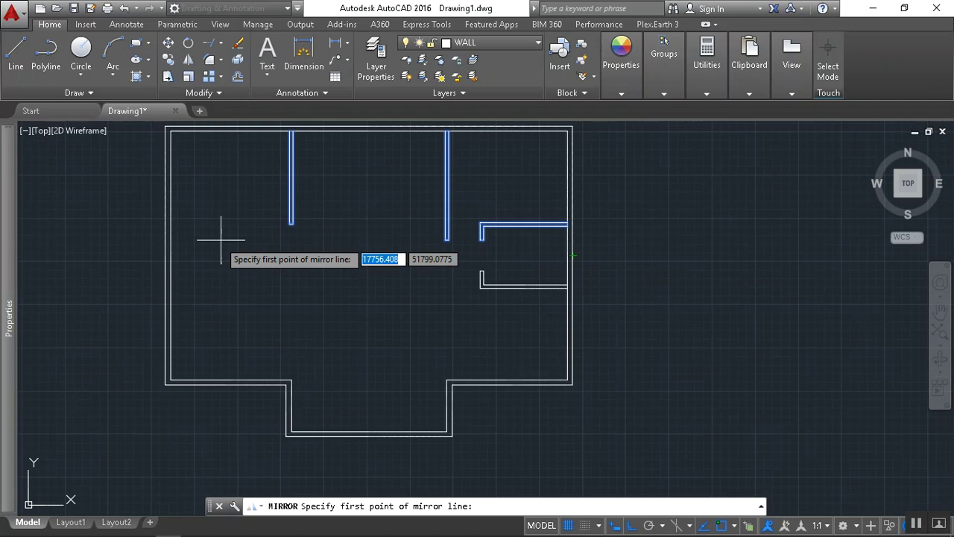
left_click(165, 256)
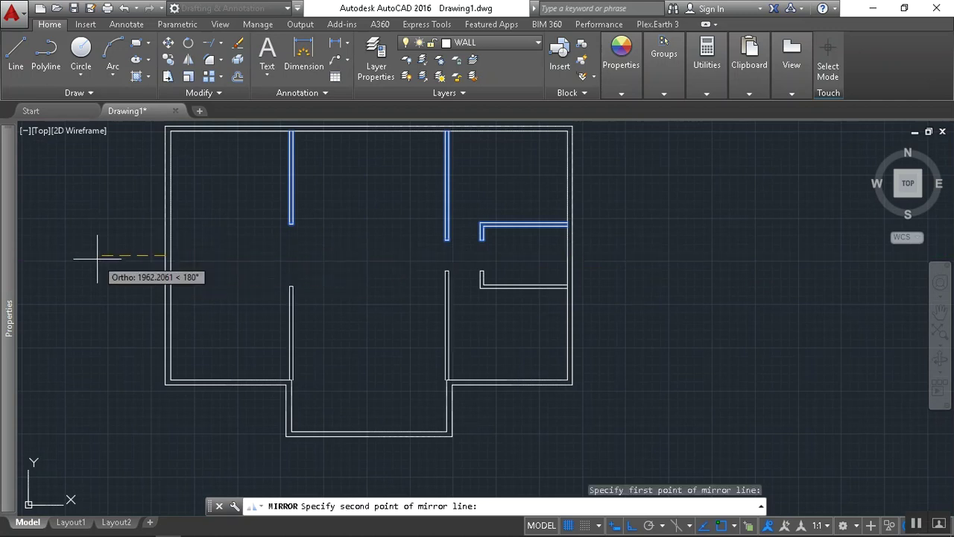
left_click(97, 256)
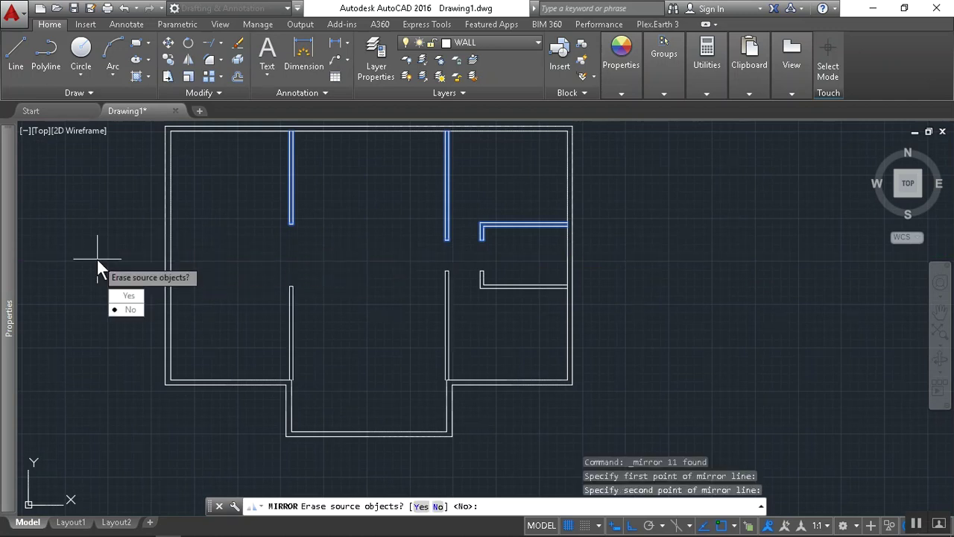
left_click(129, 310)
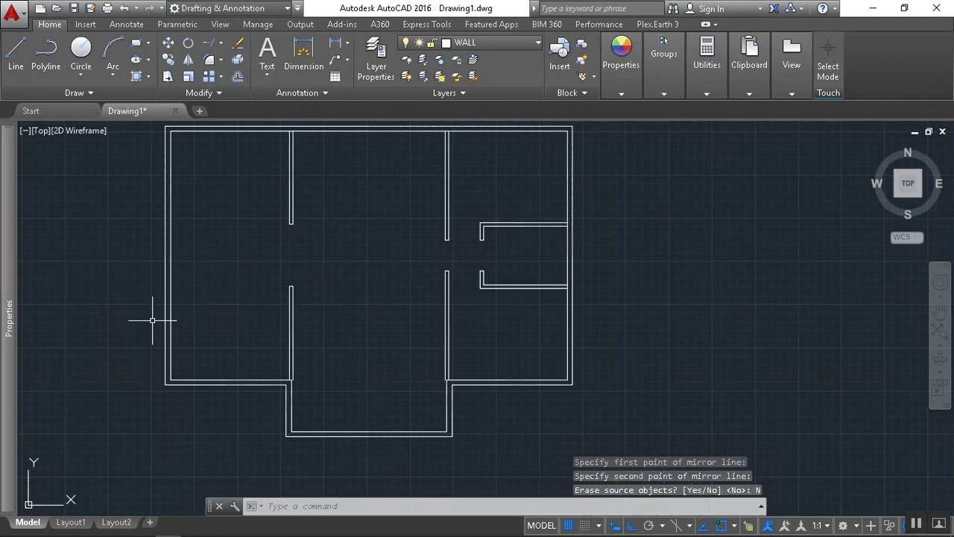
Move the kitchen and dining room partitions sideways so their living-room face aligns with the inner face of the porch's west wall
scroll(526, 254, "down", 3)
scroll(469, 283, "up", 5)
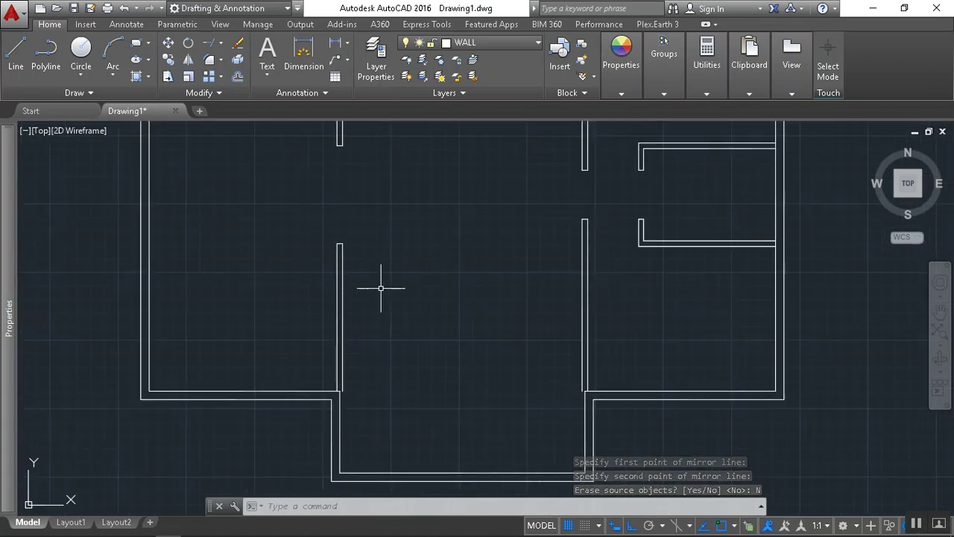
scroll(336, 387, "up", 2)
scroll(340, 238, "down", 3)
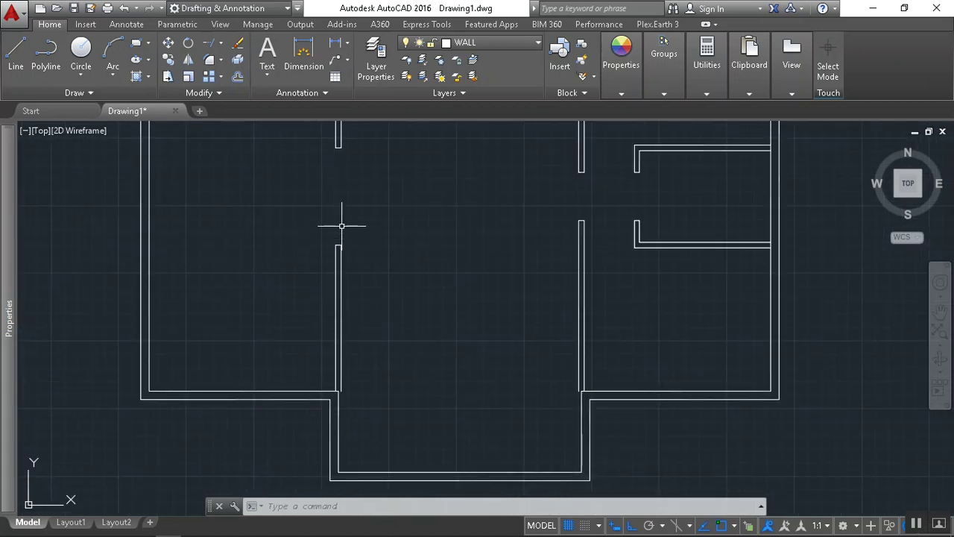
scroll(349, 189, "down", 3)
scroll(348, 189, "up", 4)
left_click(348, 241)
left_click(300, 182)
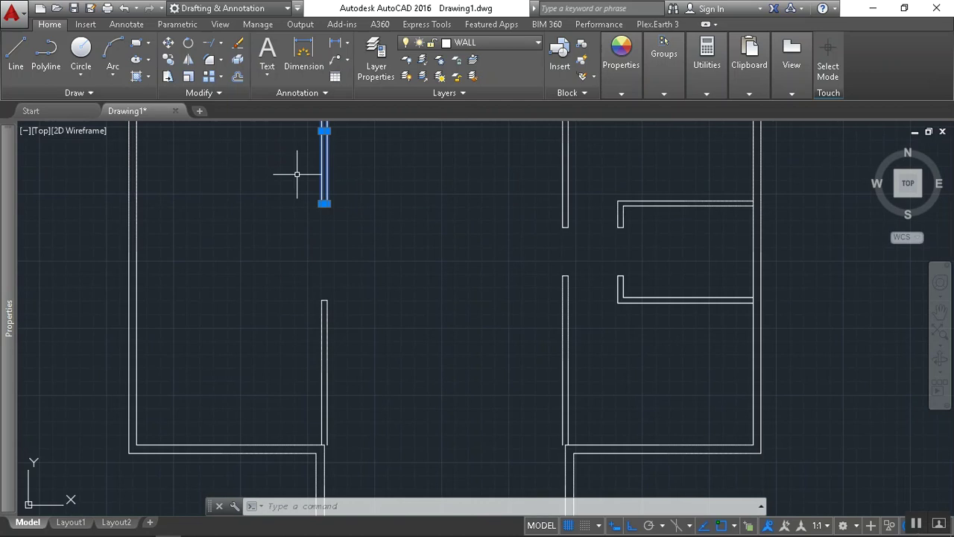
left_click(362, 398)
left_click(277, 316)
middle_click_drag(489, 356, 497, 281)
type("m")
key("Return")
scroll(328, 373, "up", 5)
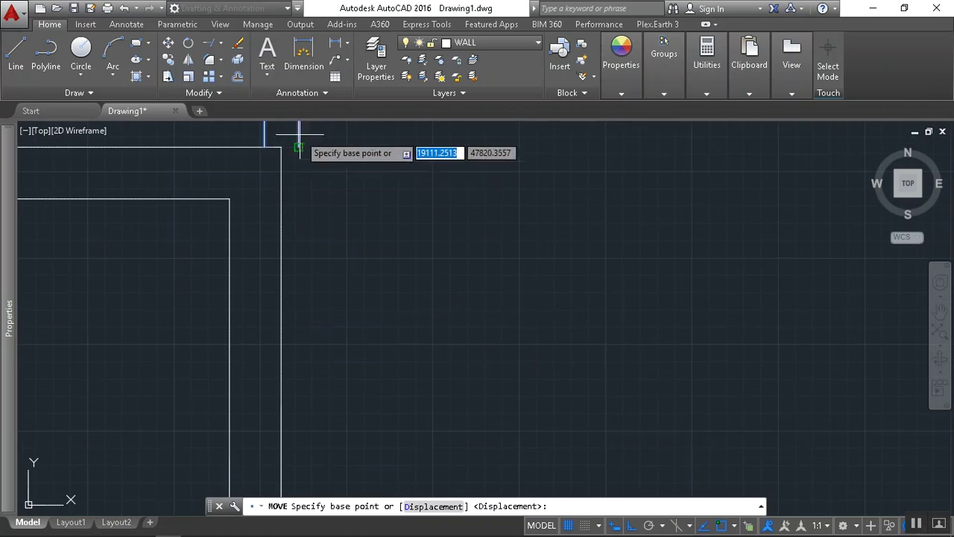
left_click(298, 141)
left_click(298, 202)
scroll(449, 218, "down", 4)
mouse_move(450, 217)
middle_mouse_down()
mouse_move(319, 306)
mouse_move(434, 258)
middle_mouse_up()
scroll(435, 258, "down", 4)
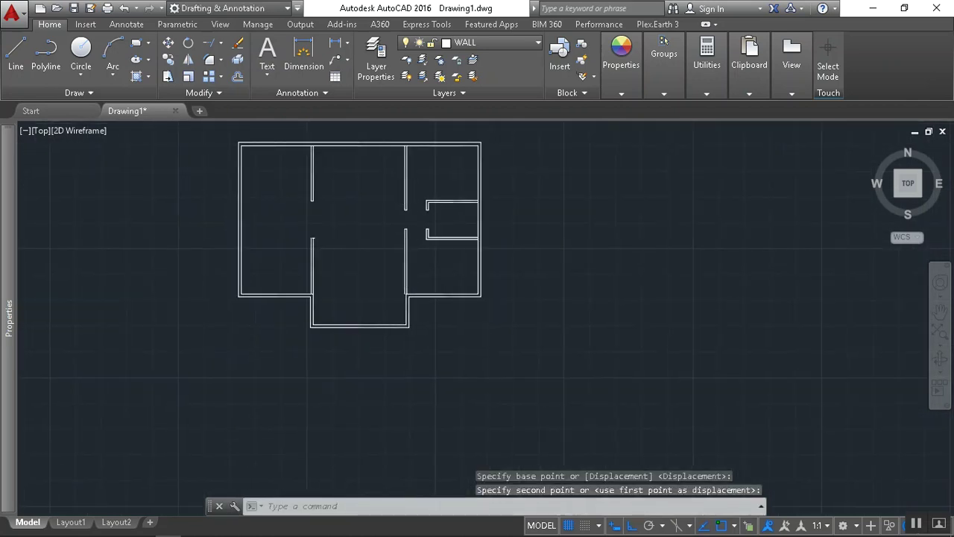
Move the upper and lower living room–bedroom partitions so their living-room face aligns with the inner face of the porch's east wall
scroll(416, 208, "up", 2)
left_click(419, 266)
left_click(372, 163)
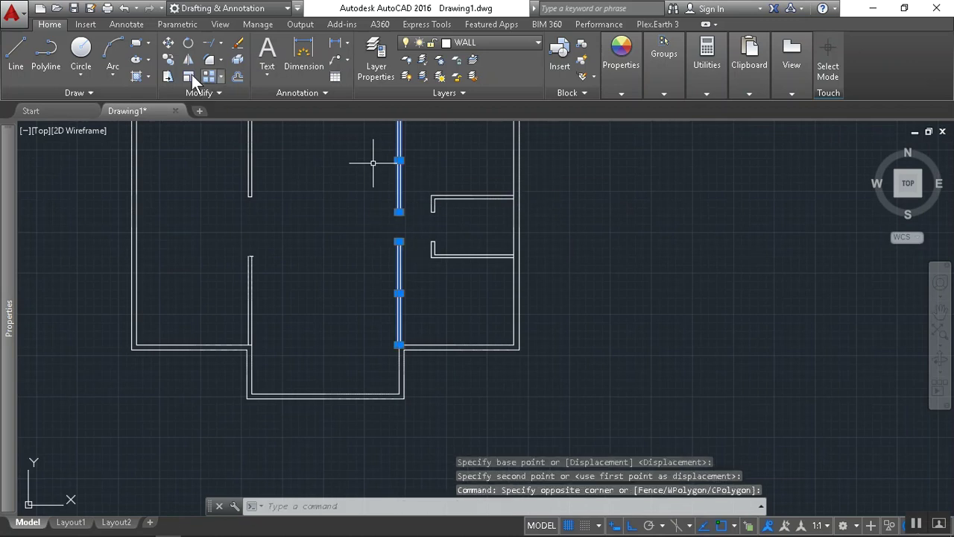
type("m")
key("Return")
scroll(330, 340, "up", 3)
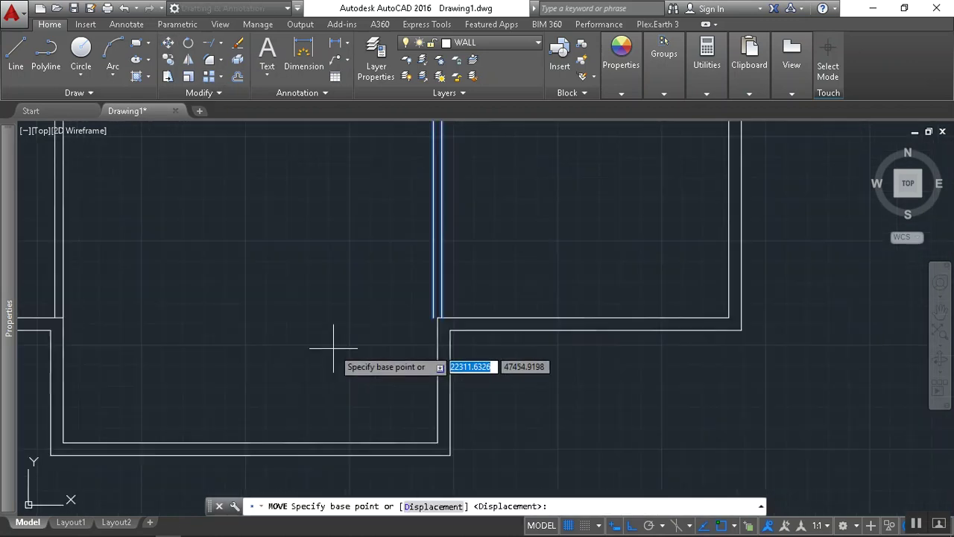
scroll(426, 331, "up", 2)
left_click(418, 309)
left_click(432, 302)
scroll(379, 330, "down", 4)
scroll(389, 307, "up", 4)
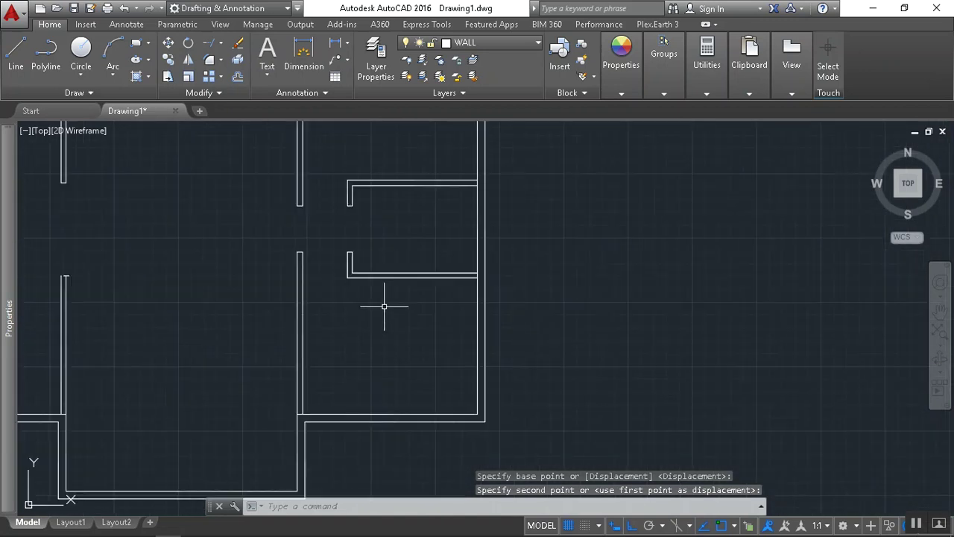
Fillet both faces of the dining room partition with its misaligned end line, using the Multiple option, to close the wall end cleanly
key("alt+Tab")
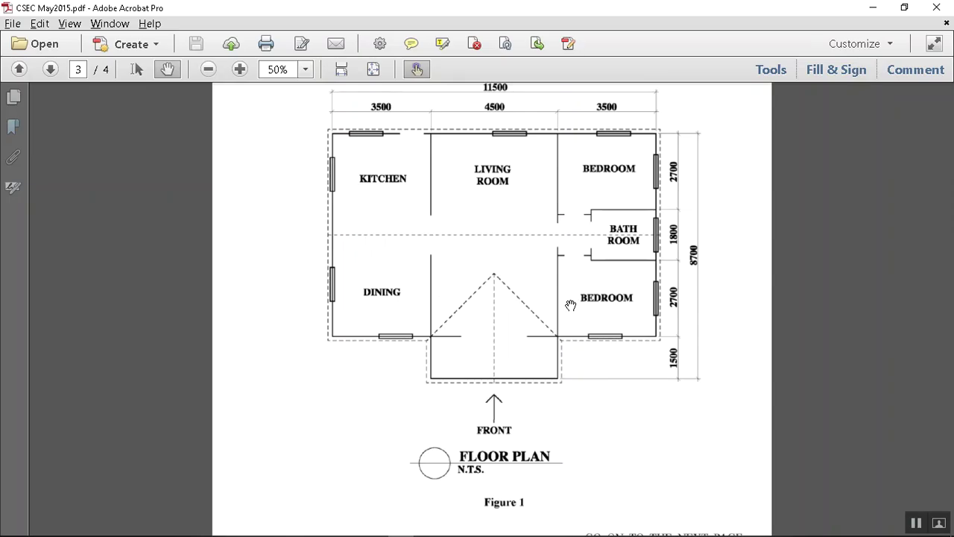
key("alt+Tab")
key("alt+Tab")
key("alt+Tab")
scroll(379, 309, "down", 4)
middle_click_drag(351, 331, 445, 350)
scroll(373, 307, "up", 4)
scroll(335, 291, "up", 3)
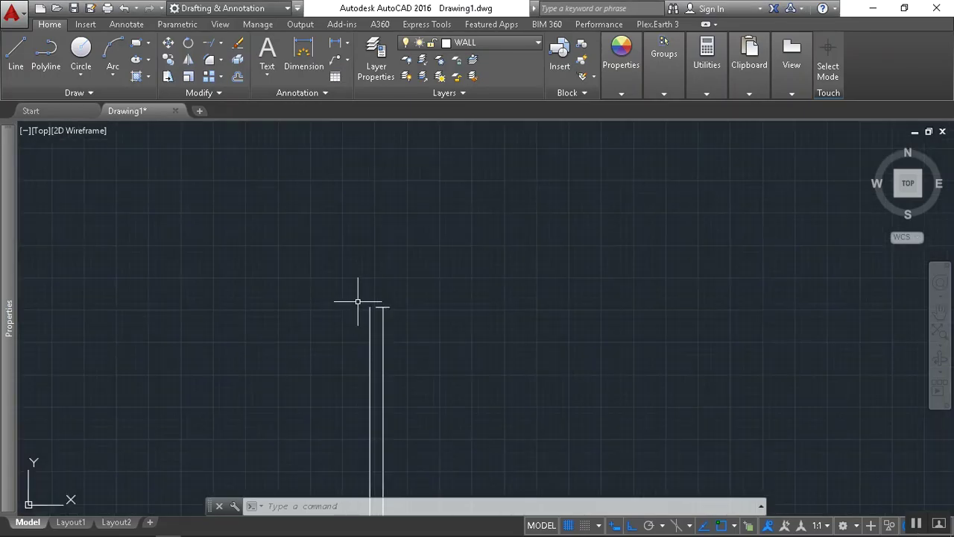
middle_click_drag(362, 307, 366, 319)
scroll(385, 312, "up", 4)
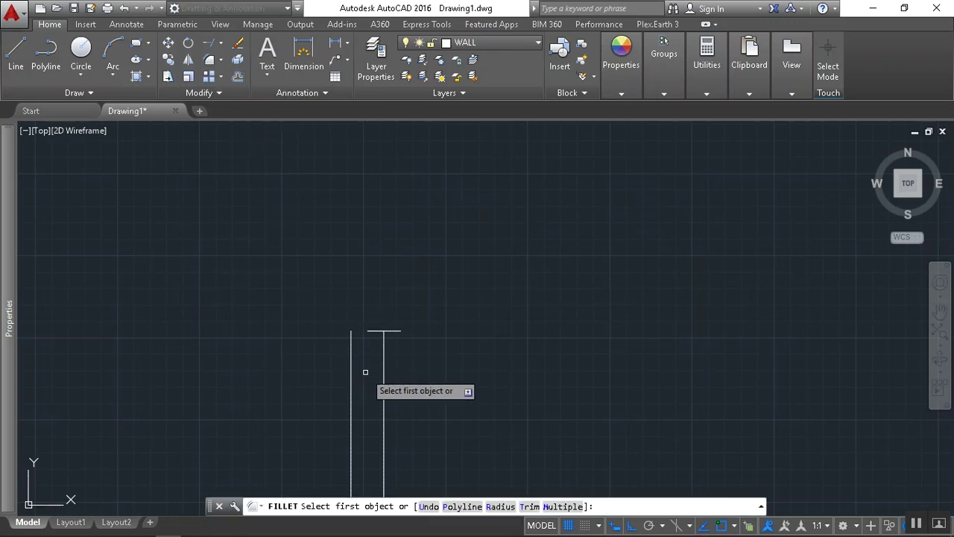
key("Return")
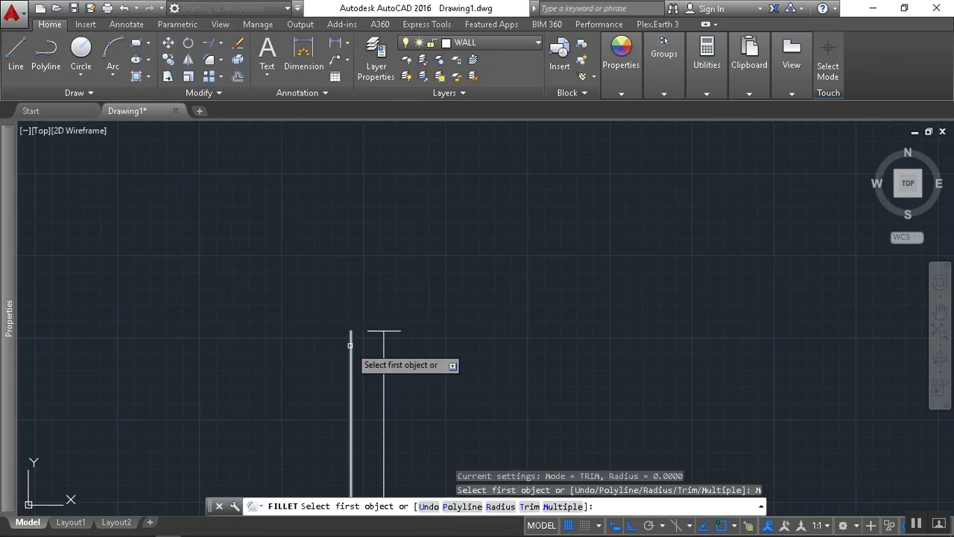
left_click(351, 344)
left_click(368, 330)
left_click(374, 331)
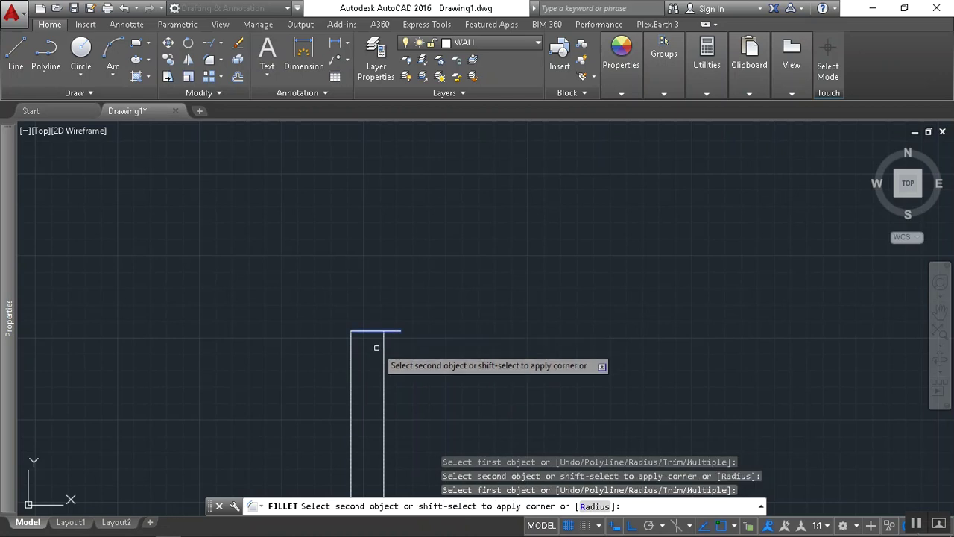
left_click(383, 358)
scroll(370, 267, "down", 8)
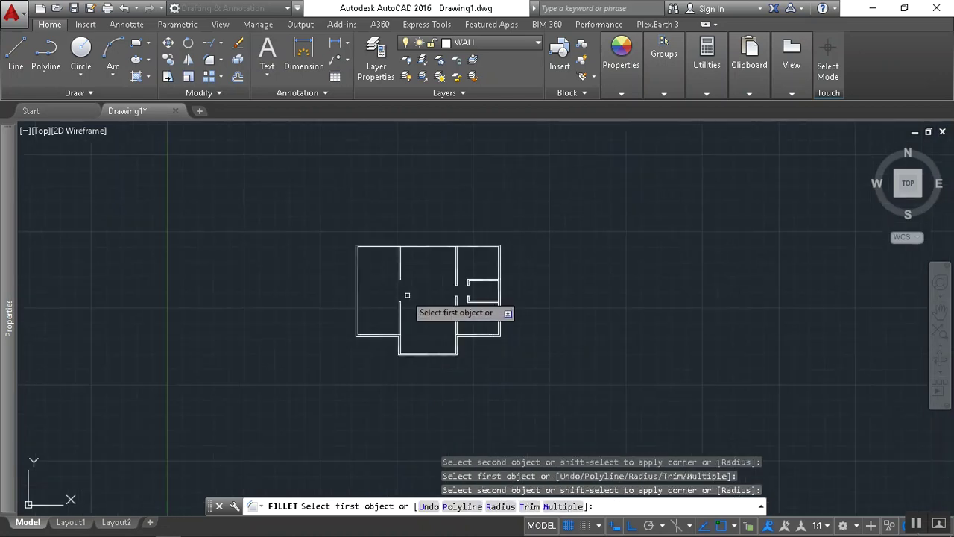
scroll(407, 321, "up", 3)
key("Escape")
key("Escape")
key("Escape")
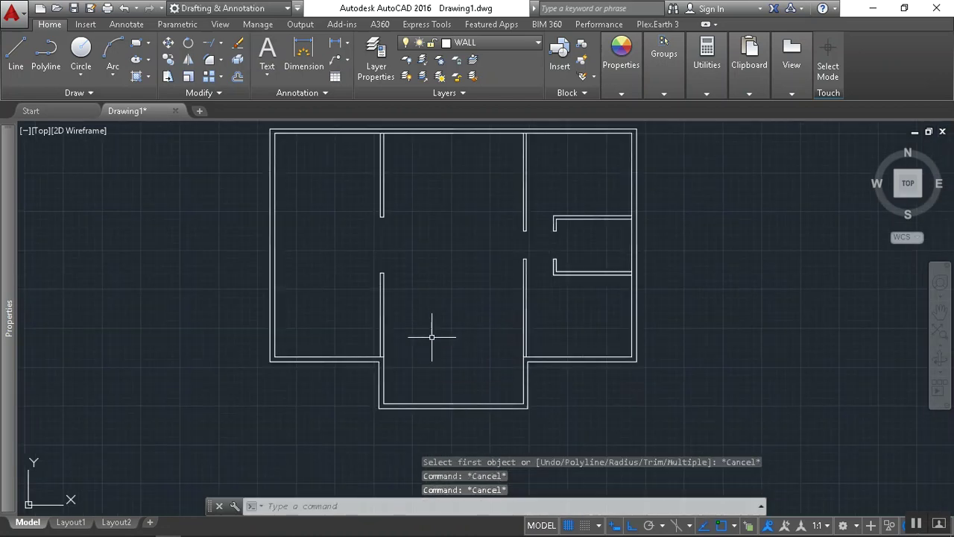
Compare the drawn wall layout with the PDF floor plan, examining the doors and windows along the walls
key("alt+Tab")
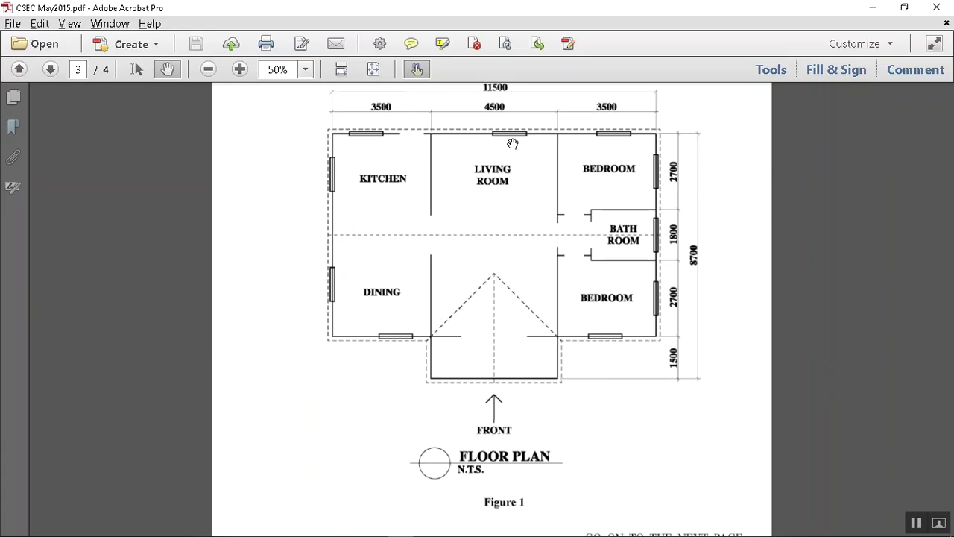
key("alt+Tab")
scroll(466, 277, "down", 6)
scroll(471, 279, "up", 2)
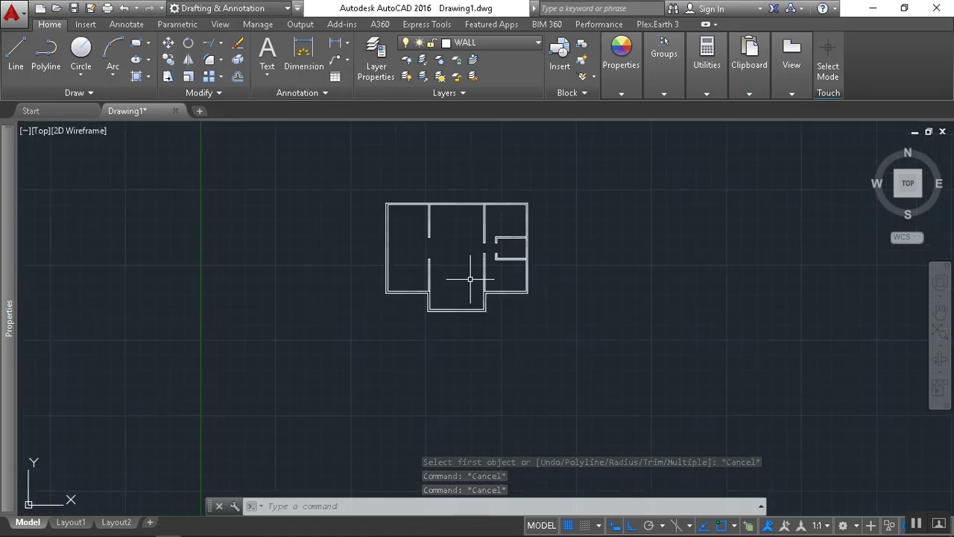
middle_click_drag(470, 280, 408, 273)
scroll(399, 272, "up", 2)
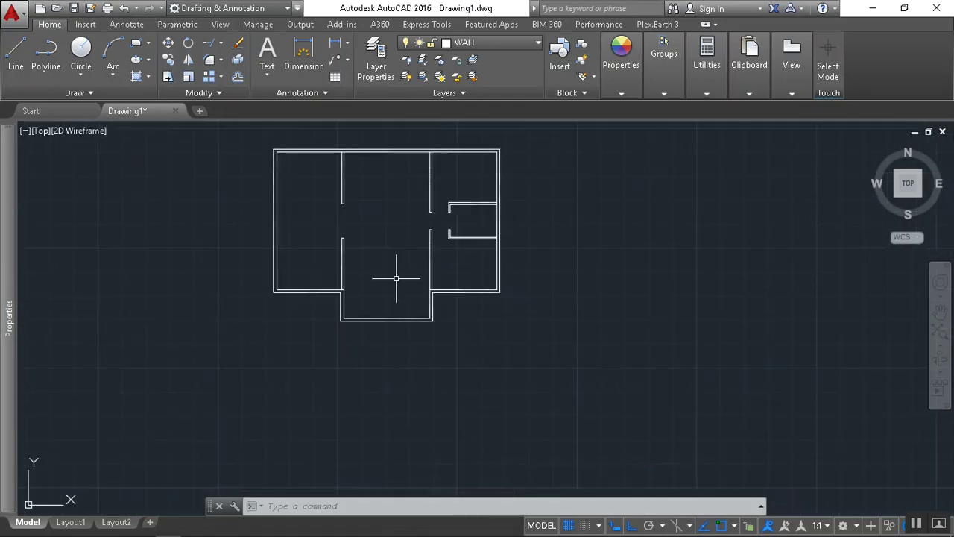
key("alt+Tab")
key("alt+Tab")
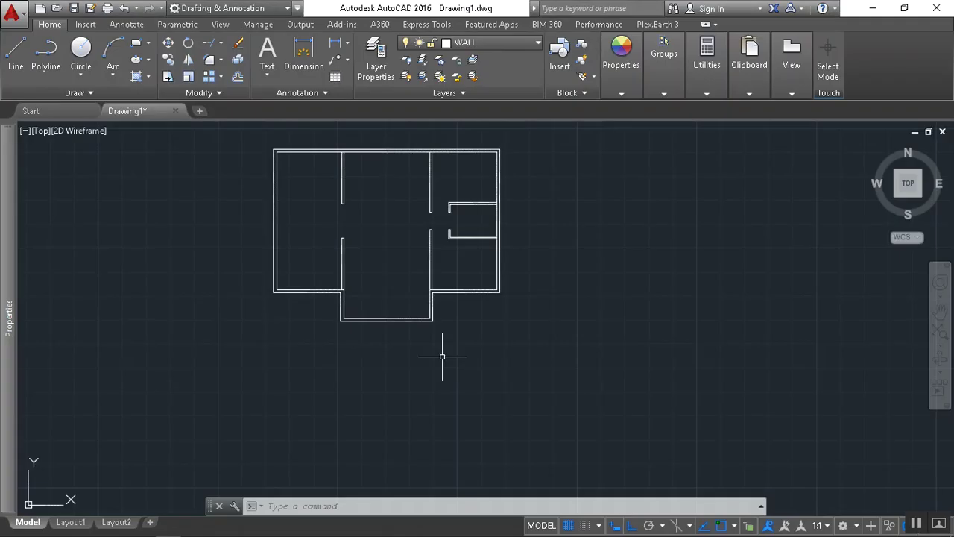
key("alt+Tab")
key("alt+Tab")
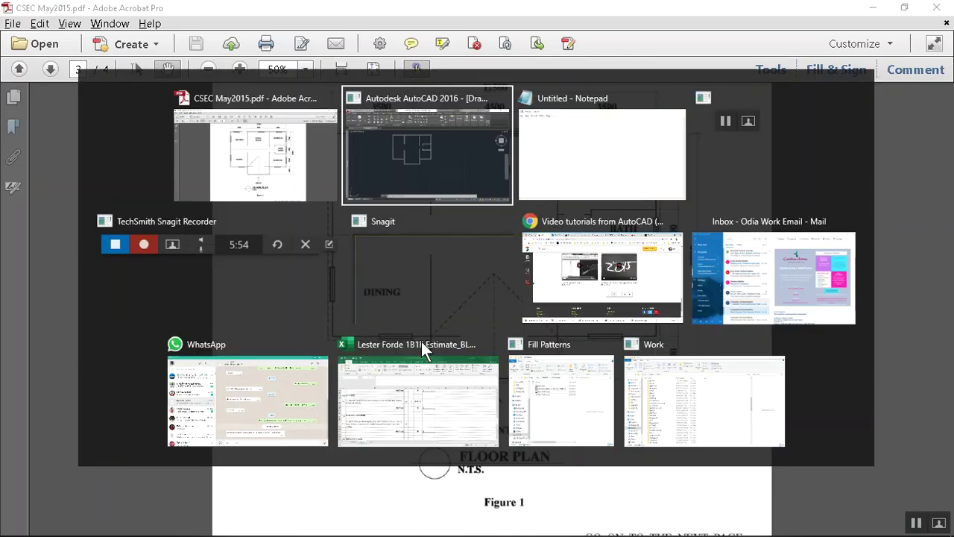
Inspect the wall junctions at the porch and the overall wall layout of the drawn house plan
scroll(239, 224, "up", 3)
scroll(251, 256, "up", 5)
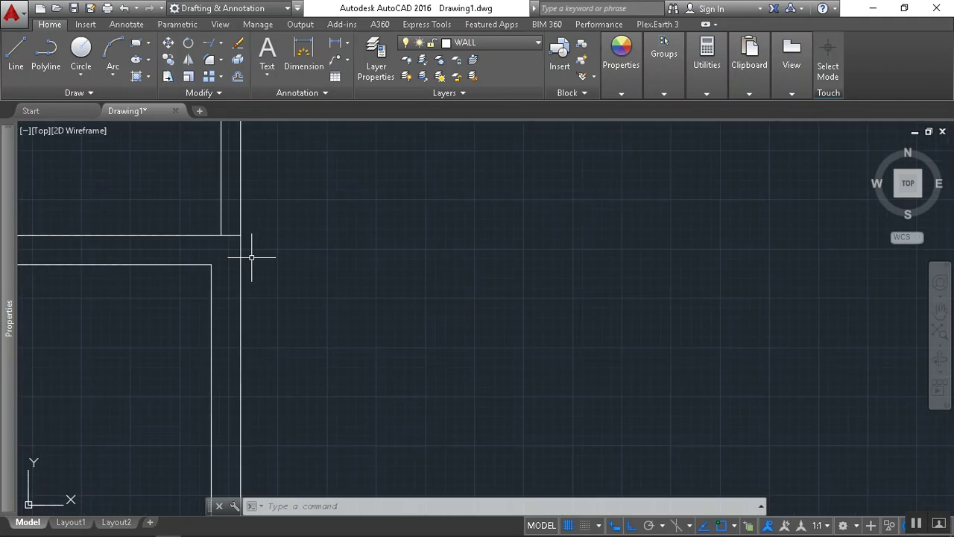
left_click(196, 237)
scroll(290, 275, "down", 5)
key("Escape")
key("Escape")
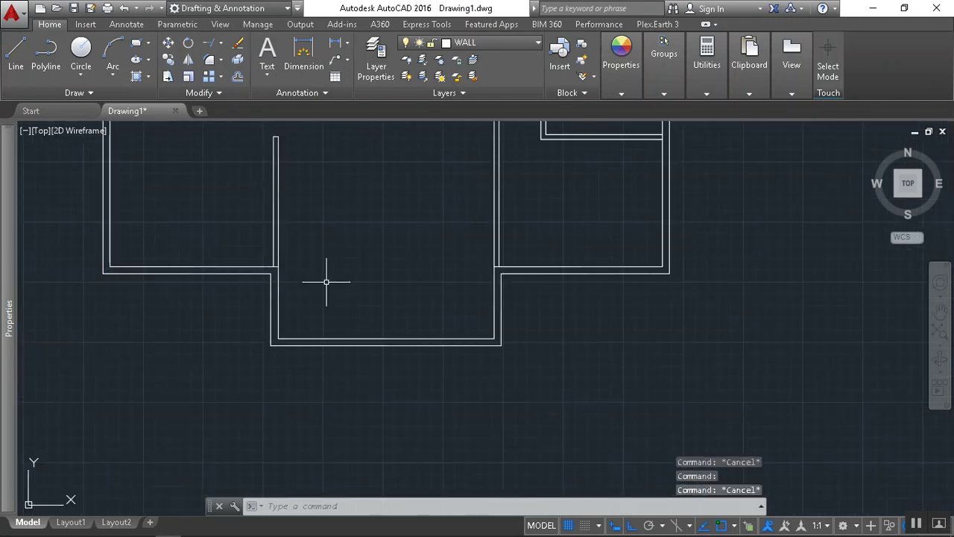
key("Escape")
scroll(351, 287, "down", 4)
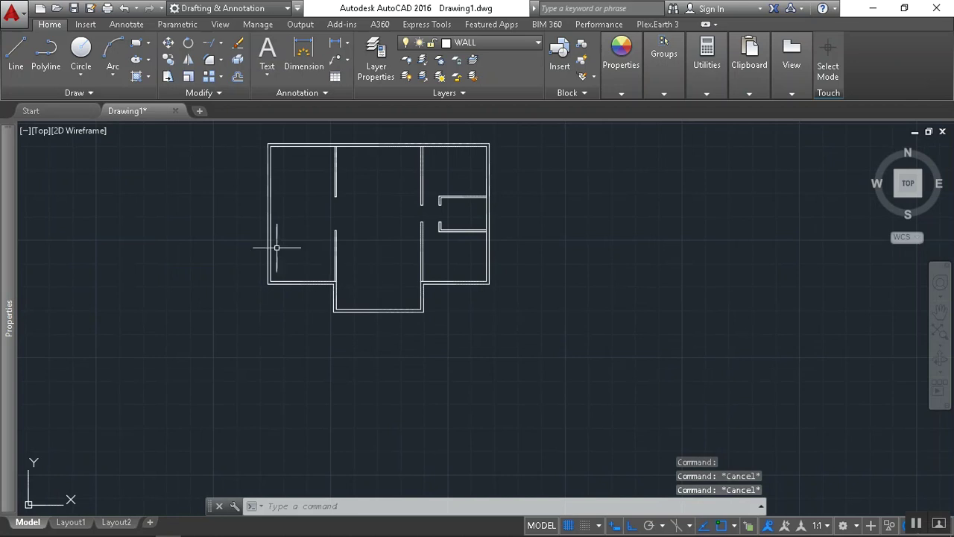
scroll(342, 273, "down", 3)
scroll(341, 270, "up", 3)
middle_click_drag(340, 270, 355, 310)
Copy the whole house plan twice, placing the two copies in a horizontal row east of the original
left_click(234, 159)
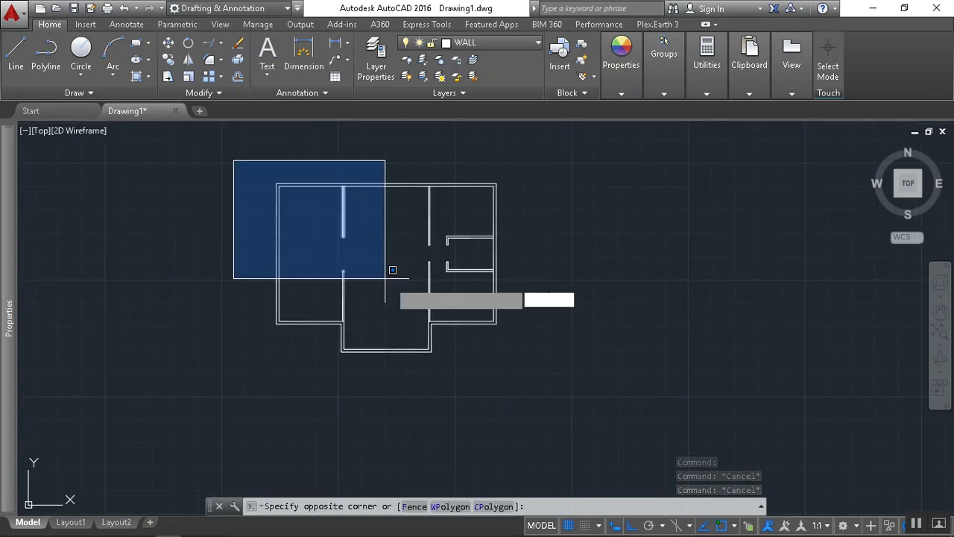
left_click(534, 376)
left_click(168, 62)
left_click(273, 387)
scroll(522, 383, "down", 4)
middle_click_drag(514, 393, 380, 386)
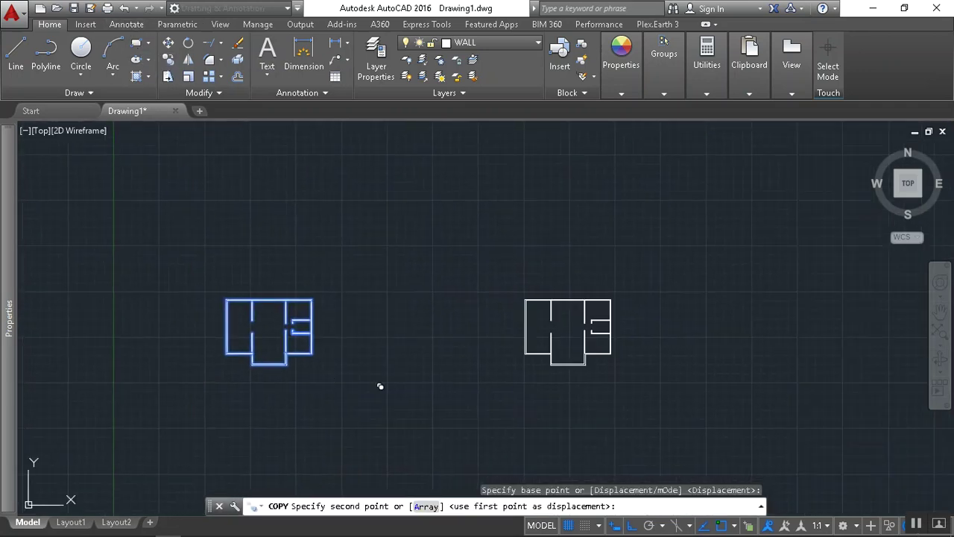
left_click(428, 379)
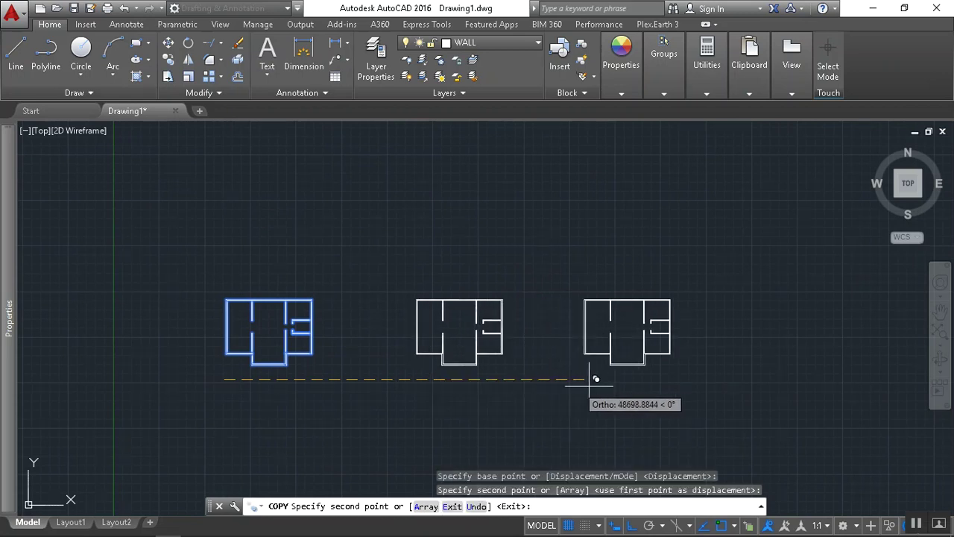
left_click(644, 379)
key("Escape")
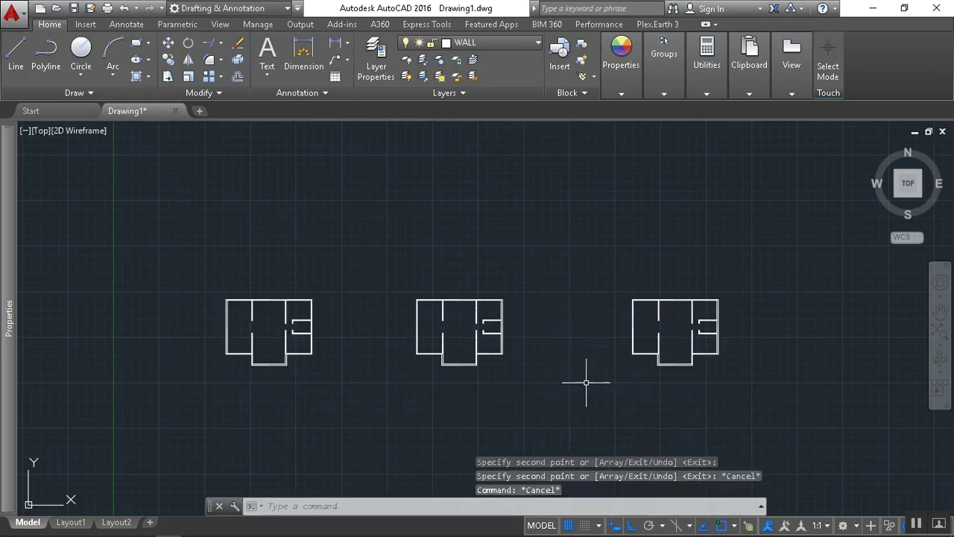
key("Escape")
key("Escape")
Make ROOF the current layer and check the dashed roof outline on the PDF floor plan
scroll(244, 344, "up", 6)
scroll(239, 362, "down", 6)
middle_click_drag(501, 343, 475, 338)
scroll(466, 328, "up", 4)
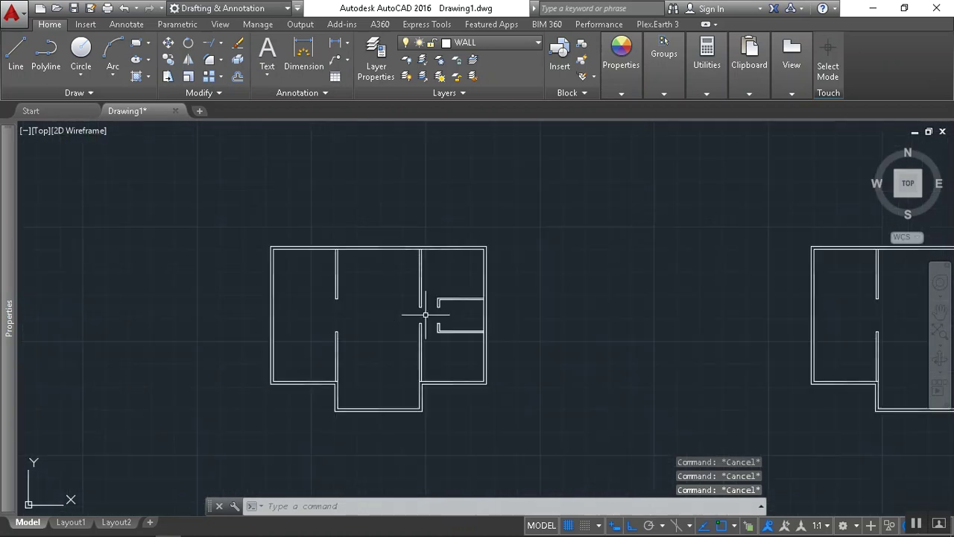
left_click(500, 43)
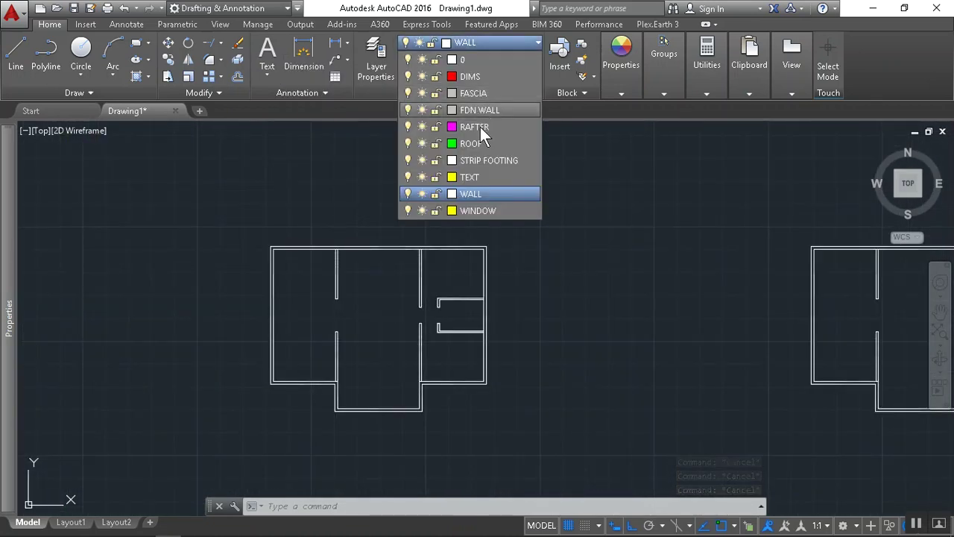
left_click(483, 133)
scroll(524, 262, "down", 2)
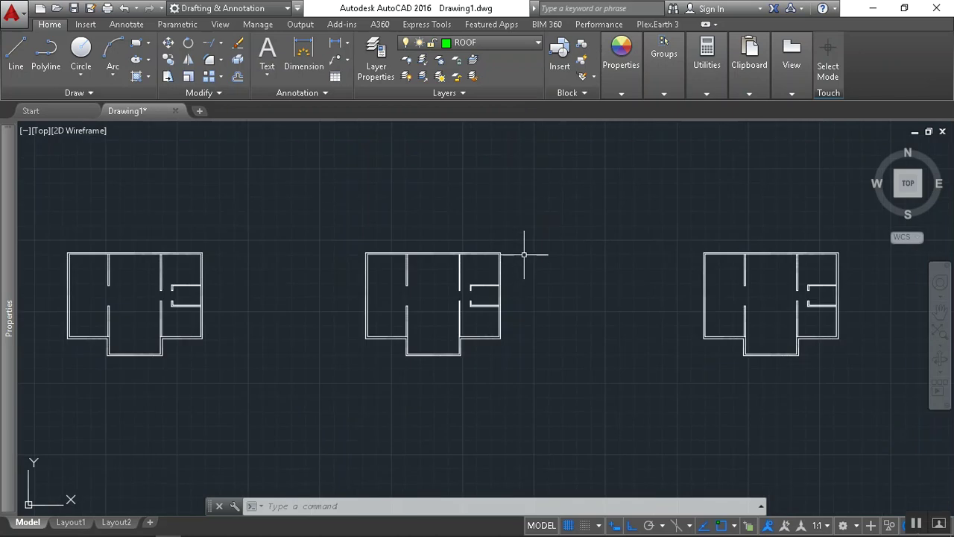
scroll(522, 268, "down", 2)
key("alt+Tab")
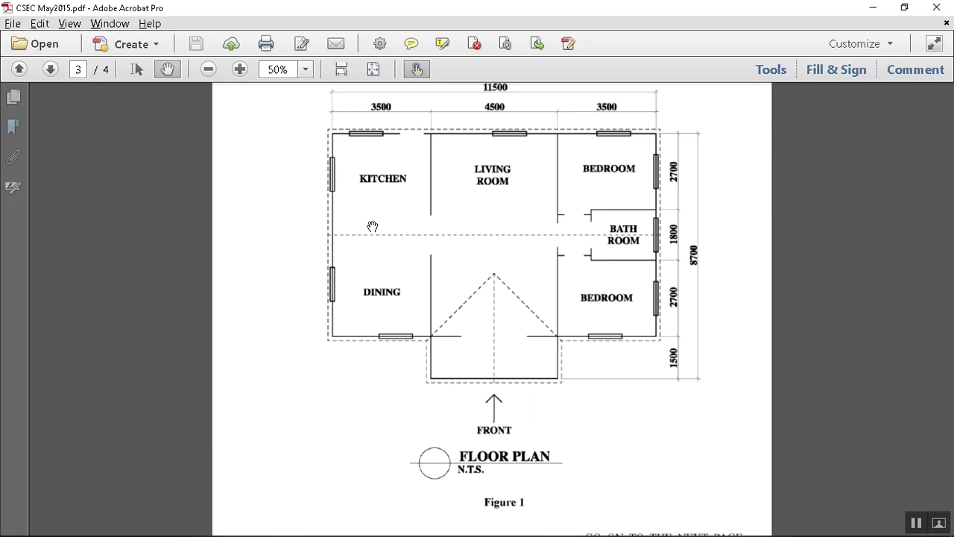
key("alt+Tab")
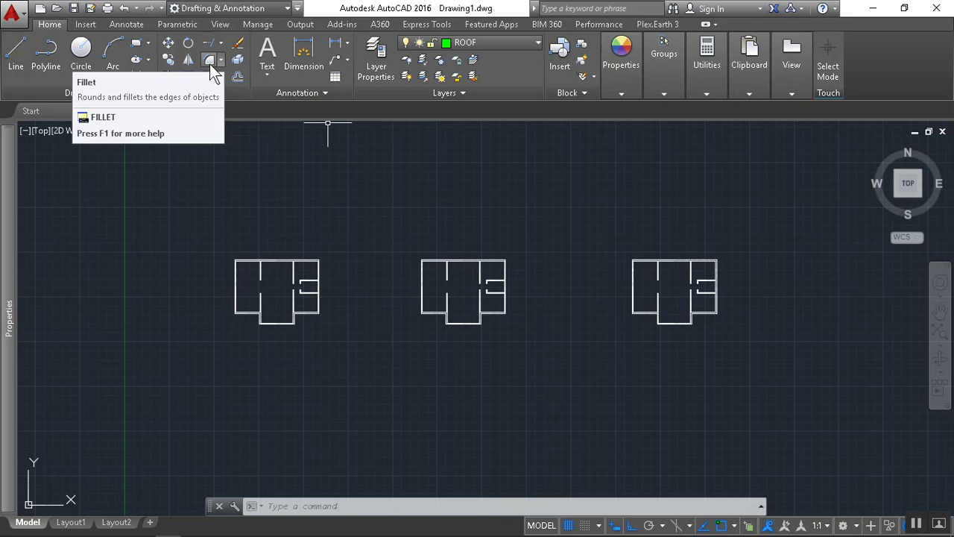
Join all outer-face lines of the middle plan's external walls, including the porch, into one closed polyline
key("Escape")
key("Escape")
key("Escape")
scroll(438, 264, "up", 2)
scroll(437, 268, "up", 3)
left_click(405, 239)
left_click(371, 270)
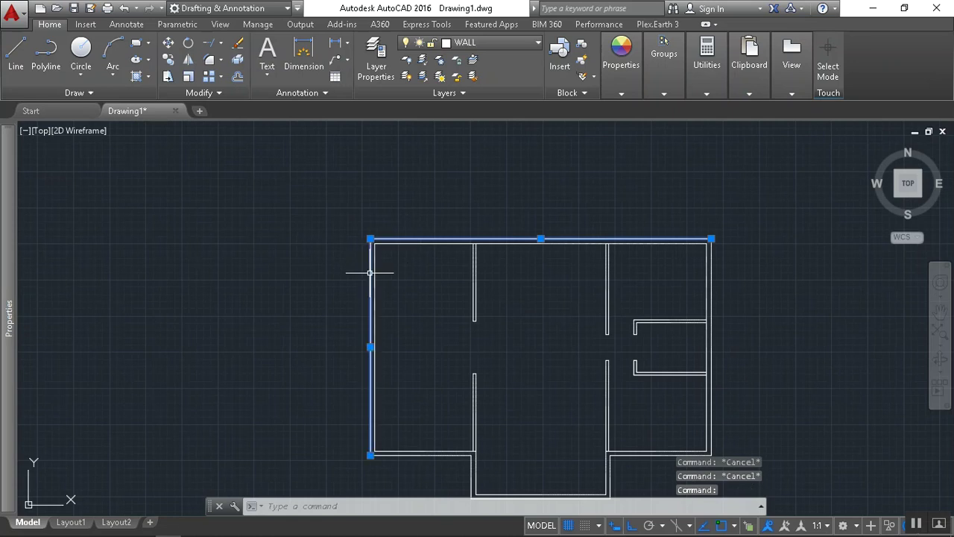
left_click(710, 295)
scroll(738, 287, "up", 2)
scroll(629, 348, "up", 2)
left_click(553, 362)
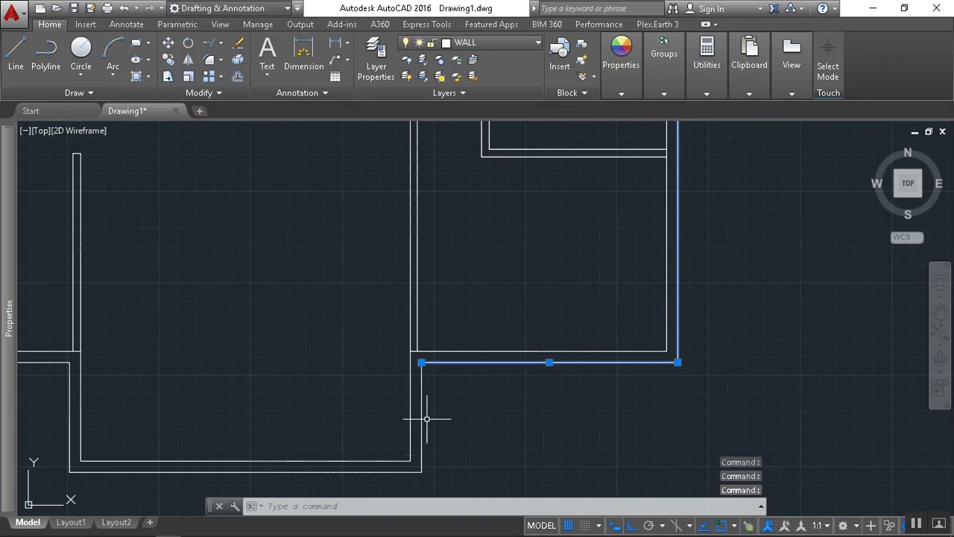
middle_click_drag(490, 443, 654, 318)
scroll(618, 326, "up", 2)
left_click(518, 355)
scroll(517, 345, "down", 2)
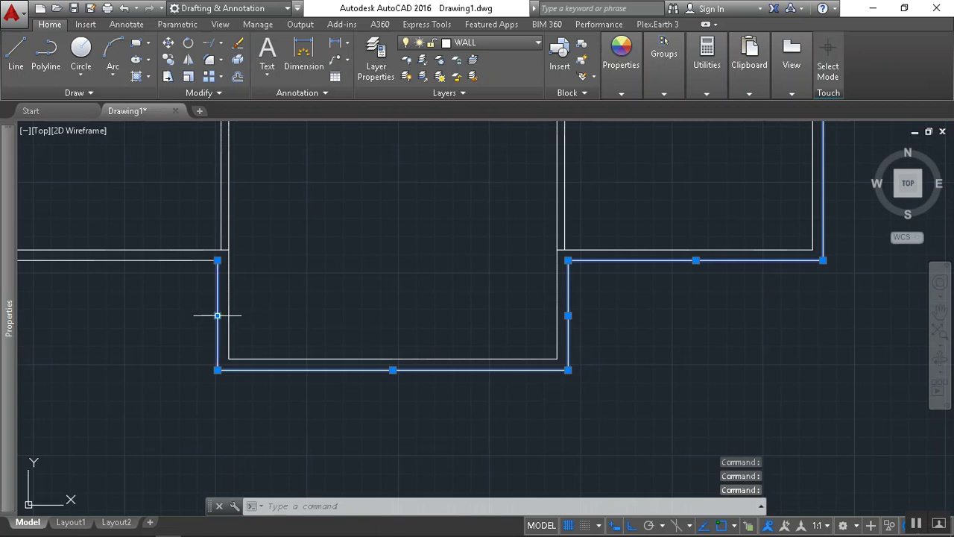
left_click(159, 259)
scroll(213, 304, "down", 4)
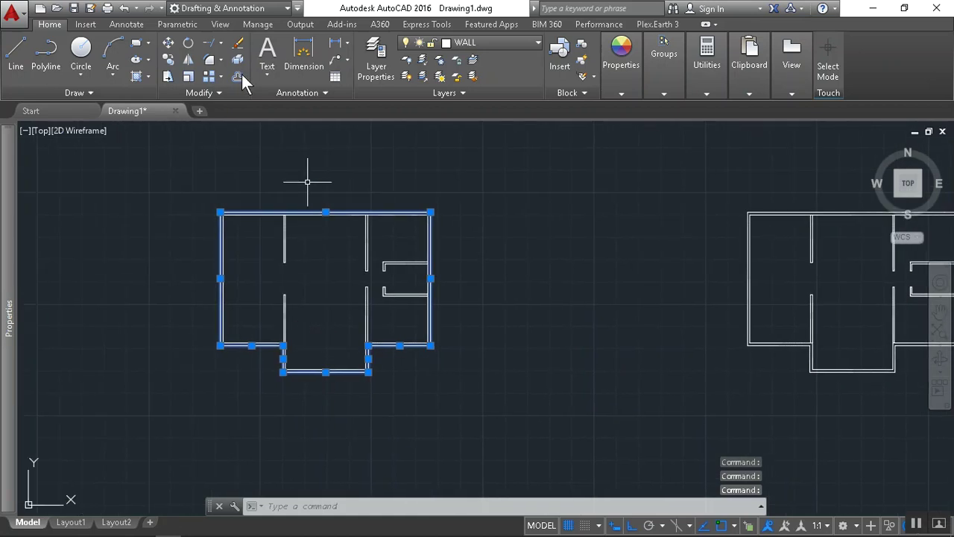
left_click(221, 90)
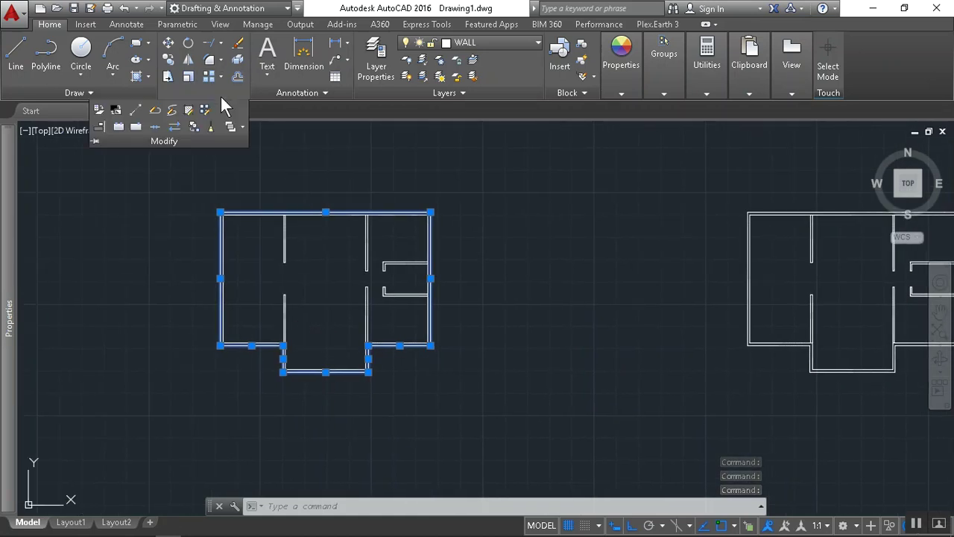
left_click(154, 126)
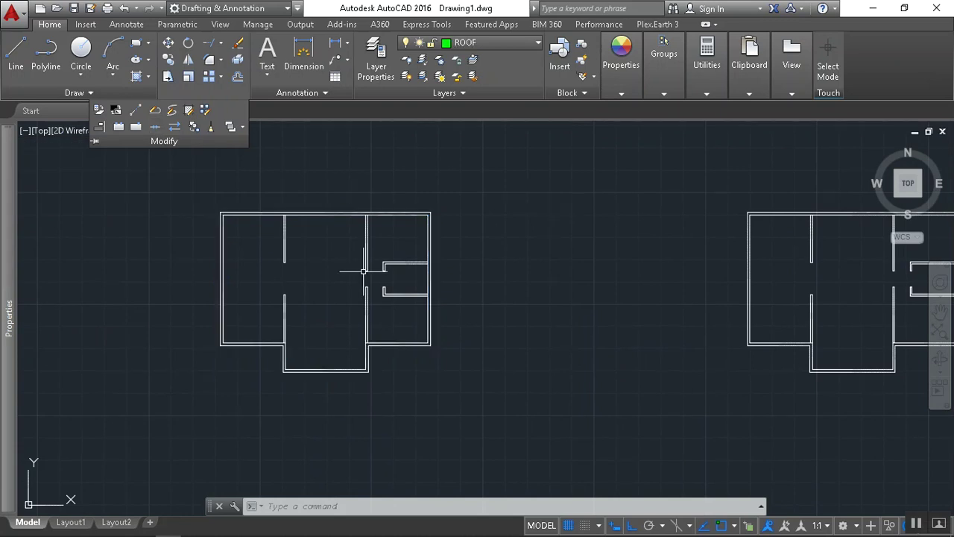
Offset the middle plan's joined outer wall outline outward by 450 to form the roof outline
type("o")
key("Return")
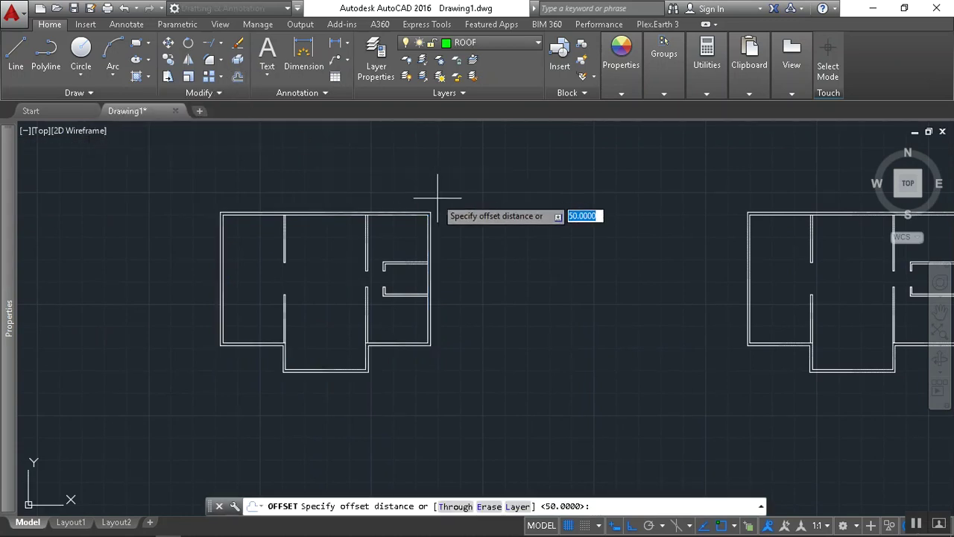
type("450")
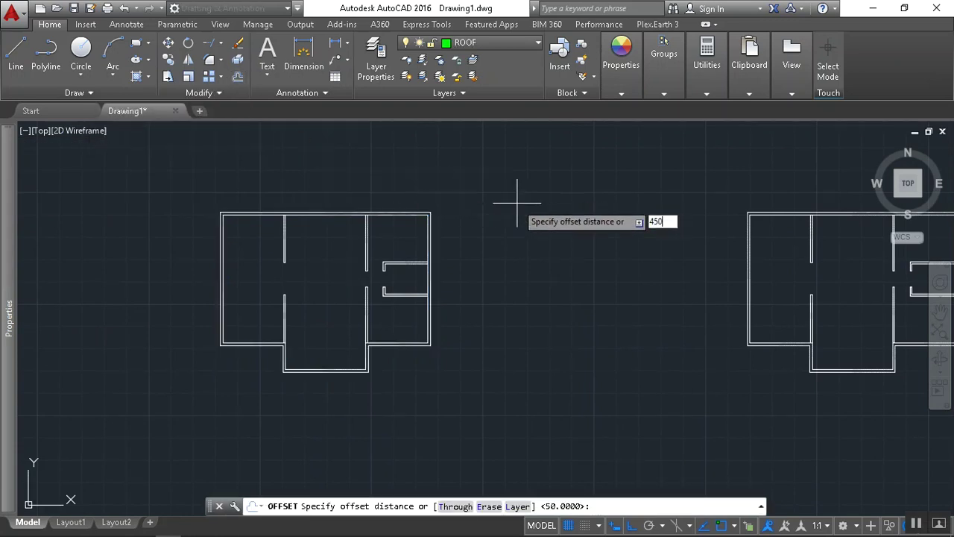
key("Return")
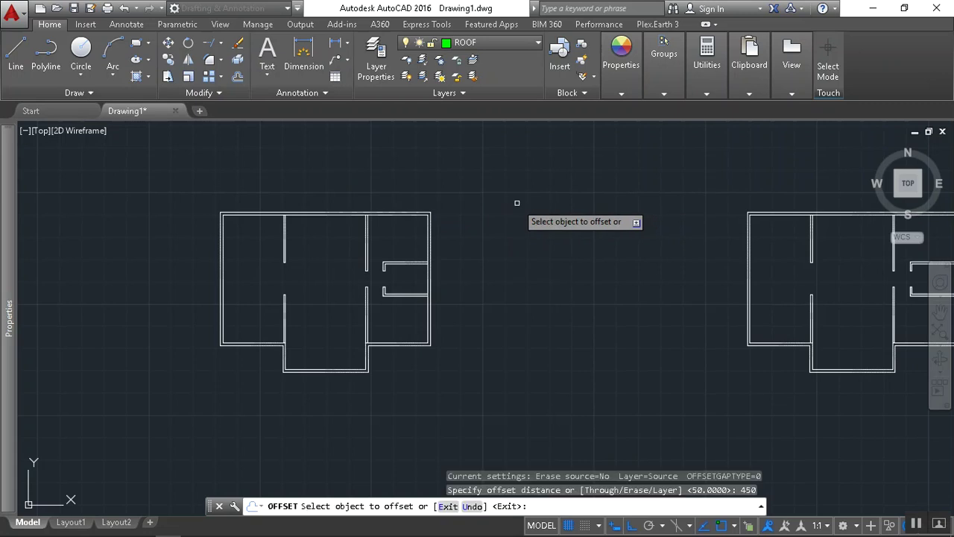
left_click(399, 214)
left_click(395, 173)
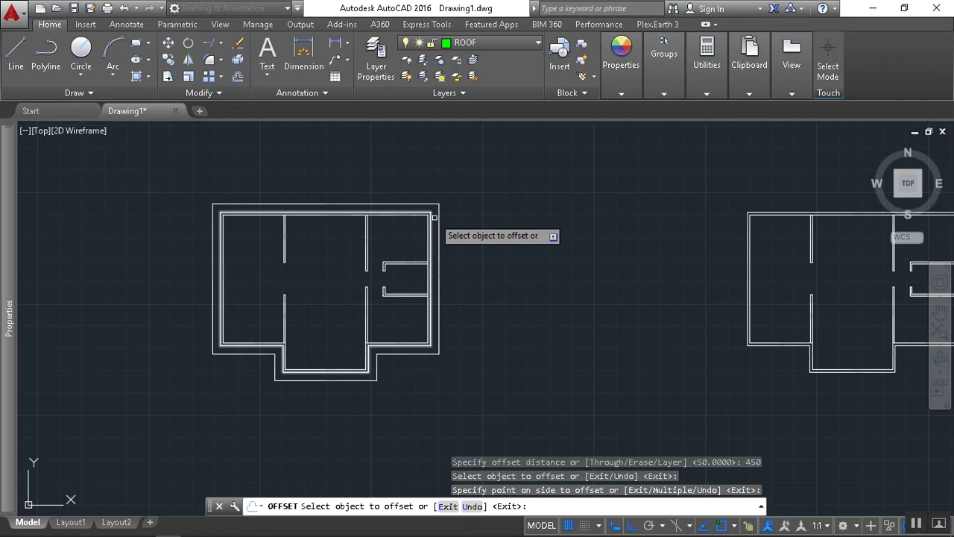
key("Escape")
key("Escape")
Assign the offset outline around the middle plan to the ROOF layer
left_click(396, 203)
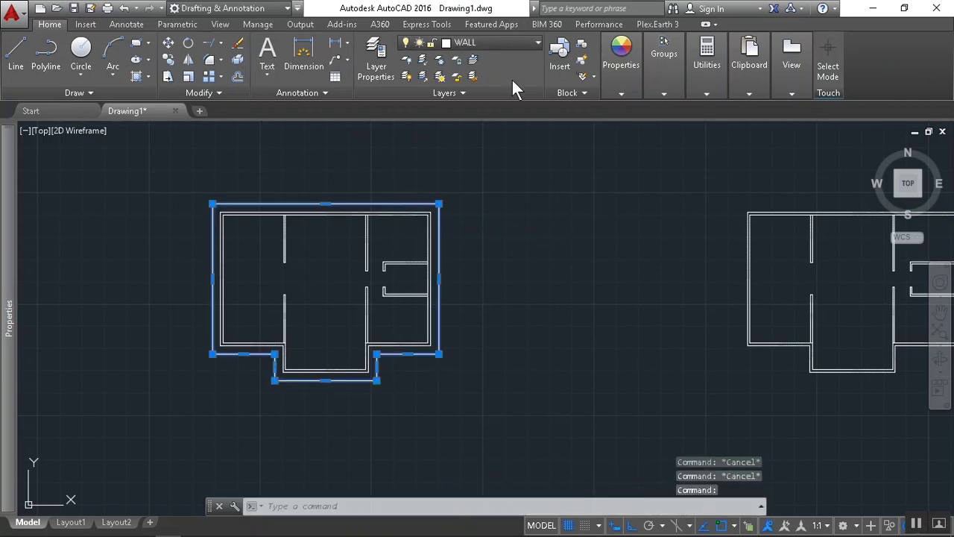
left_click(504, 43)
left_click(483, 144)
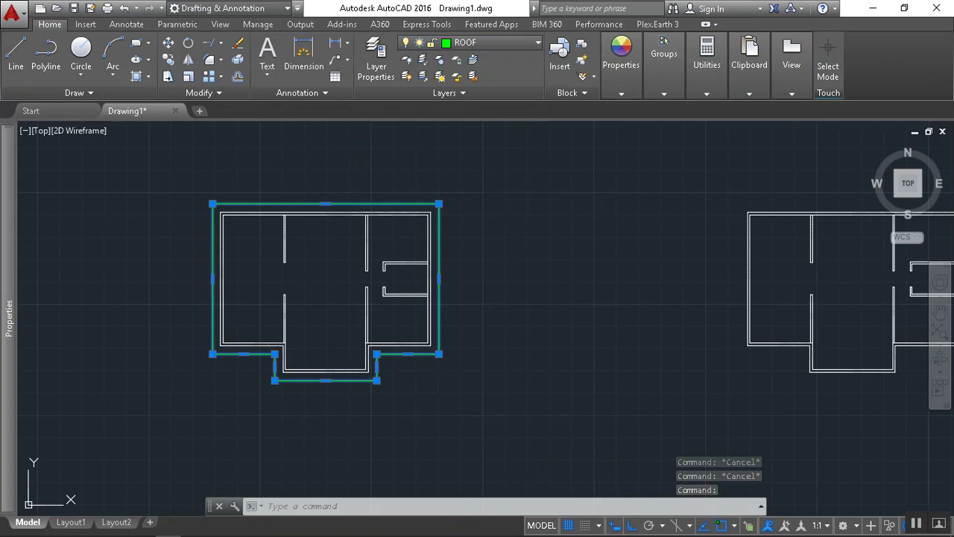
key("Escape")
key("Escape")
Set the ROOF layer's linetype to HIDDENX2 in the layer properties
left_click(375, 61)
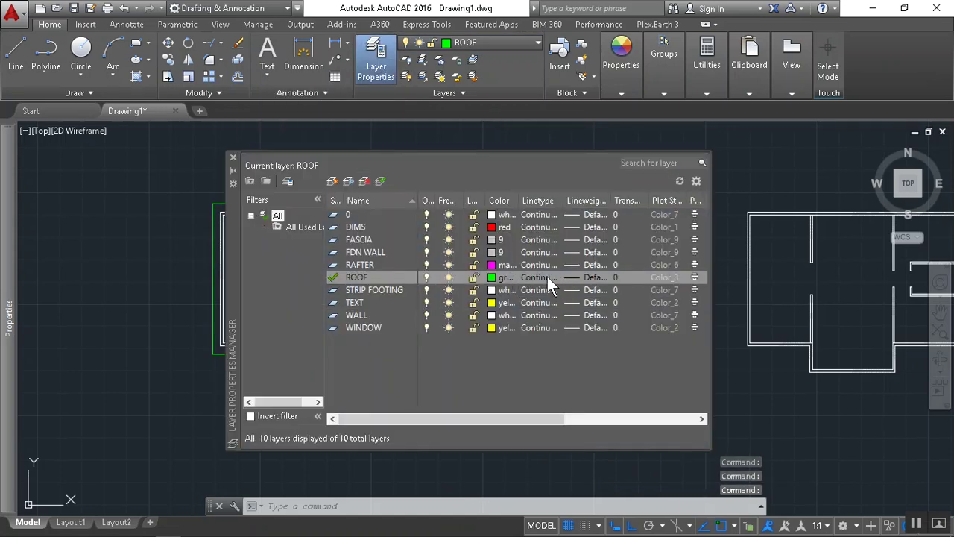
left_click(561, 277)
left_click(459, 249)
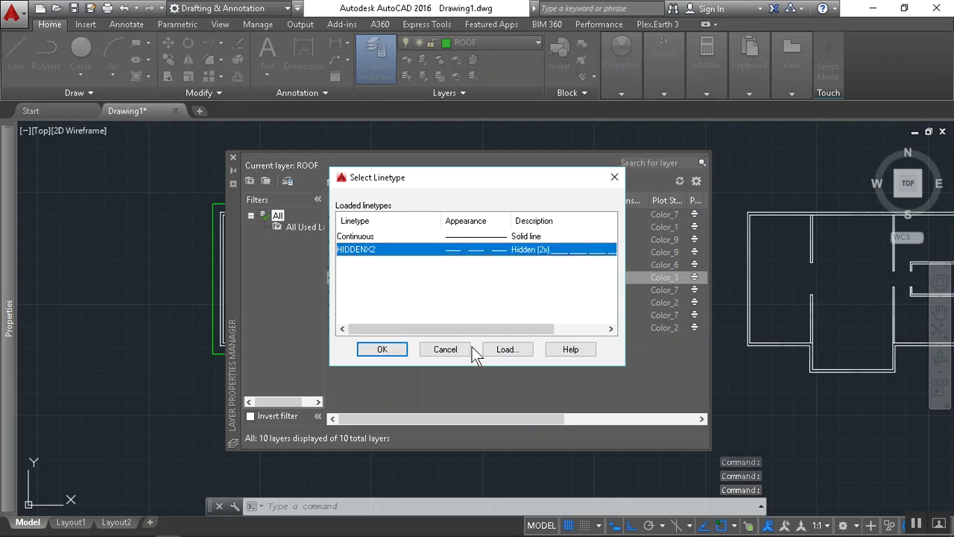
left_click(394, 354)
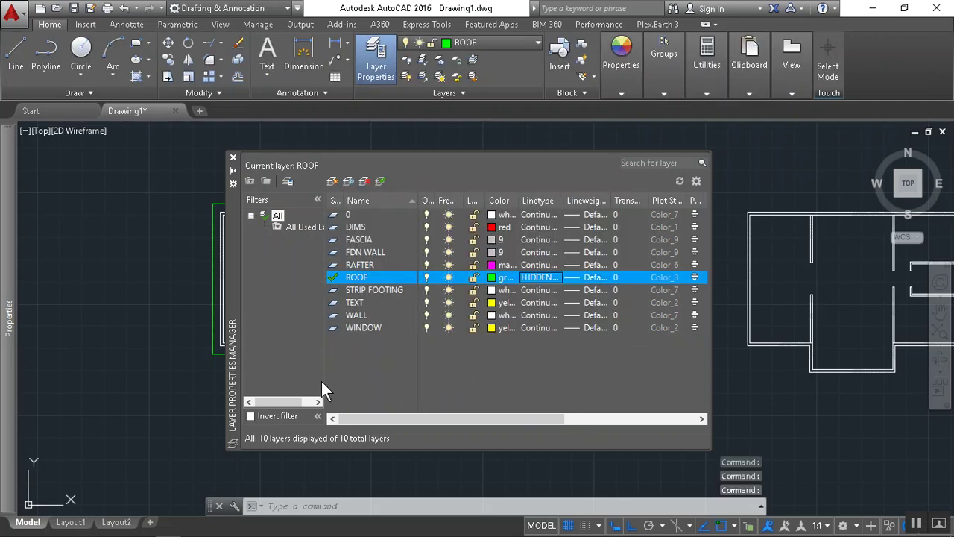
left_click(234, 159)
scroll(261, 202, "up", 5)
scroll(230, 213, "up", 4)
scroll(224, 213, "down", 5)
scroll(196, 222, "up", 2)
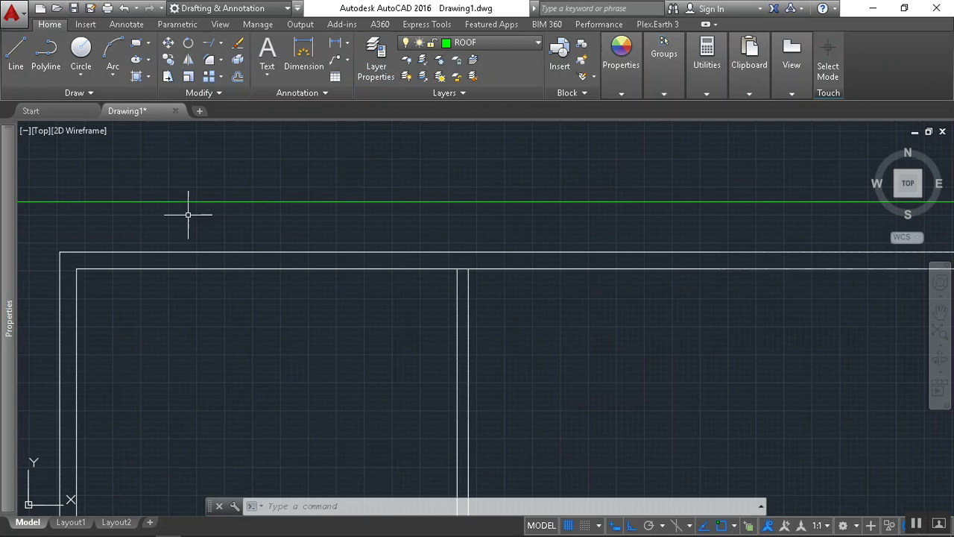
left_click(183, 202)
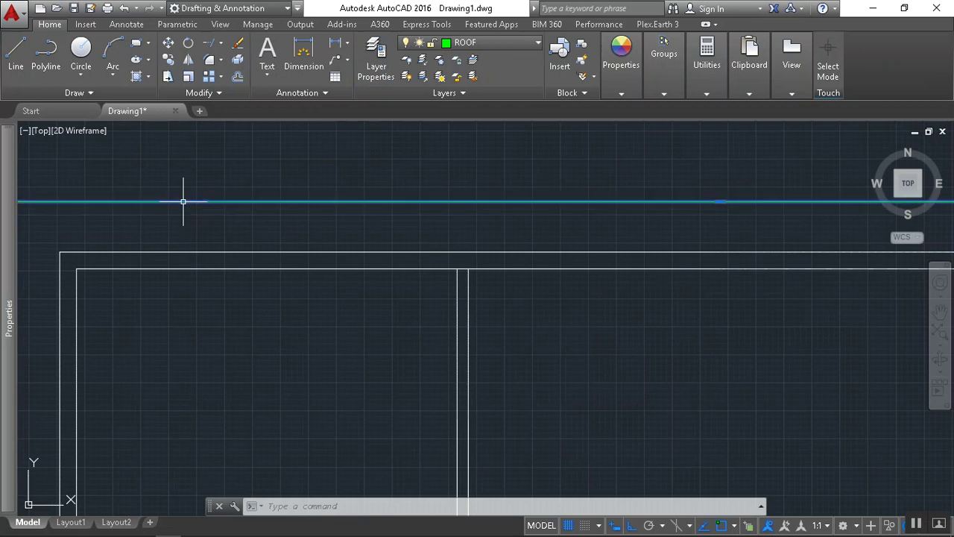
left_click(187, 76)
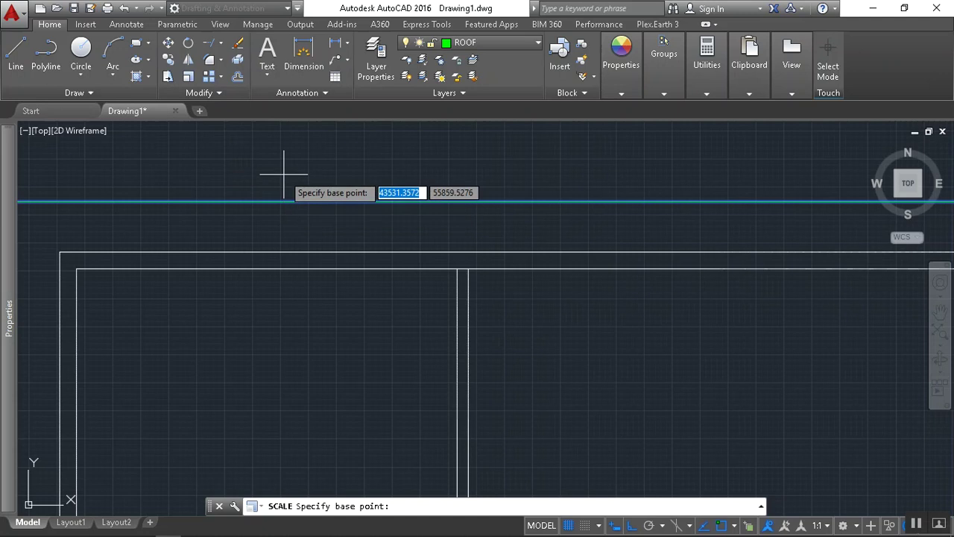
scroll(306, 178, "down", 5)
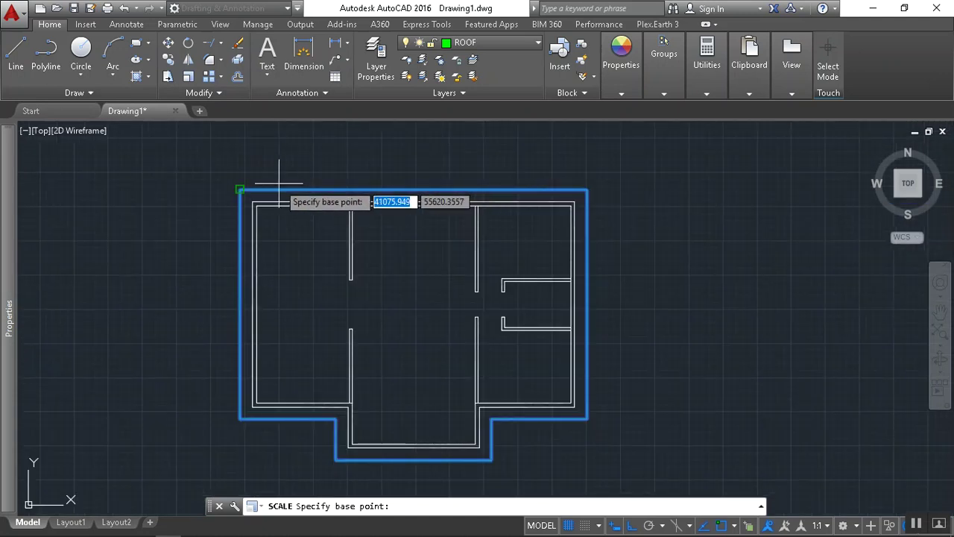
key("Escape")
key("Escape")
Turn on polar tracking and draw a 45° roof valley line up into the plan from the roof outline's left inner corner beside the porch
scroll(263, 186, "up", 2)
scroll(262, 187, "down", 3)
scroll(457, 234, "up", 5)
middle_click_drag(458, 234, 480, 279)
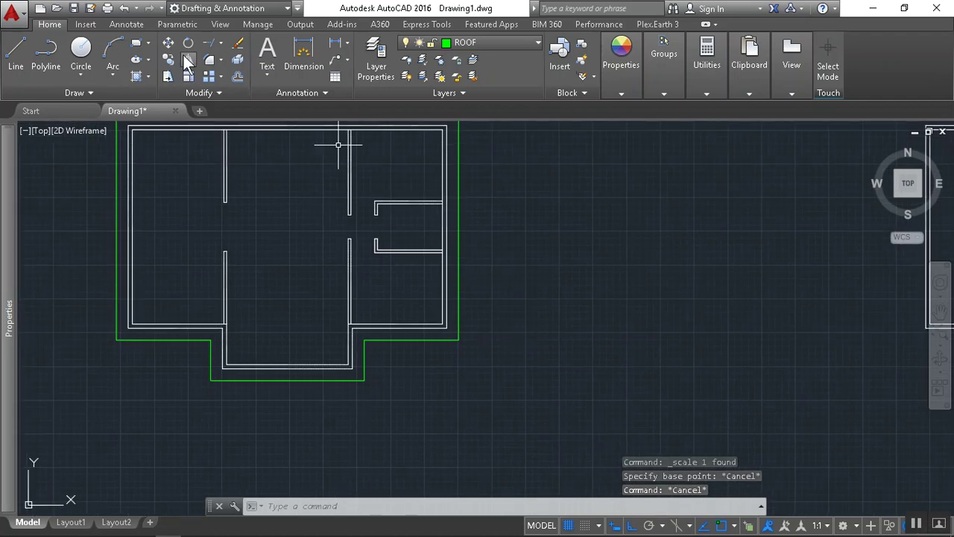
left_click(16, 52)
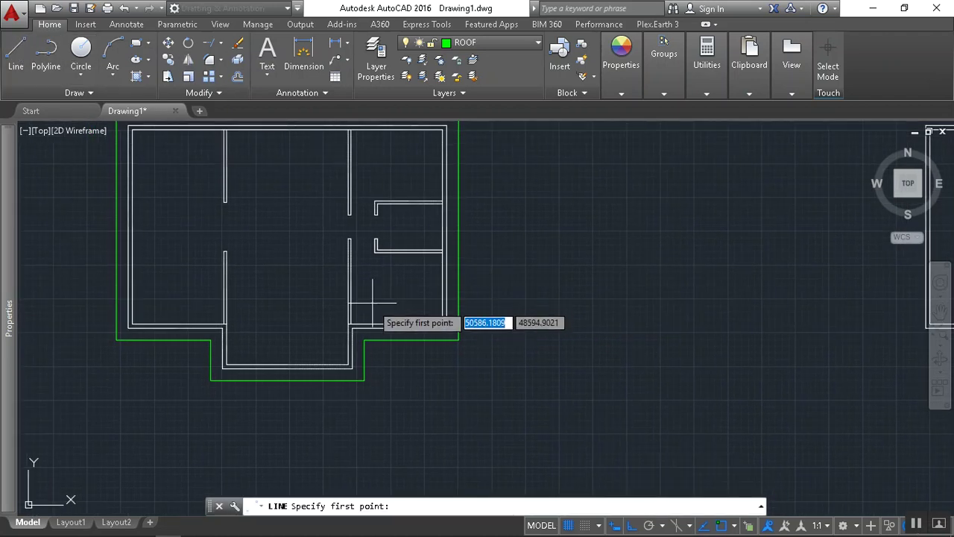
key("alt")
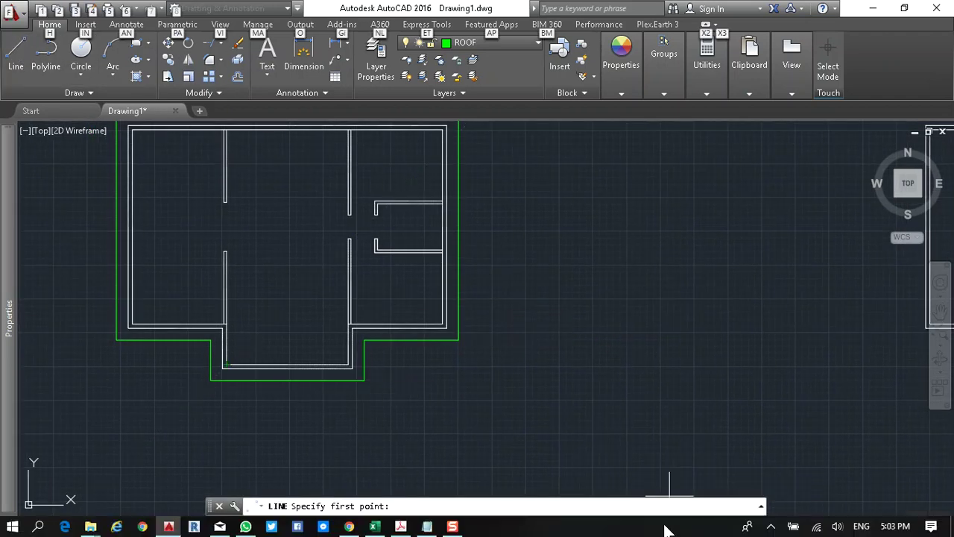
left_click(662, 525)
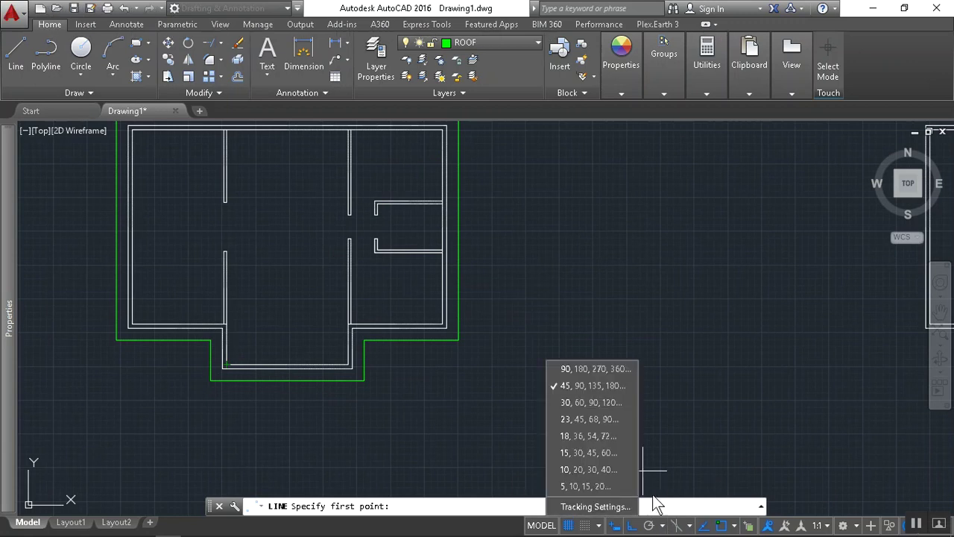
left_click(650, 526)
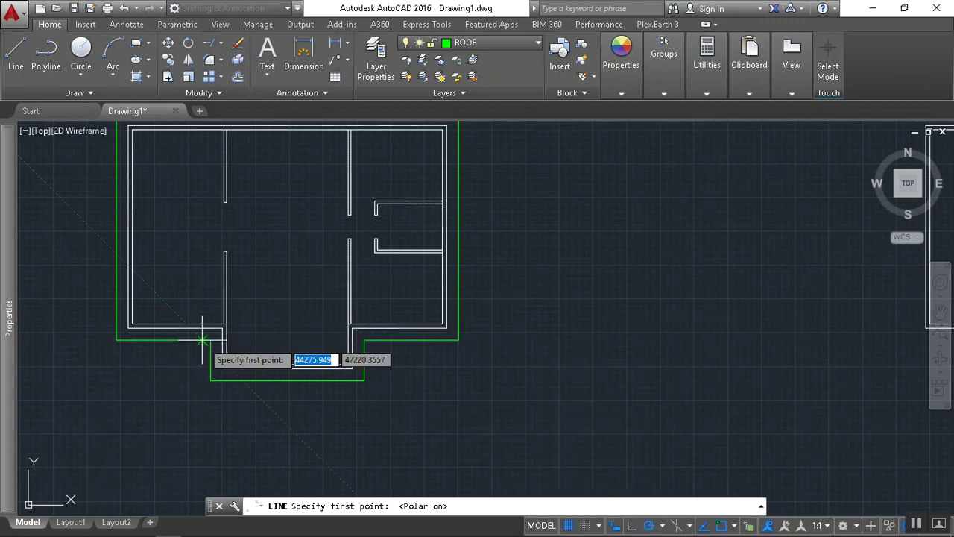
left_click(224, 326)
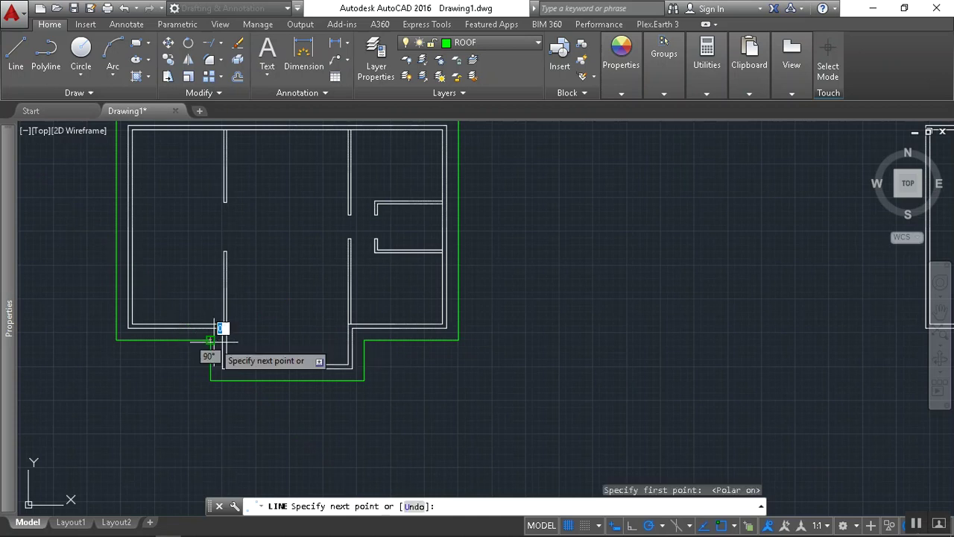
left_click(316, 236)
key("Escape")
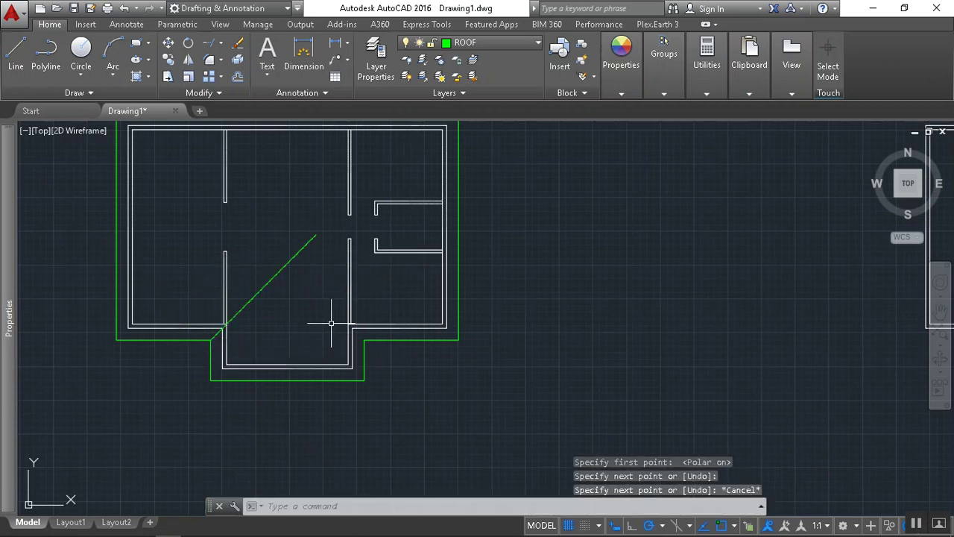
Draw a second valley line at 135°, about 5141 long, from the roof outline's right inner corner beside the porch across the first diagonal
key("Return")
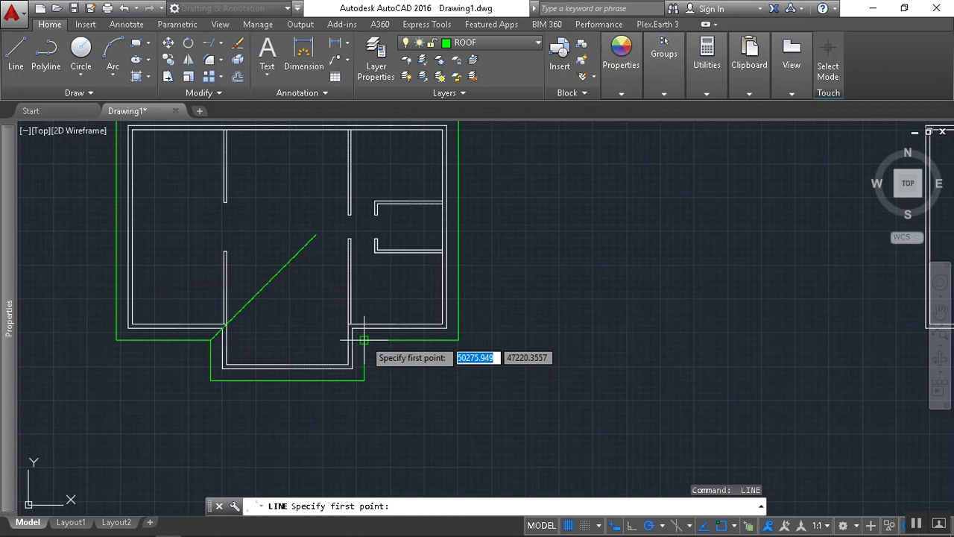
left_click(364, 339)
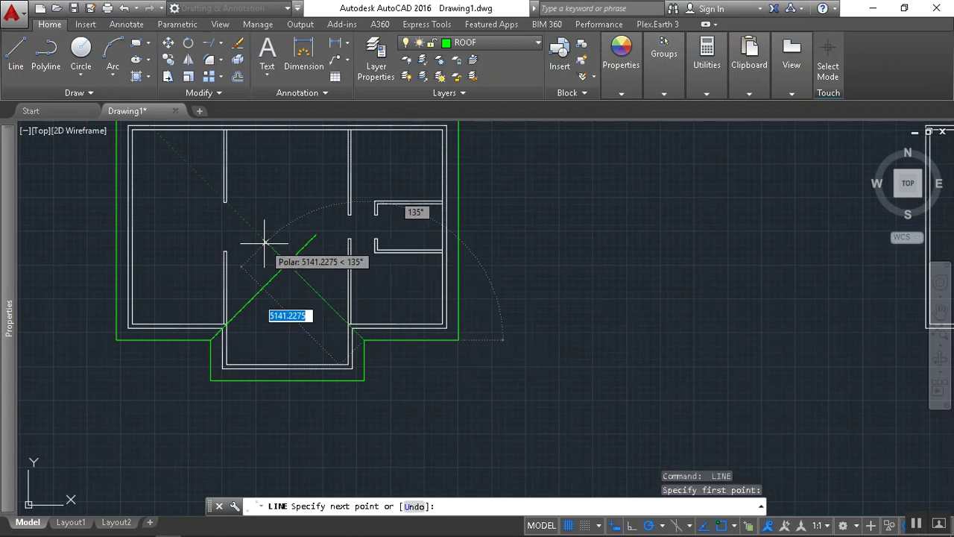
left_click(266, 243)
key("Escape")
key("alt+Tab")
key("alt+Tab")
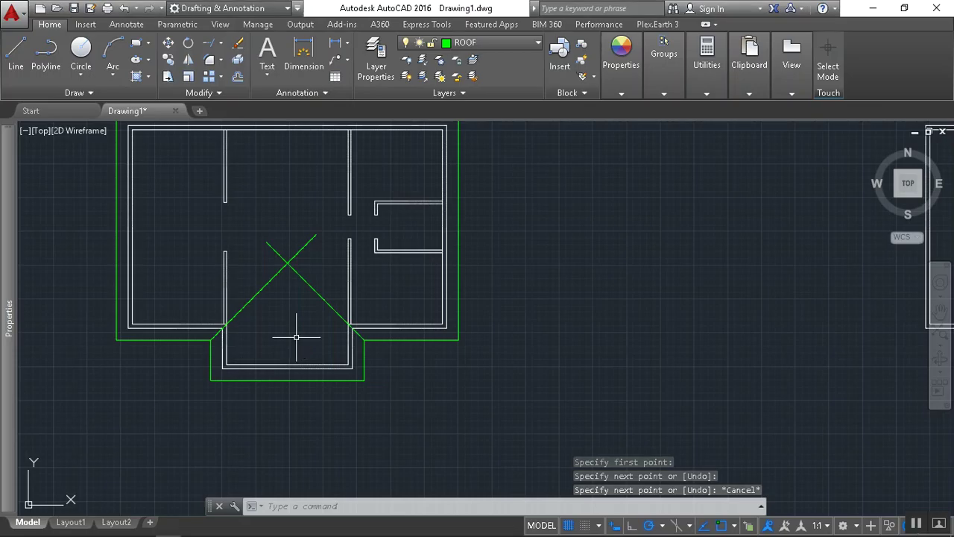
Draw a vertical ridge line from the midpoint of the porch's front roof edge up beyond the crossing of the two valley lines
key("Return")
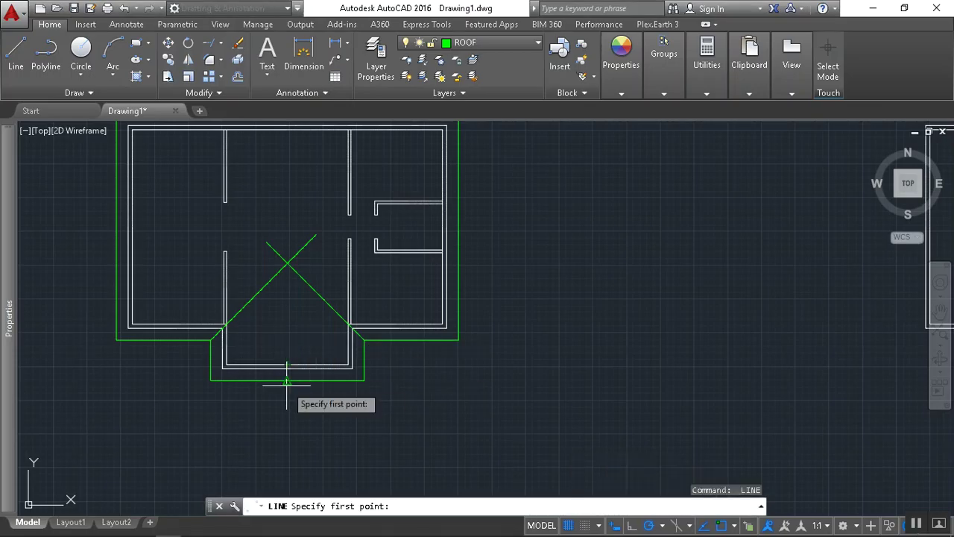
left_click(288, 379)
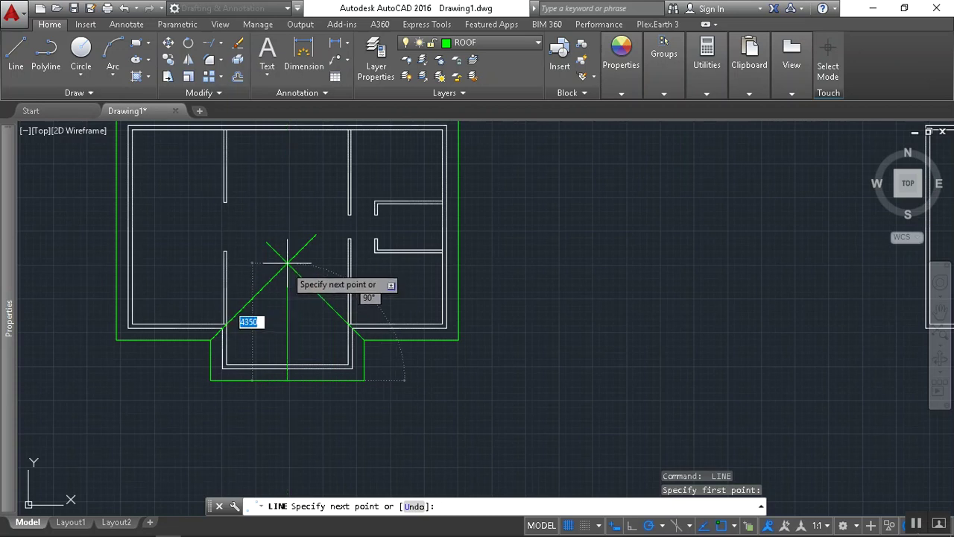
left_click(287, 214)
key("Escape")
key("Escape")
key("Escape")
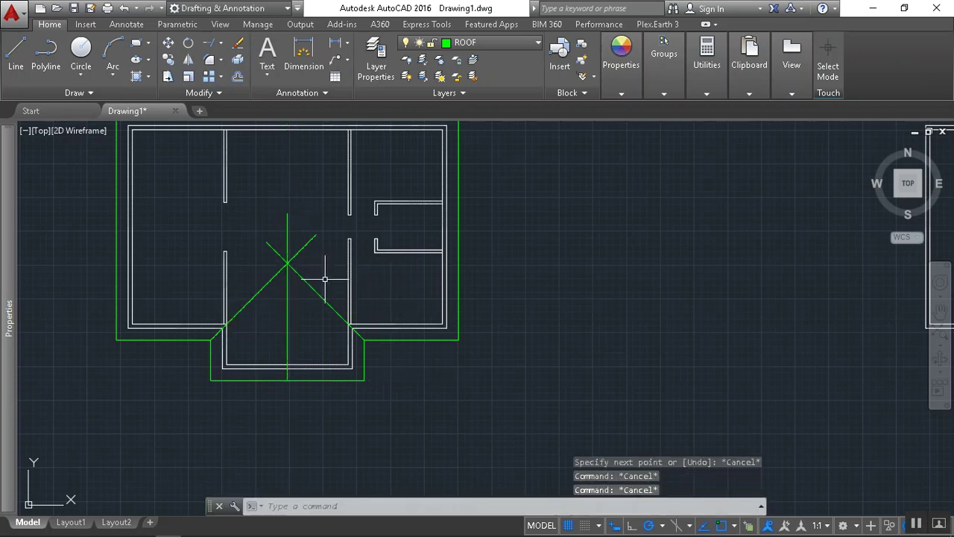
Fillet the two diagonal valley lines with radius 0 and the Multiple option so both end at their crossing
left_click(211, 62)
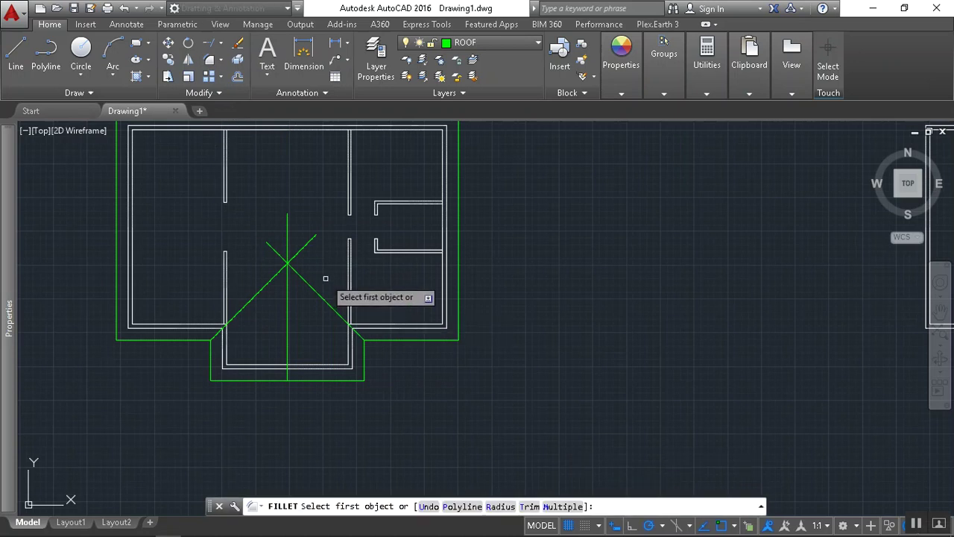
type("M")
key("Return")
left_click(272, 278)
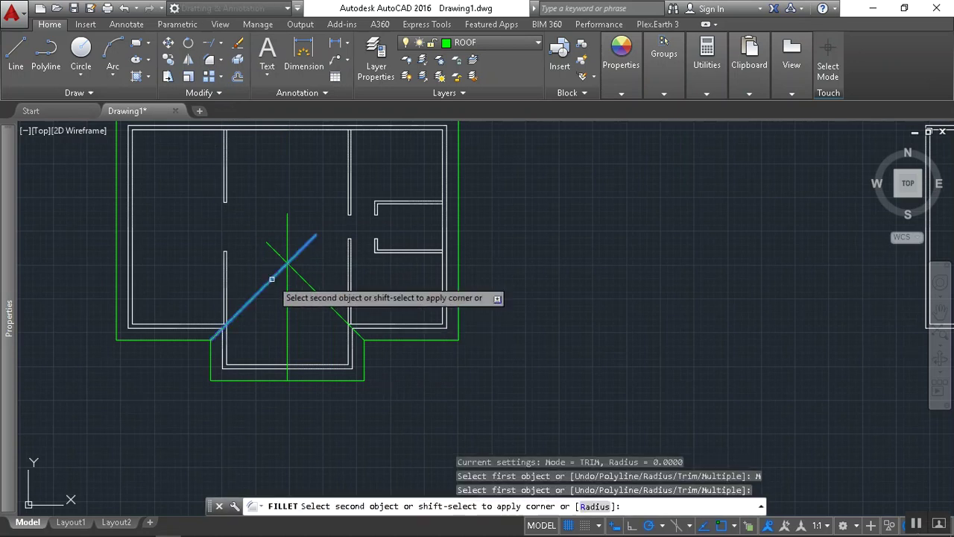
left_click(310, 285)
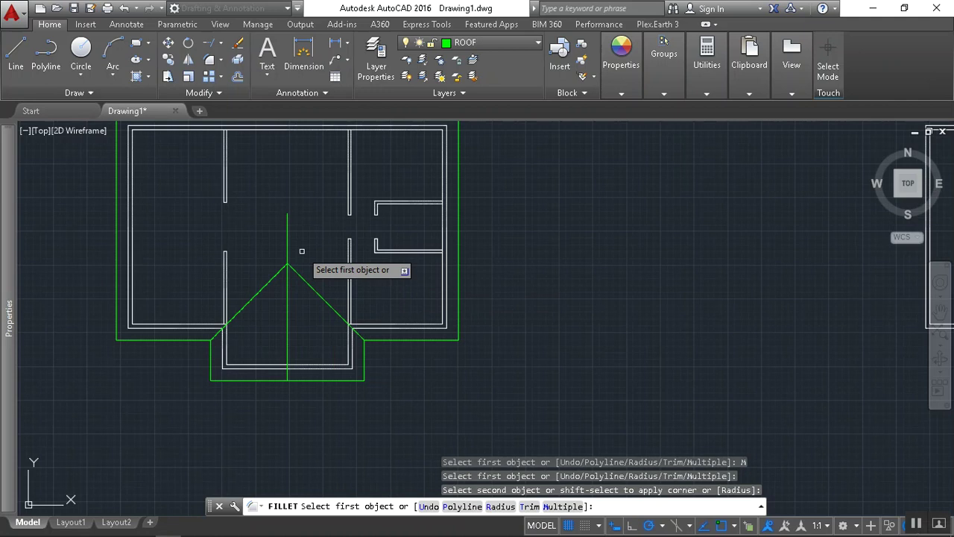
key("Escape")
key("Escape")
key("Escape")
Shorten the porch's vertical ridge line by stretching its upper end down to the apex of the valley lines
left_click(287, 218)
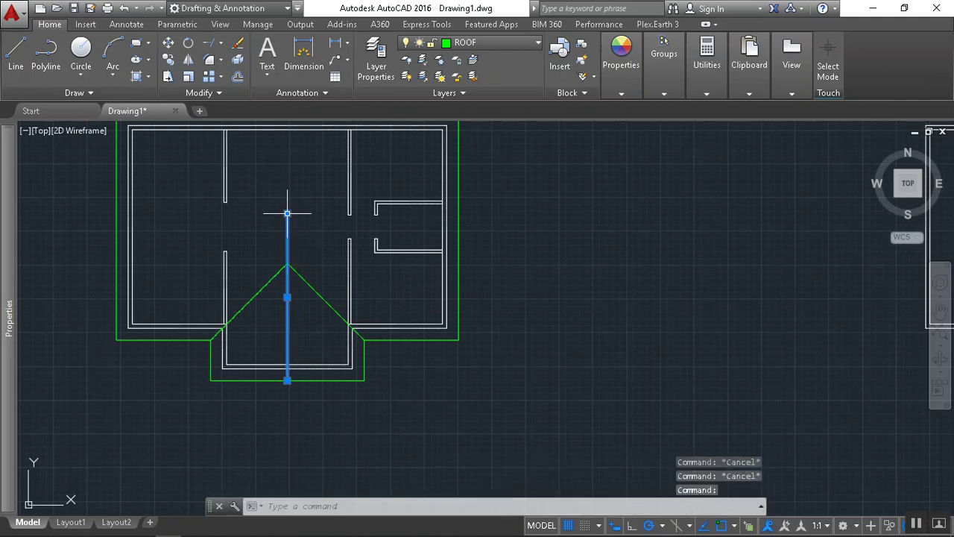
left_click(287, 214)
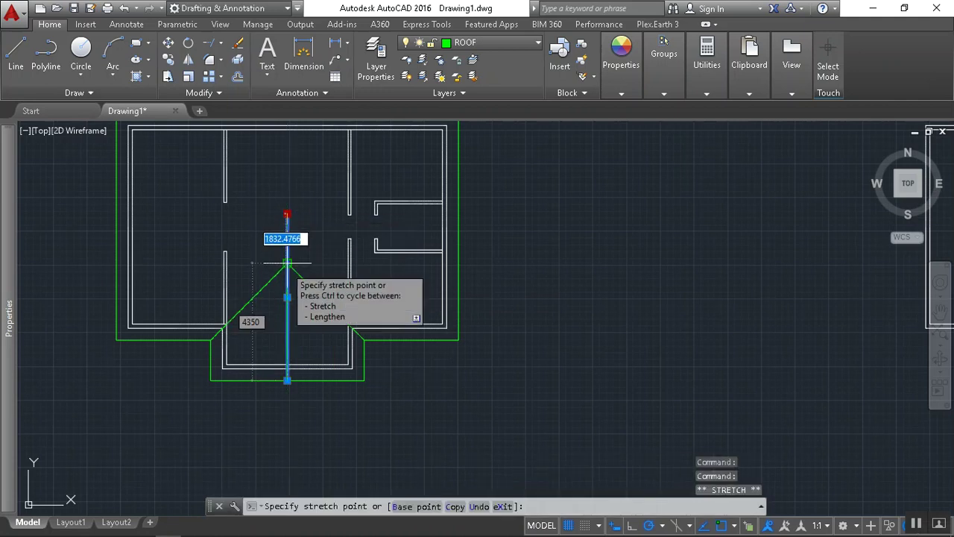
left_click(301, 222)
key("Escape")
key("Escape")
Draw the main horizontal ridge line across the roof from the midpoint of its left edge to its right edge
scroll(306, 295, "down", 4)
scroll(291, 287, "up", 2)
middle_click_drag(296, 305, 320, 271)
scroll(328, 283, "up", 3)
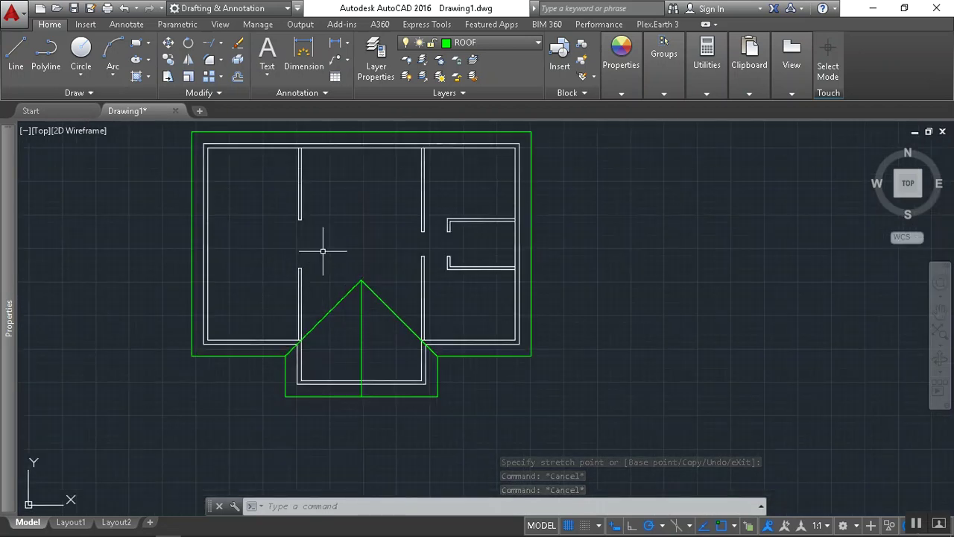
left_click(16, 53)
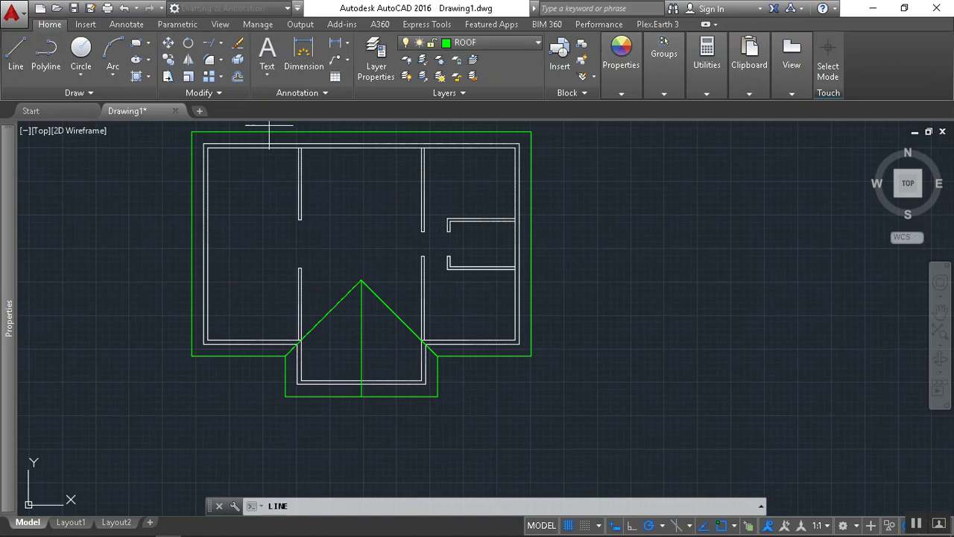
left_click(205, 244)
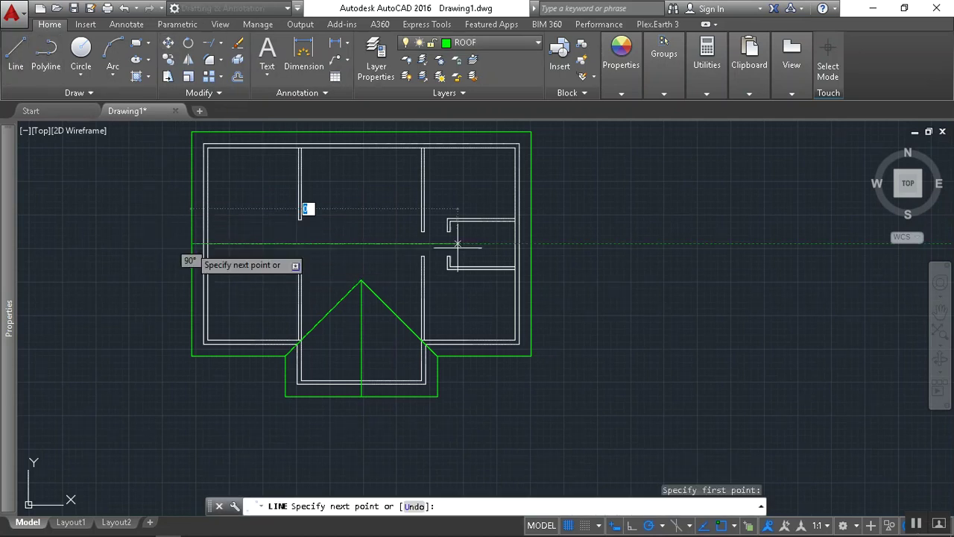
left_click(531, 244)
key("Escape")
key("Escape")
key("Escape")
key("Escape")
Switch to CSEC May2015.pdf, examine the roof specifications for the rafter size, and return to the AutoCAD drawing
scroll(320, 259, "down", 1)
scroll(320, 259, "down", 1)
scroll(314, 234, "up", 2)
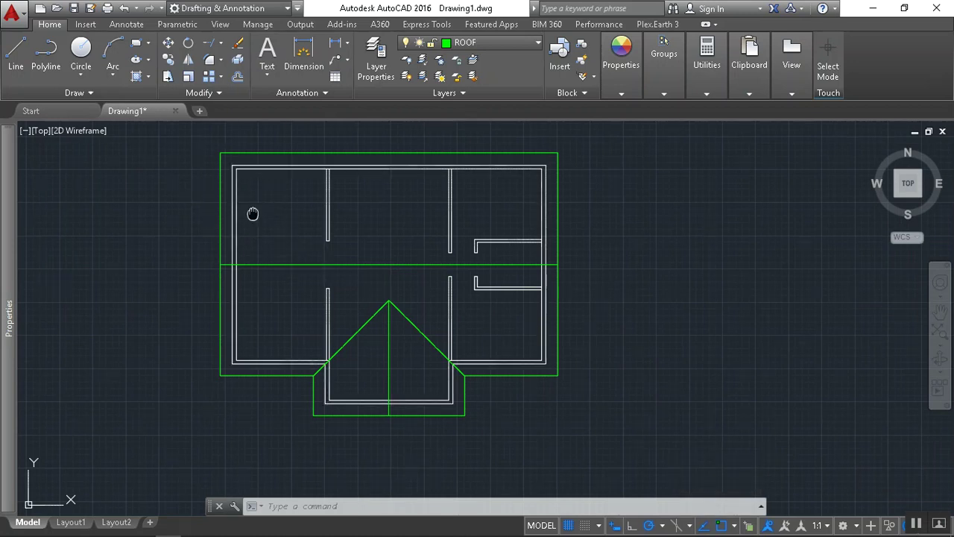
middle_click_drag(252, 214, 264, 216)
key("alt+Tab")
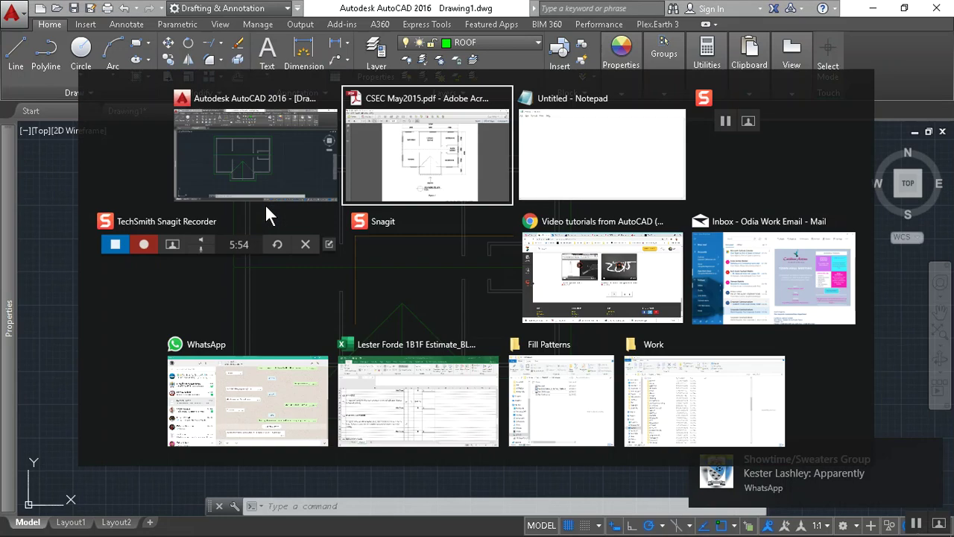
scroll(461, 216, "down", 4)
scroll(462, 226, "up", 7)
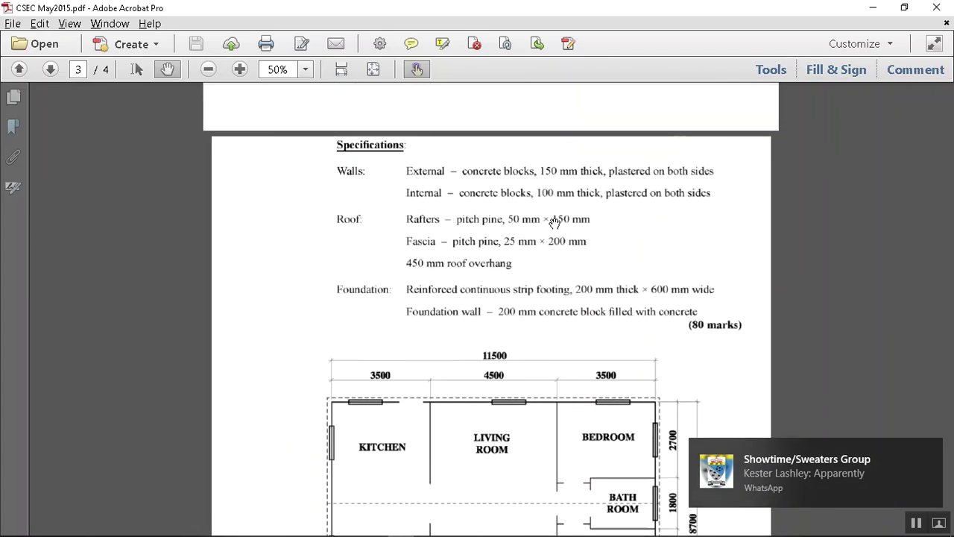
key("alt+Tab")
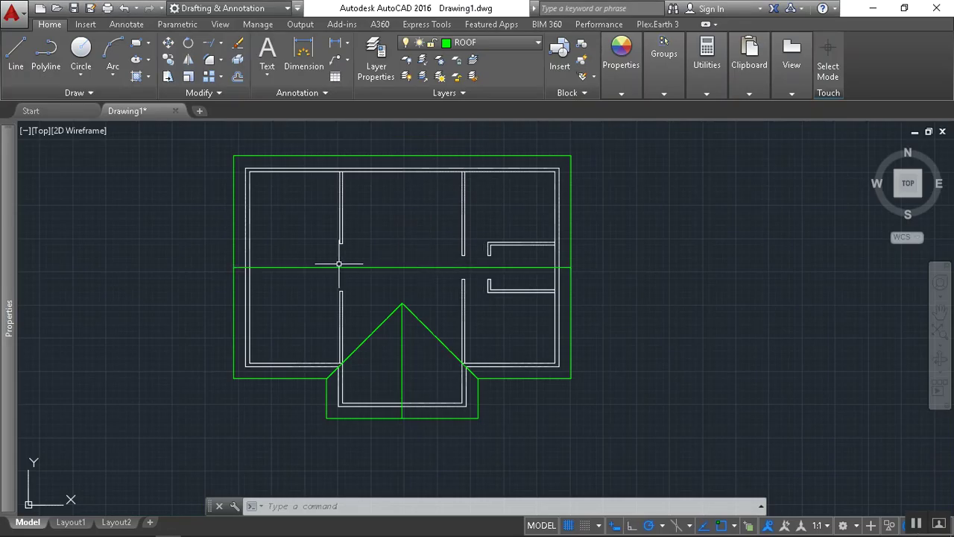
Offset the main horizontal ridge line by 25 to both sides
scroll(254, 265, "up", 2)
left_click(487, 44)
left_click(500, 42)
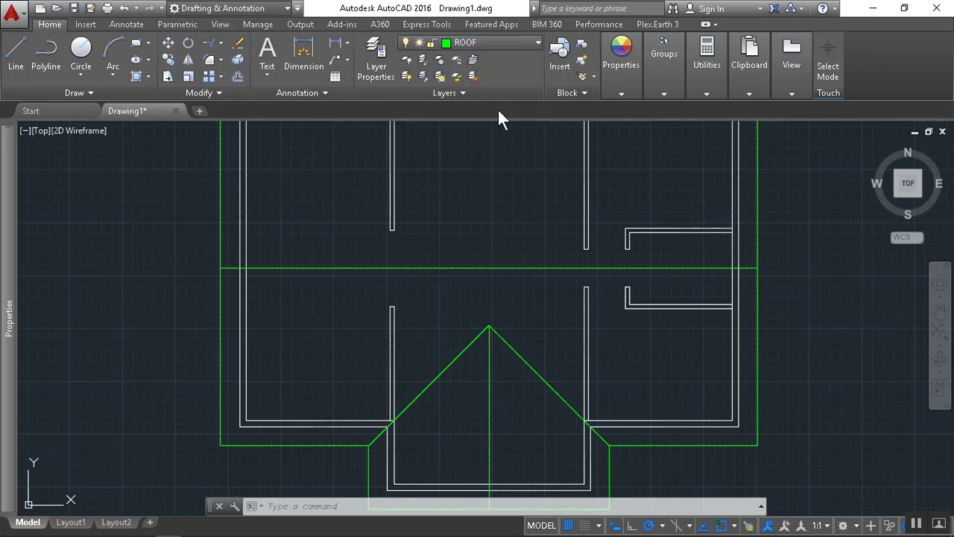
left_click(239, 74)
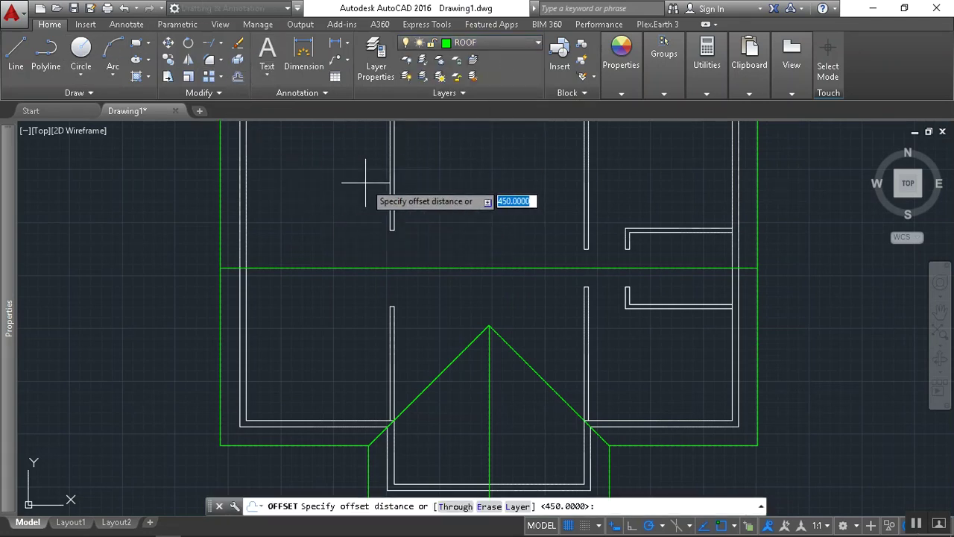
type("25")
key("Return")
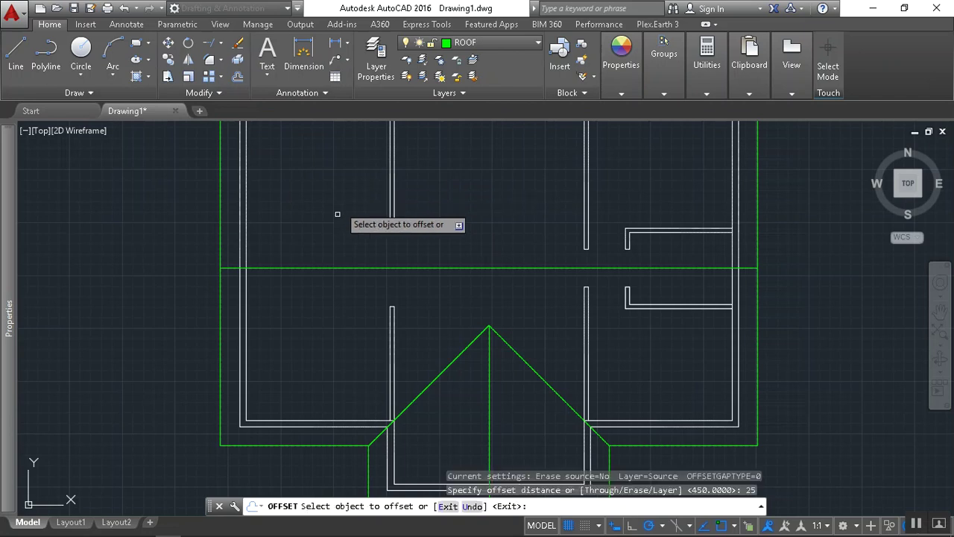
left_click(315, 267)
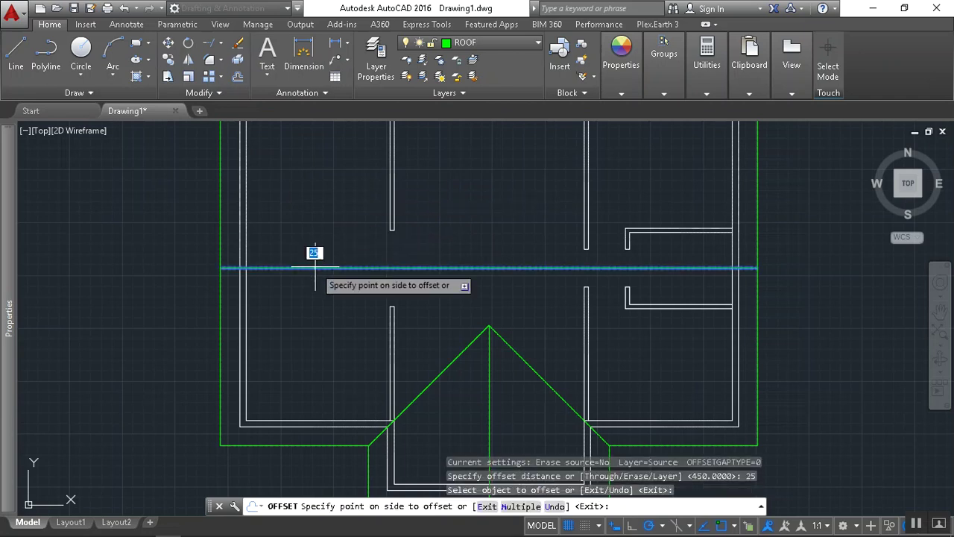
left_click(288, 273)
scroll(273, 255, "up", 8)
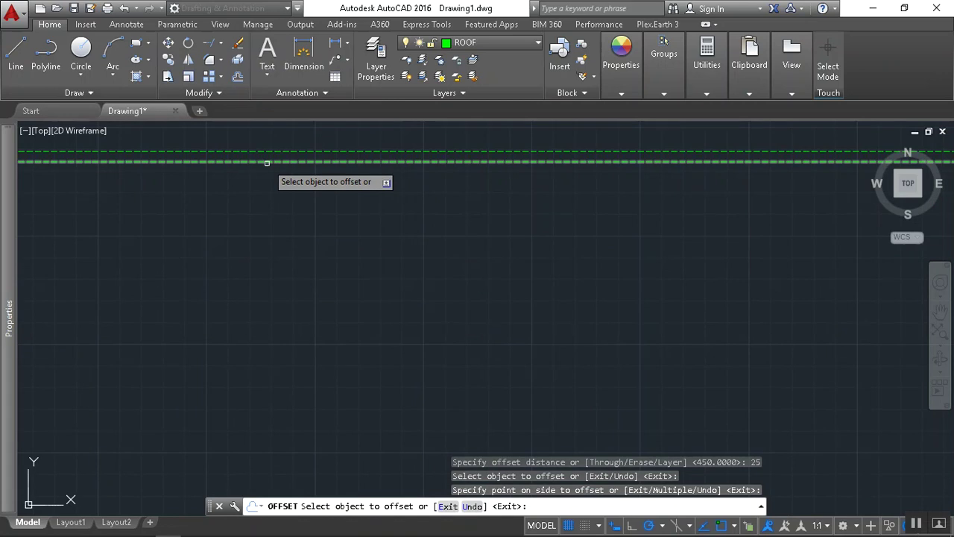
key("Escape")
key("Escape")
key("Escape")
key("Escape")
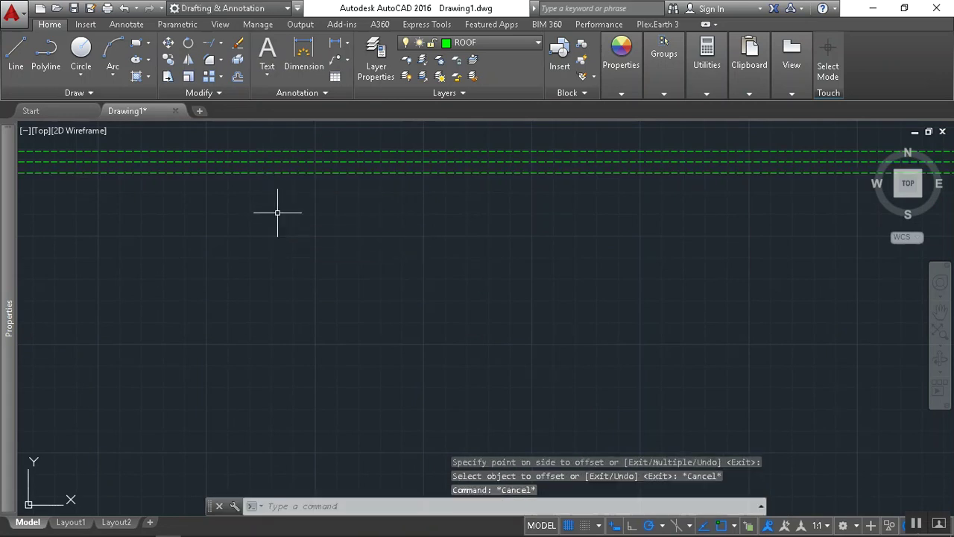
Assign the two offset lines above and below the main ridge centreline to the RAFTER layer
left_click(284, 150)
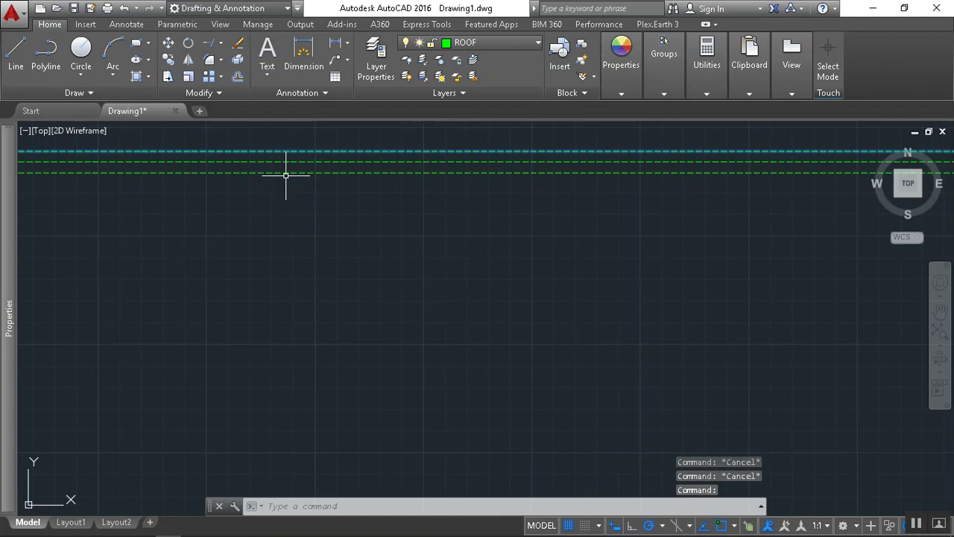
left_click(284, 173)
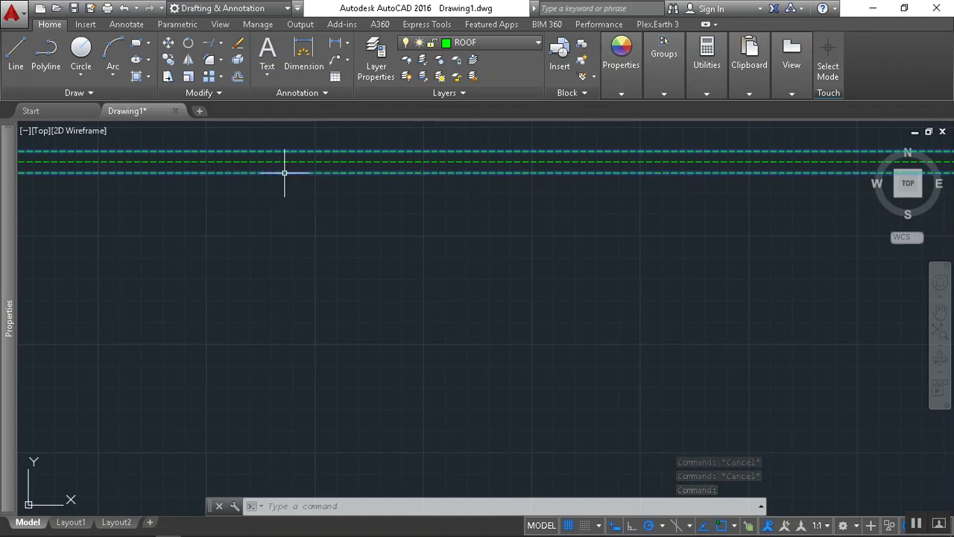
left_click(492, 42)
left_click(485, 125)
scroll(423, 233, "down", 5)
left_click(423, 231)
scroll(558, 260, "down", 4)
scroll(551, 257, "up", 4)
key("Escape")
key("Escape")
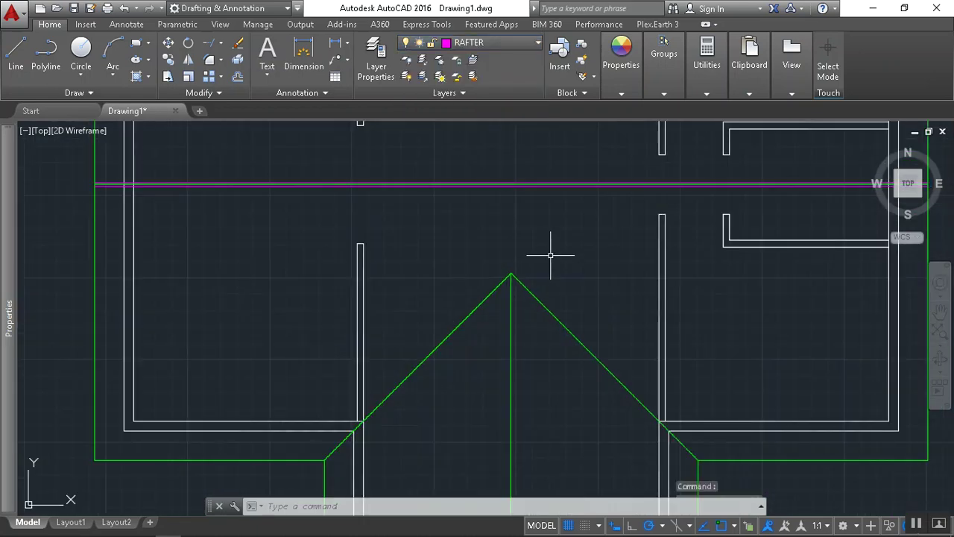
scroll(87, 182, "up", 4)
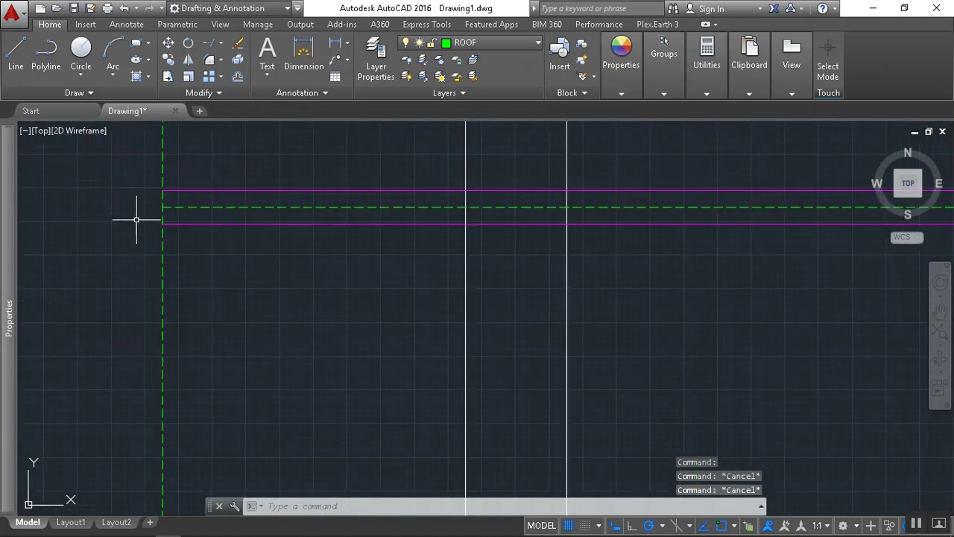
scroll(143, 215, "down", 8)
scroll(334, 211, "up", 4)
middle_click_drag(142, 258, 494, 310)
scroll(494, 313, "up", 2)
middle_click_drag(191, 263, 270, 275)
middle_click_drag(183, 199, 407, 363)
scroll(400, 305, "down", 4)
scroll(394, 278, "up", 3)
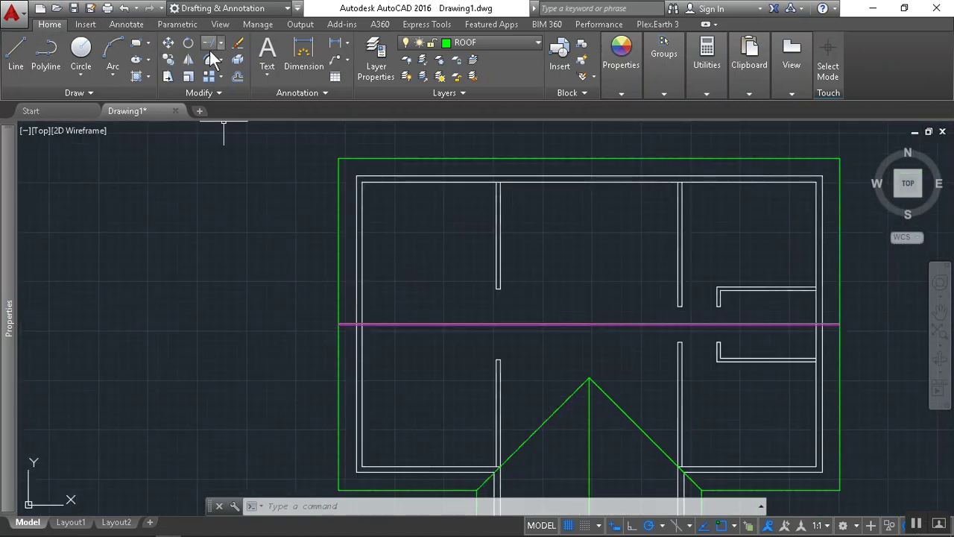
left_click(237, 77)
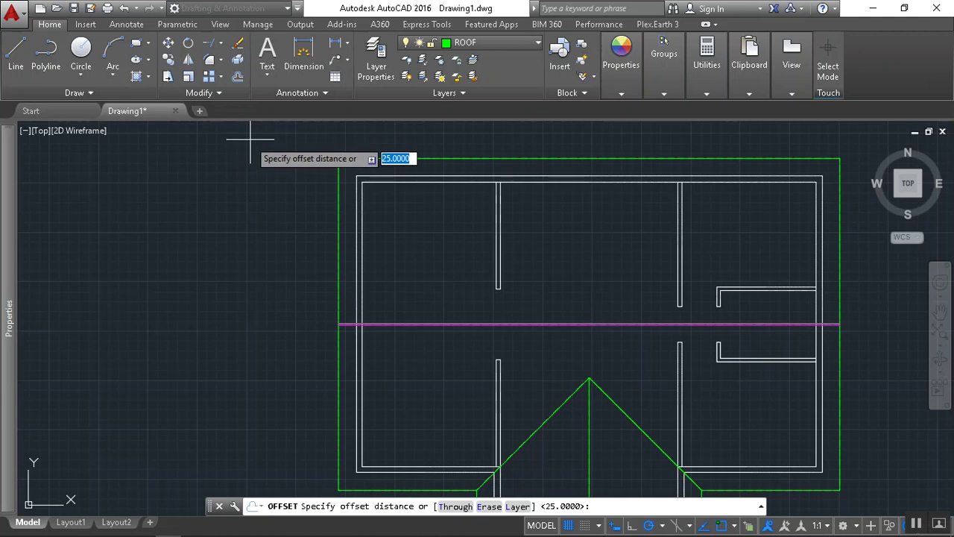
type("80")
key("Return")
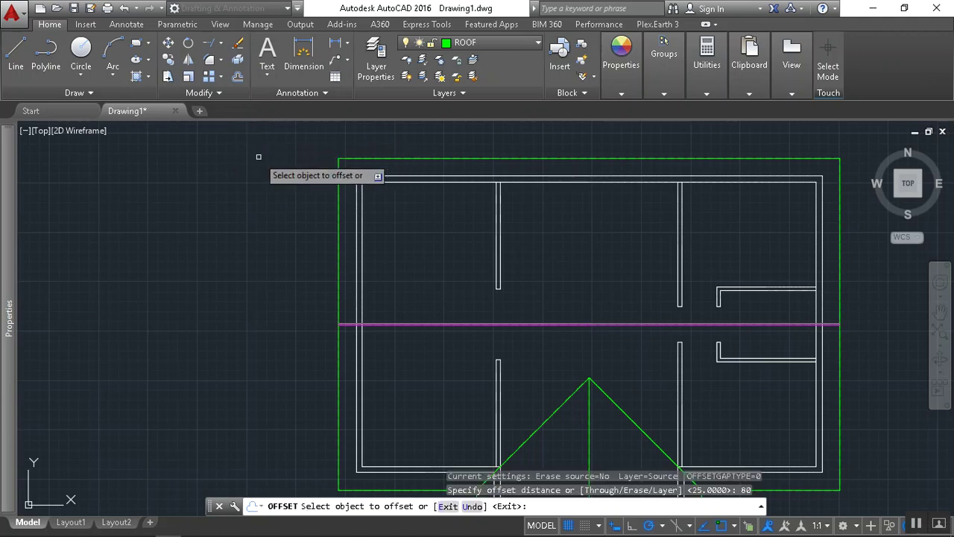
left_click(229, 75)
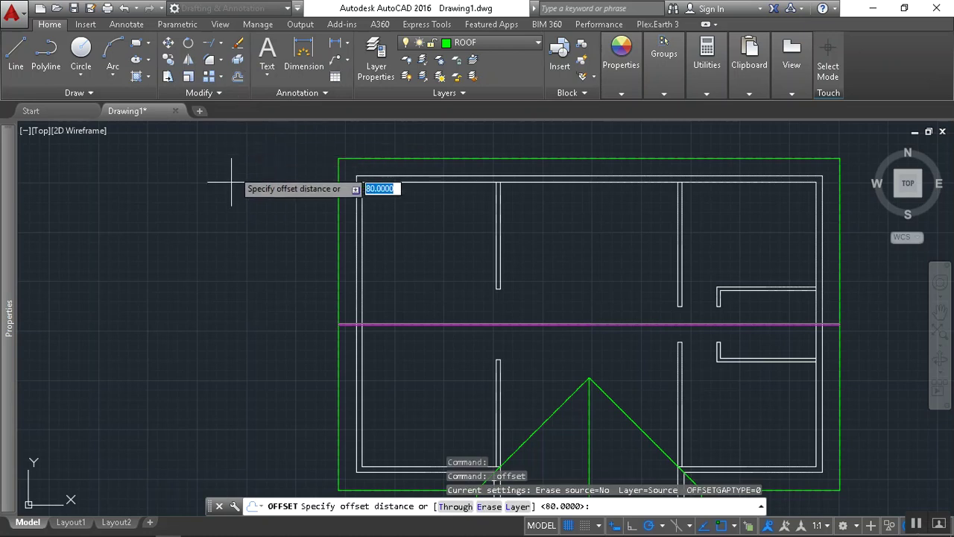
type("50")
key("Return")
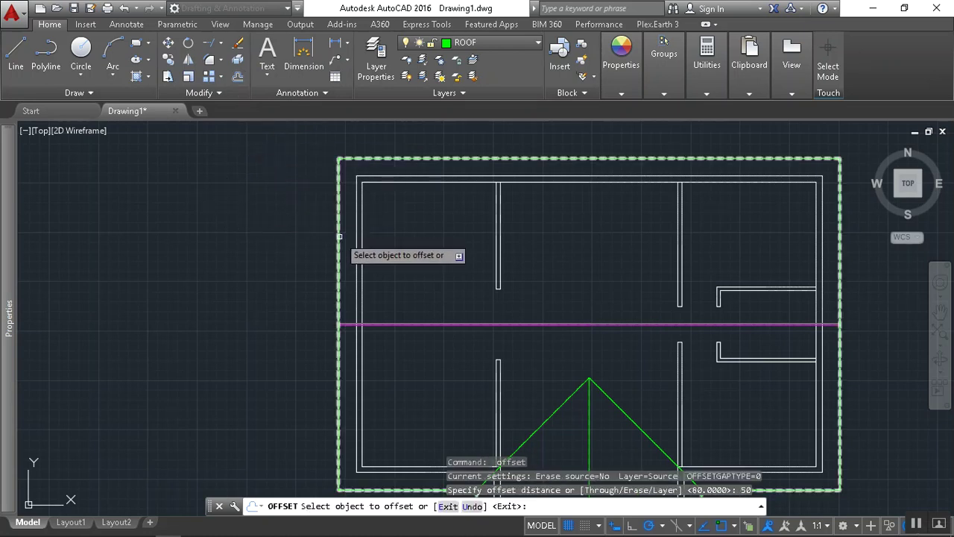
scroll(368, 183, "up", 2)
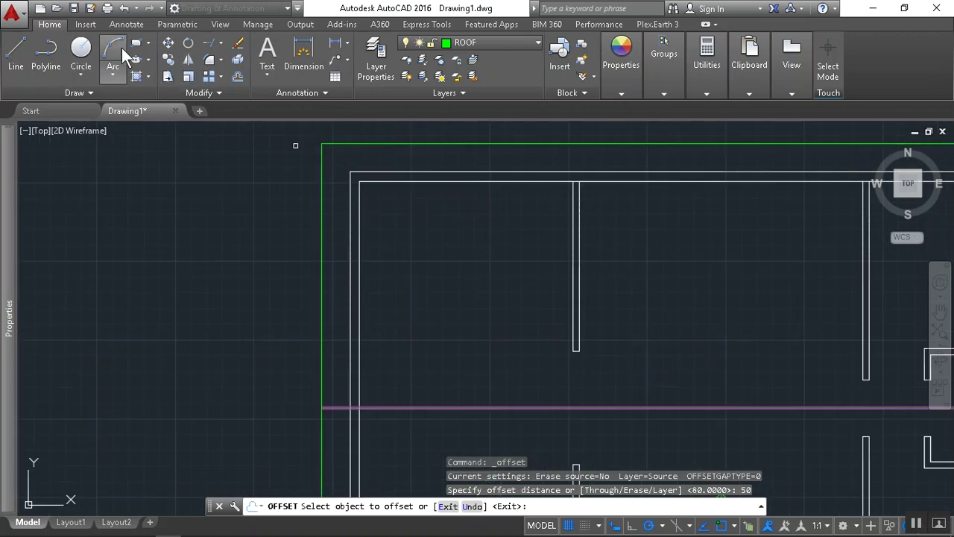
Make RAFTER the current layer and draw a rectangle 50 long and 9000 wide down from the roof outline's upper-left corner
left_click(136, 46)
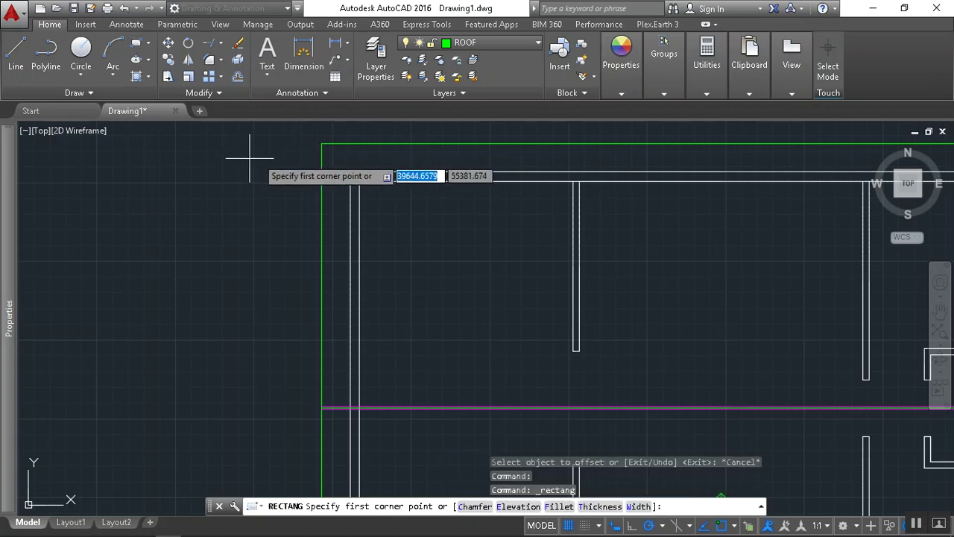
left_click(469, 42)
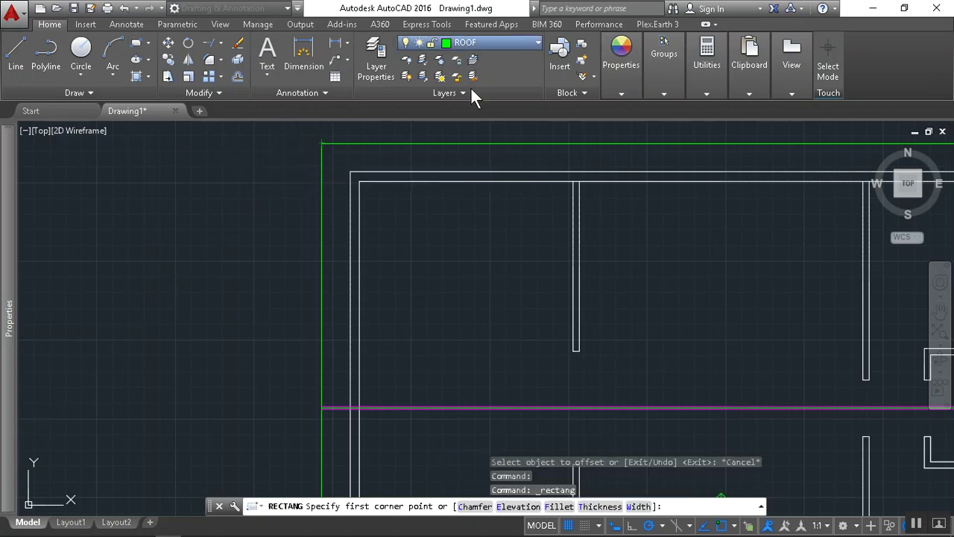
left_click(474, 127)
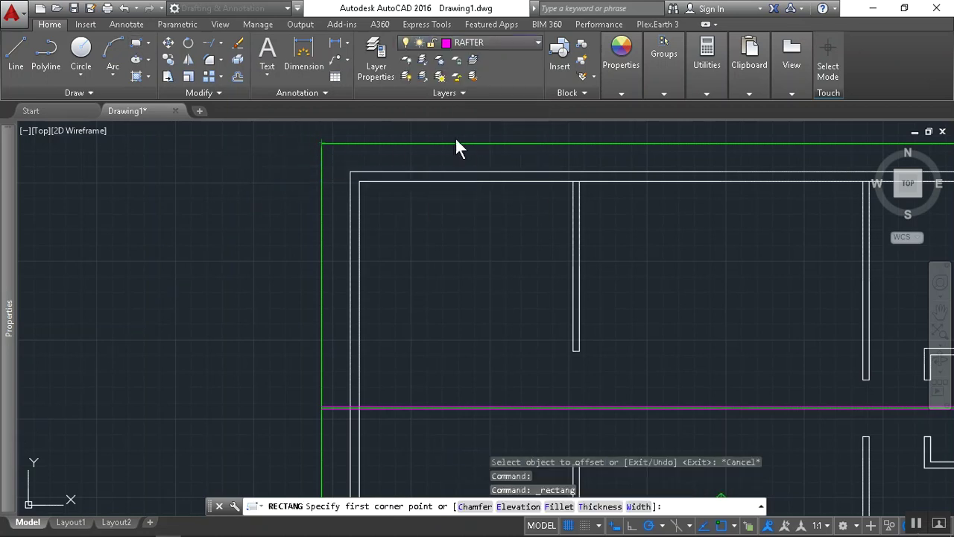
left_click(322, 143)
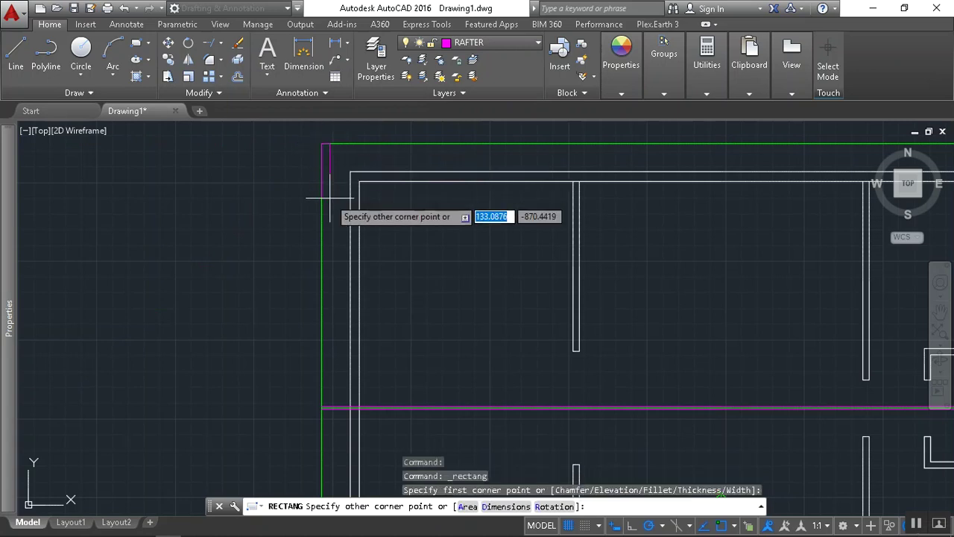
type("D")
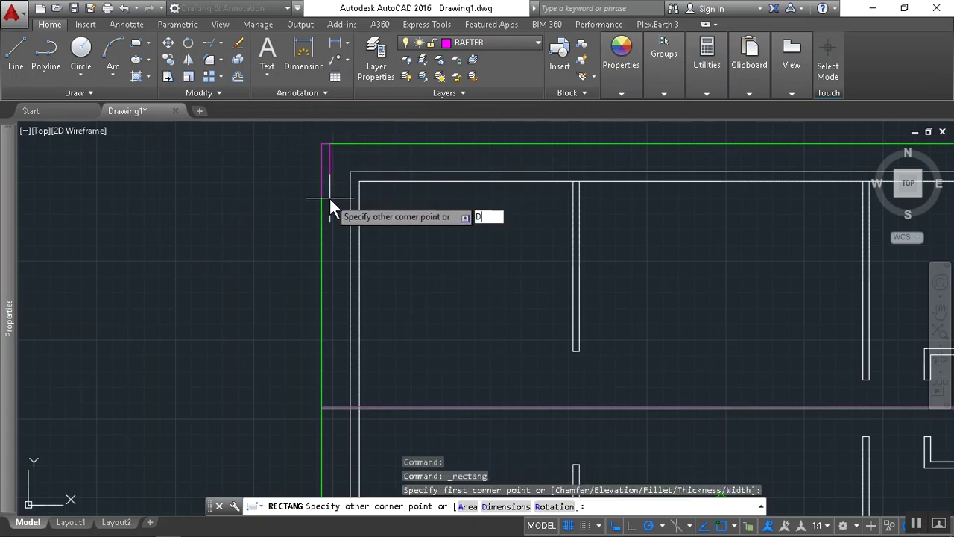
key("Return")
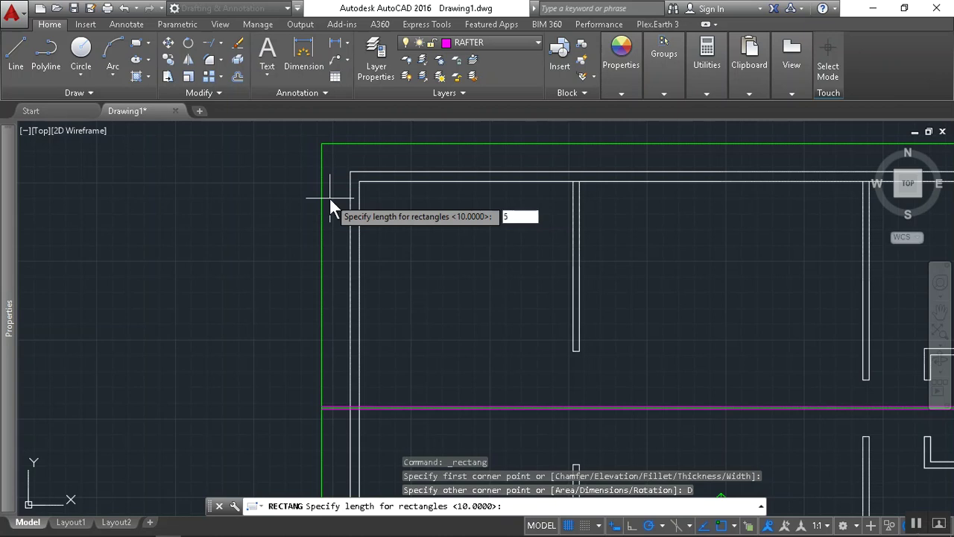
key("Return")
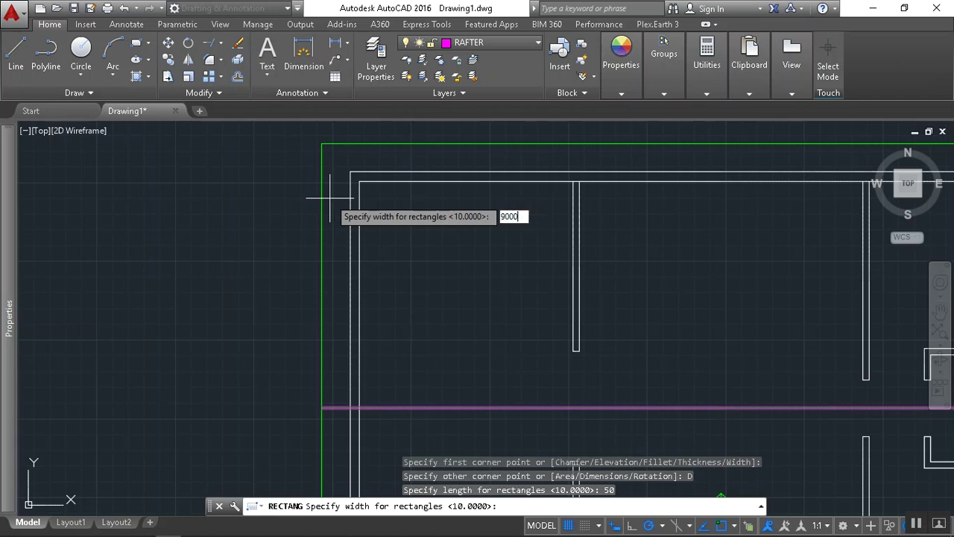
type("9000")
key("Return")
scroll(328, 211, "down", 4)
scroll(328, 320, "up", 3)
left_click(308, 320)
Stretch the lower end of the rafter rectangle up to the bottom edge of the roof outline
scroll(276, 362, "up", 5)
left_click(250, 366)
left_click(249, 363)
scroll(251, 375, "up", 4)
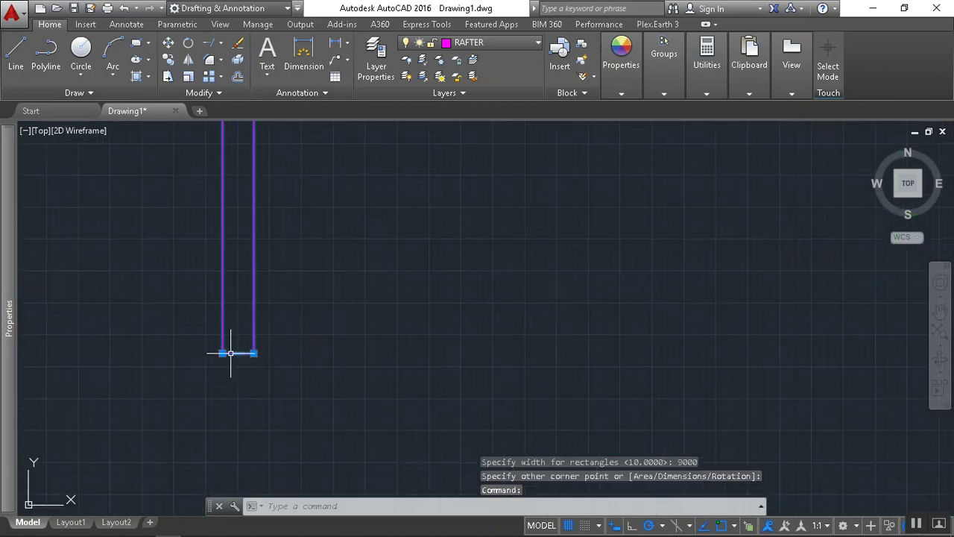
left_click(238, 353)
middle_click_drag(239, 239, 228, 426)
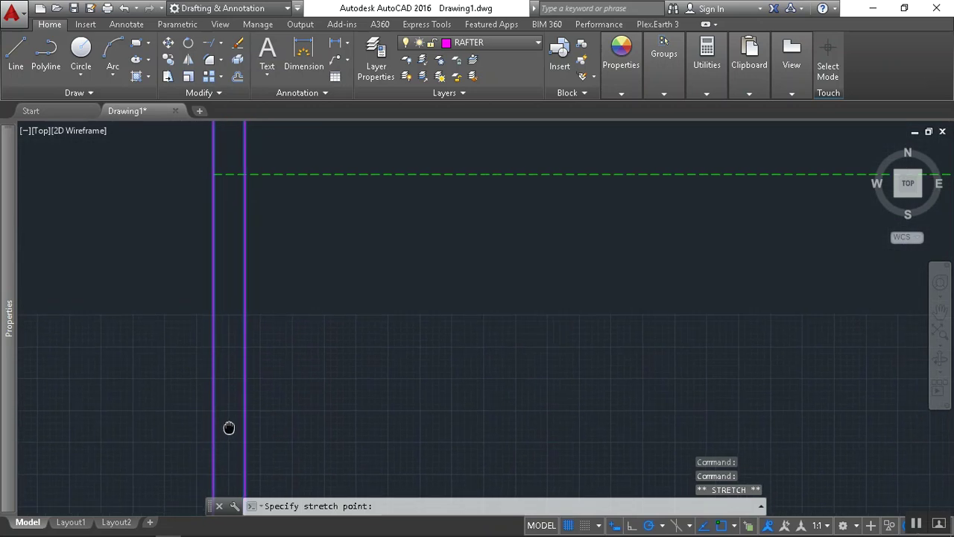
left_click(228, 175)
scroll(249, 313, "down", 5)
scroll(257, 305, "down", 1)
key("Escape")
key("Escape")
scroll(254, 209, "up", 4)
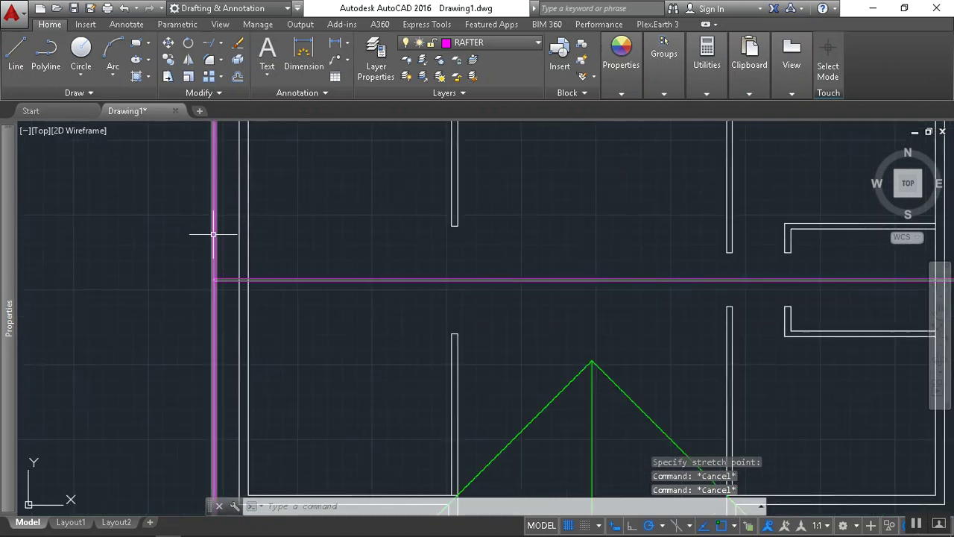